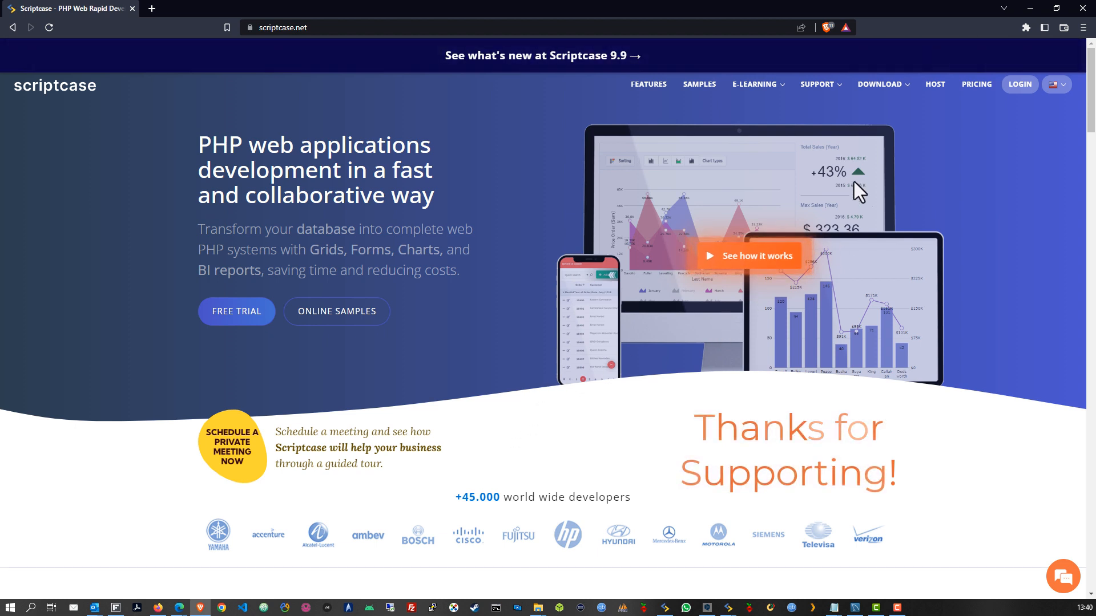
Zoom the Scriptcase home page in to 125%
mouse_move(880, 92)
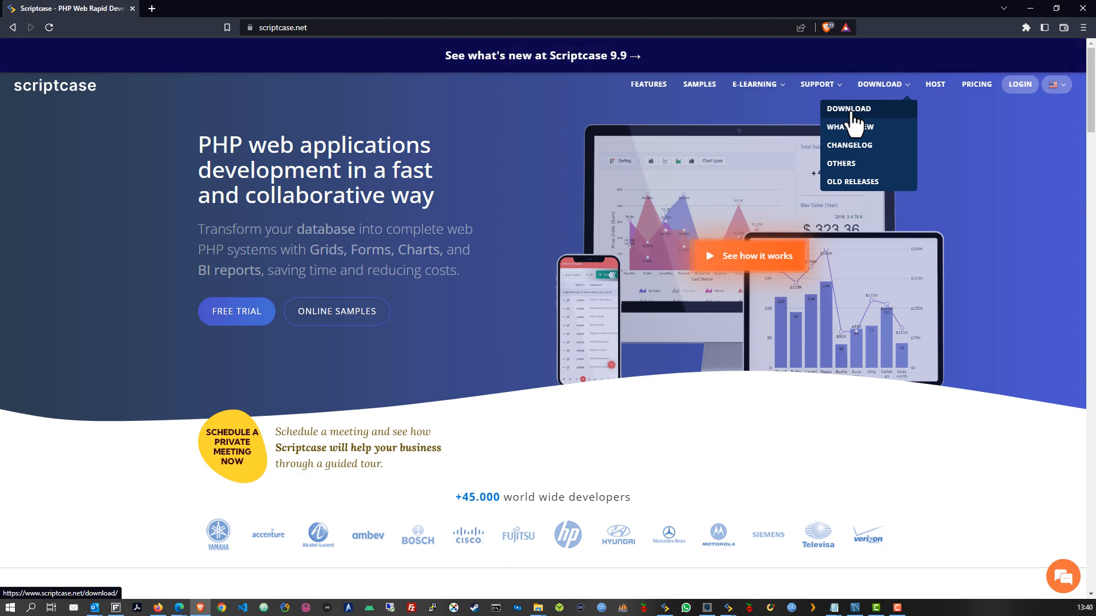
key(ctrl+plus)
key(ctrl+plus)
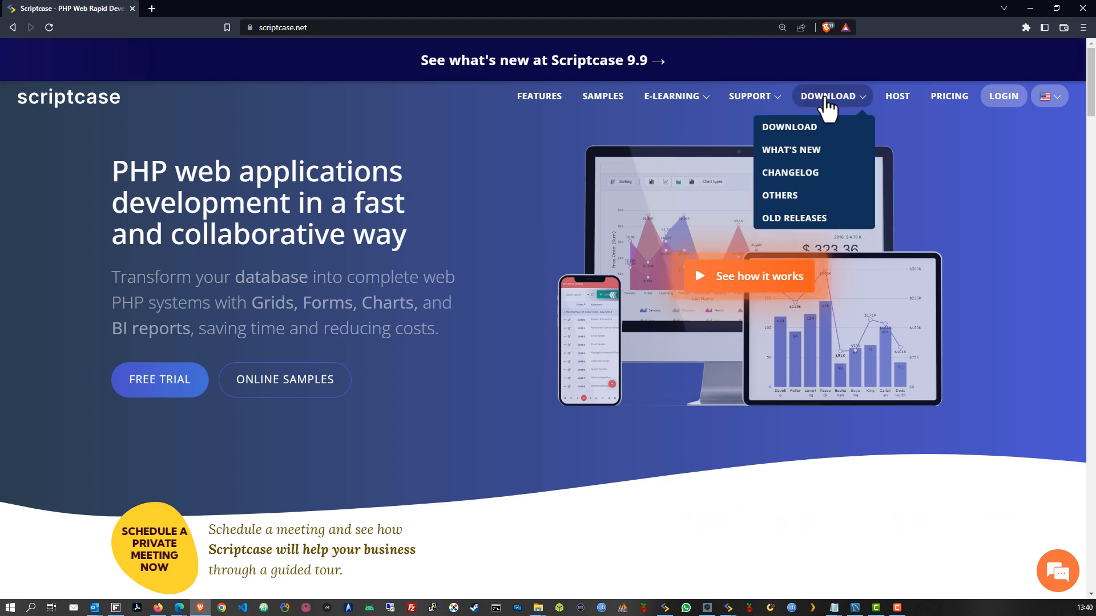
click(315, 28)
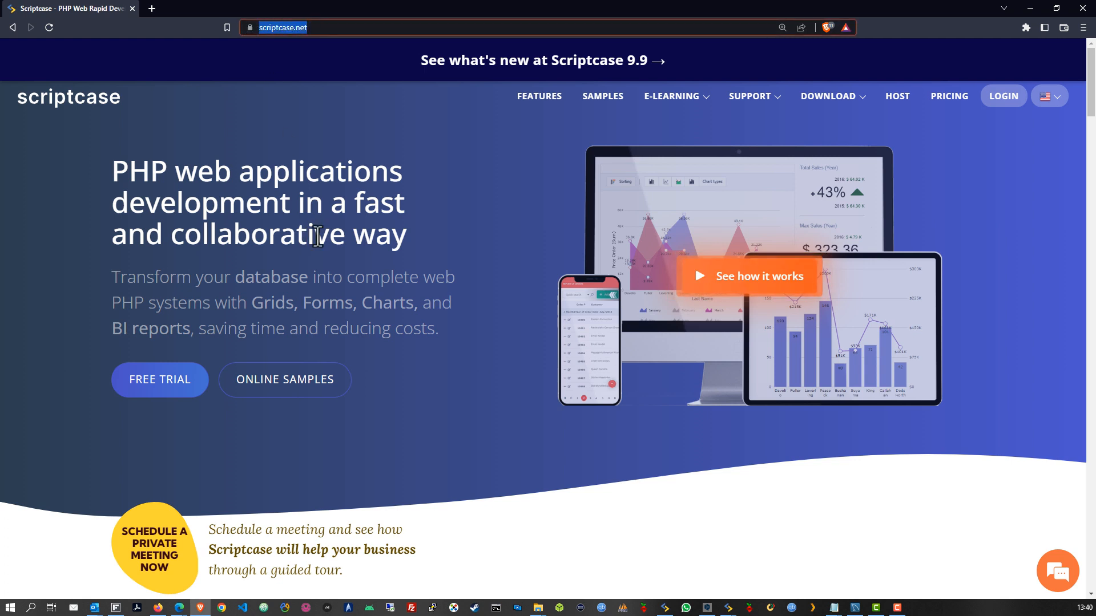
click(486, 298)
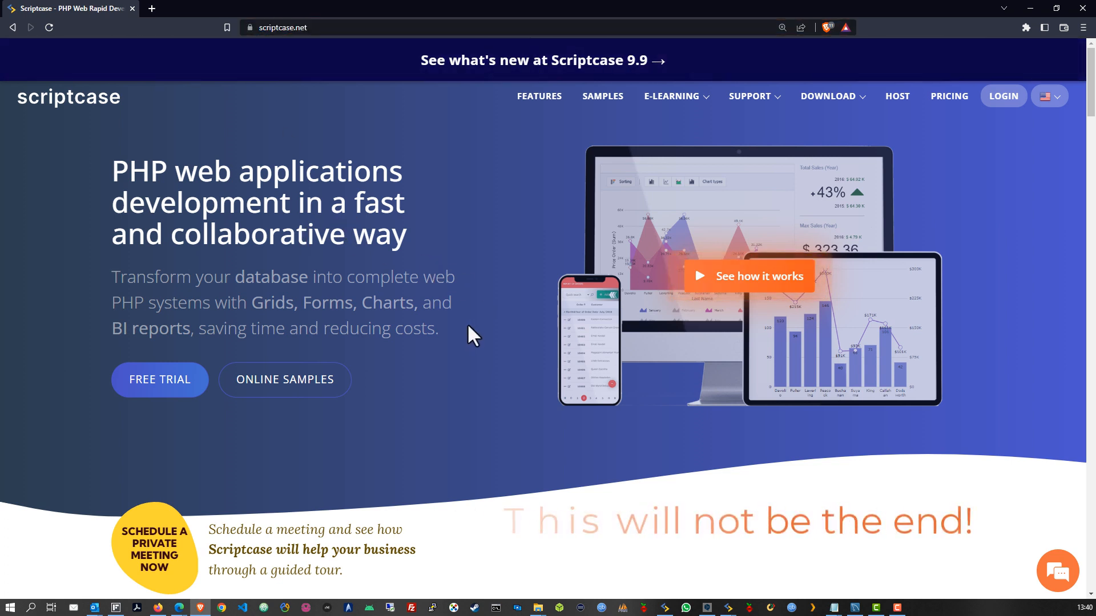
scroll(460, 335, down, 5)
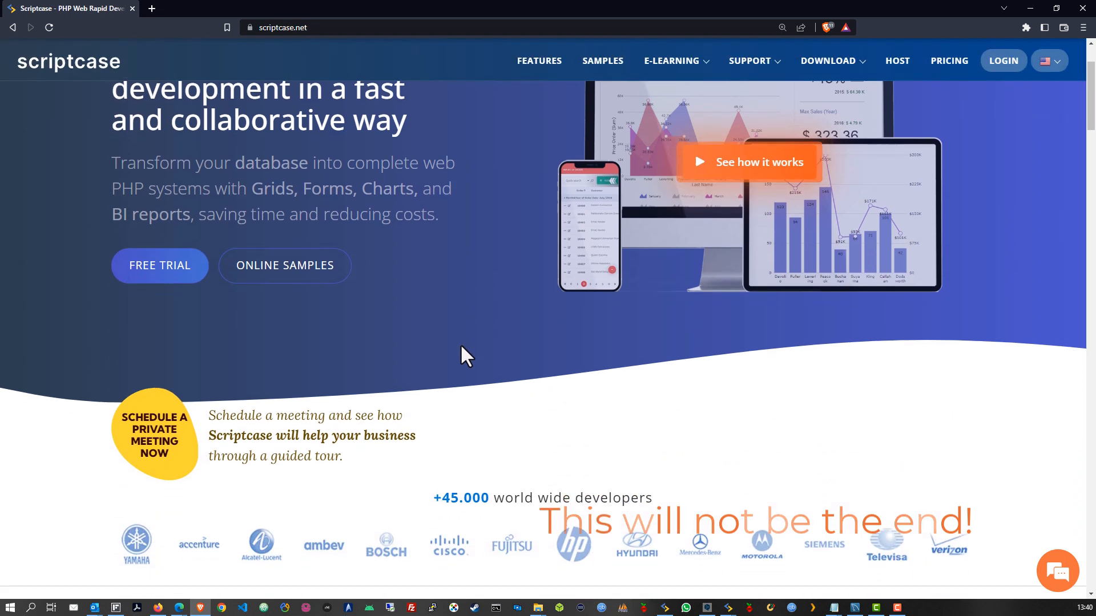
scroll(562, 376, down, 8)
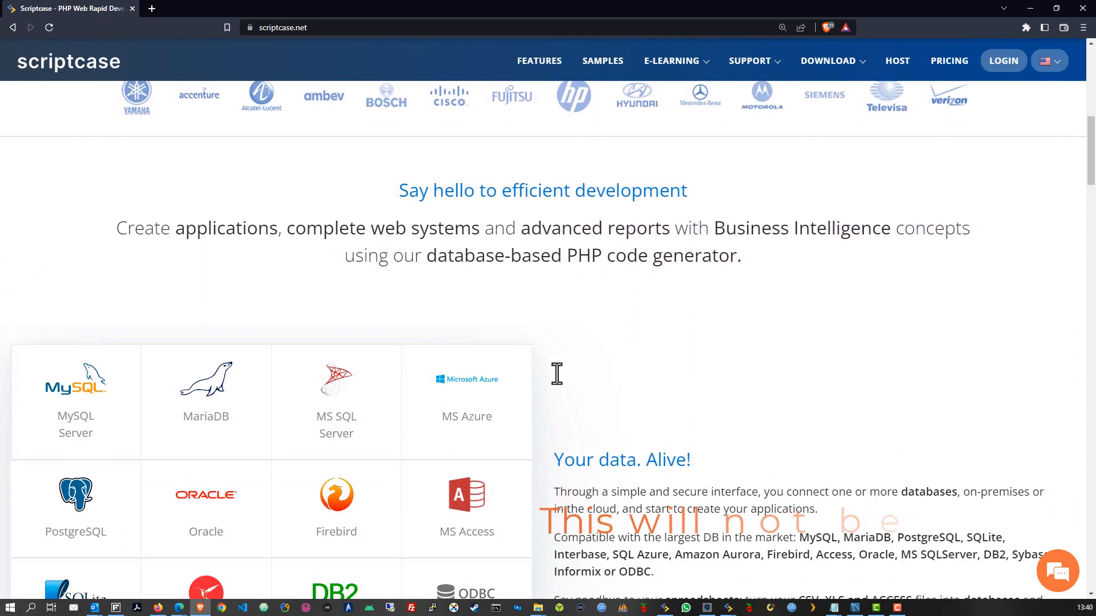
scroll(558, 385, down, 1)
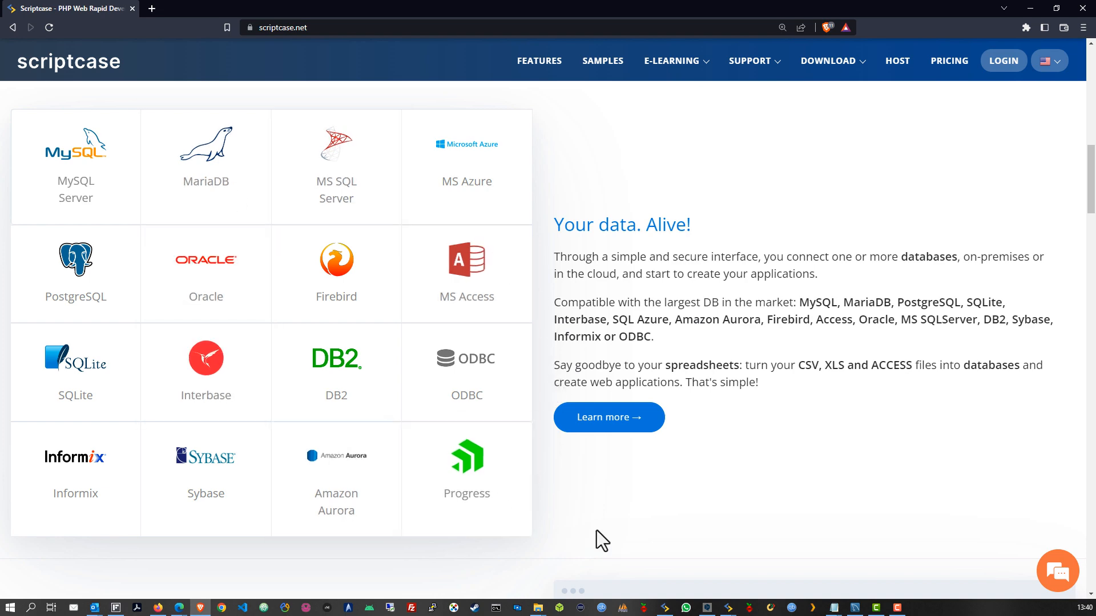
scroll(606, 525, down, 7)
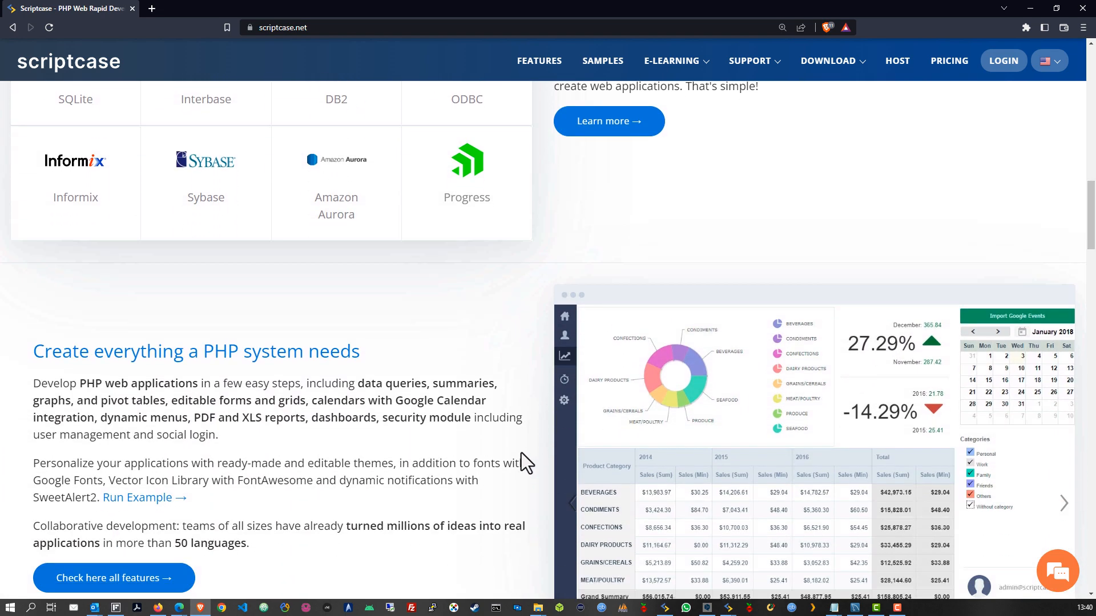
scroll(518, 257, down, 1)
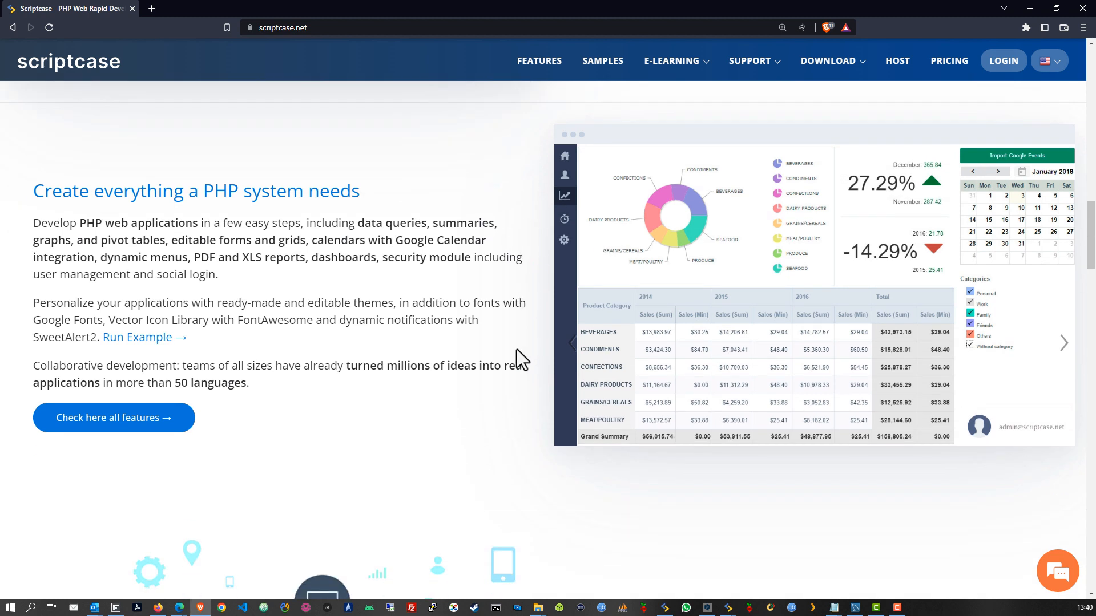
scroll(518, 356, down, 1)
scroll(516, 353, down, 7)
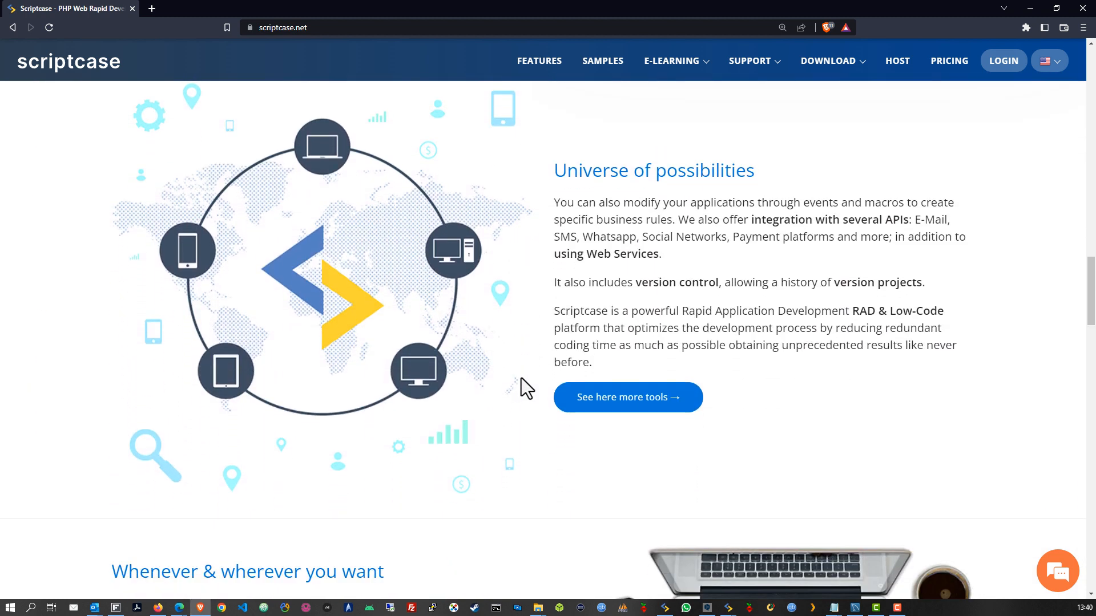
scroll(524, 382, down, 6)
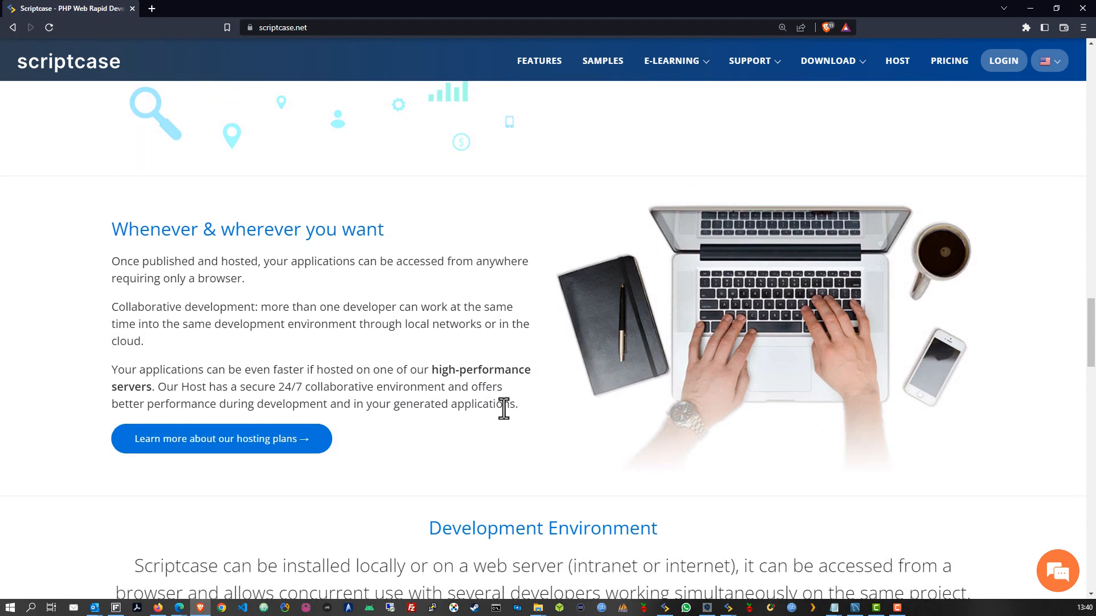
scroll(503, 408, down, 3)
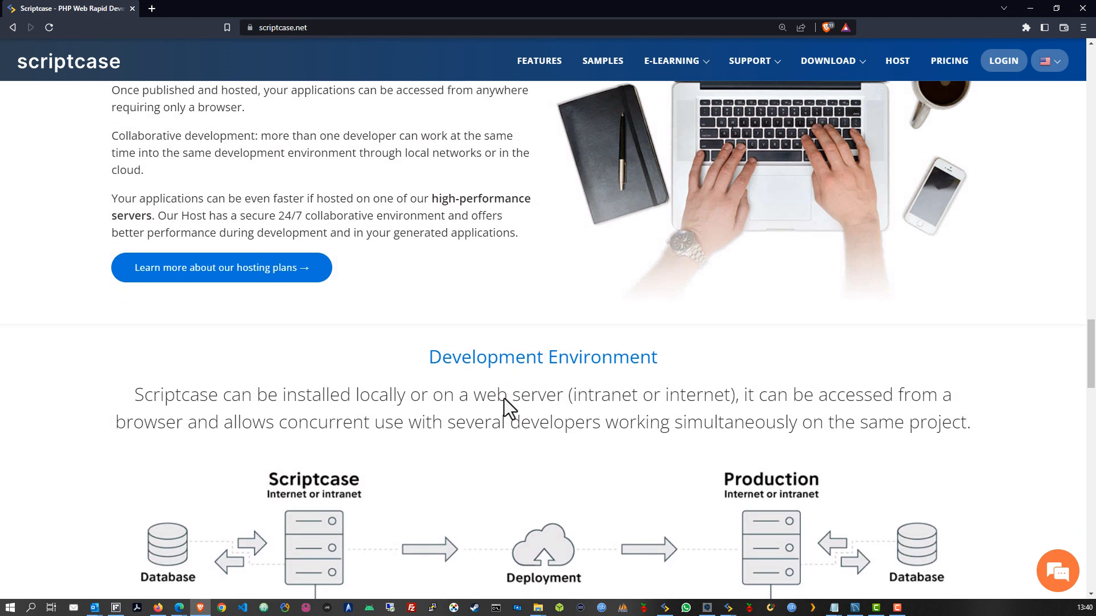
scroll(503, 398, down, 1)
scroll(505, 398, down, 1)
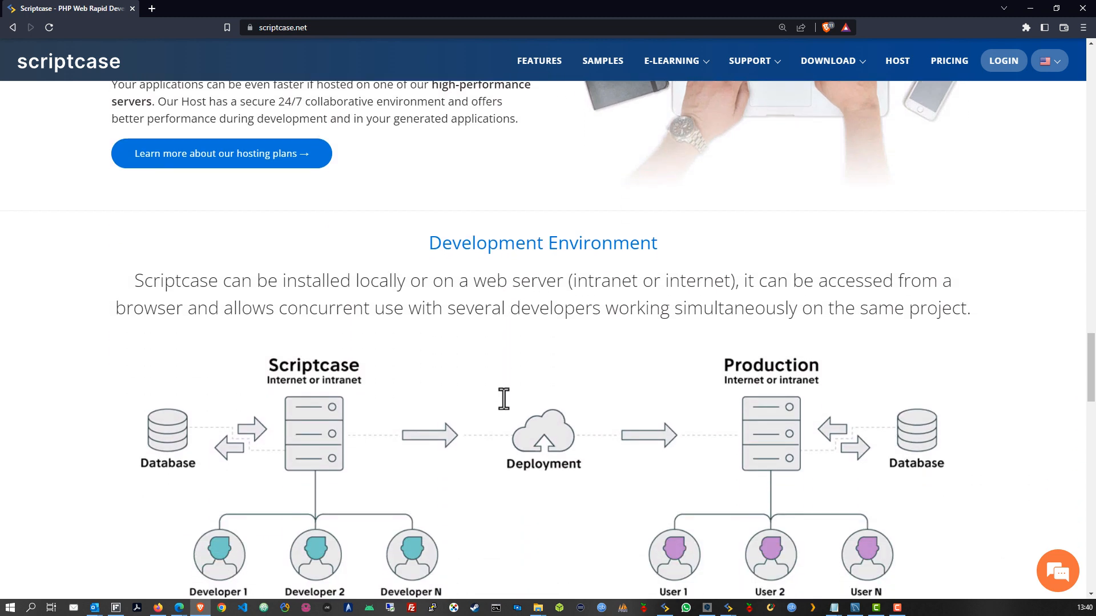
scroll(504, 398, down, 2)
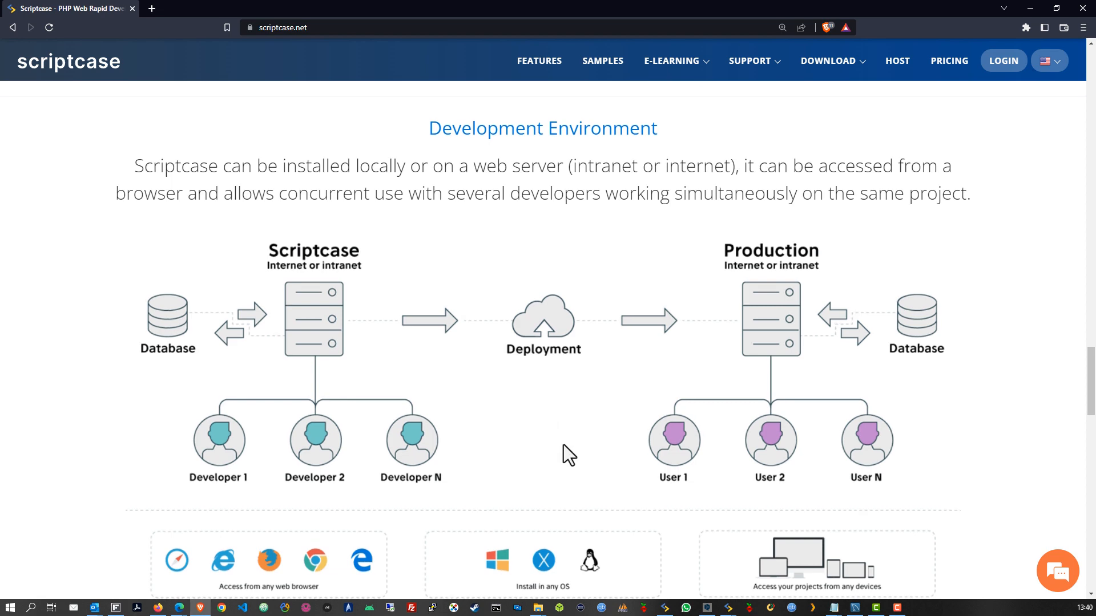
scroll(570, 446, down, 1)
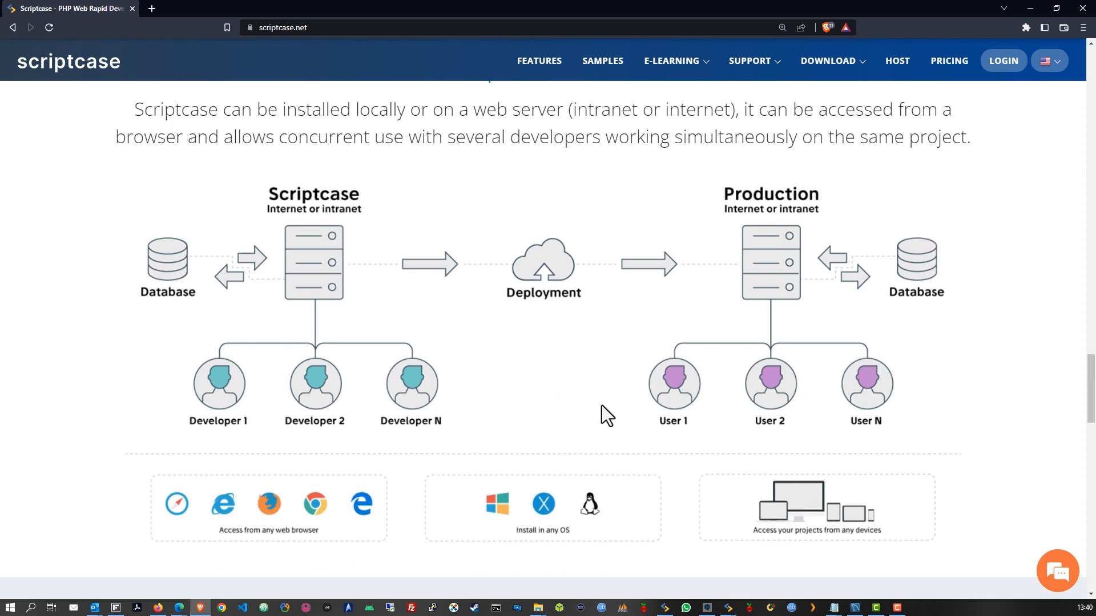
scroll(599, 393, down, 7)
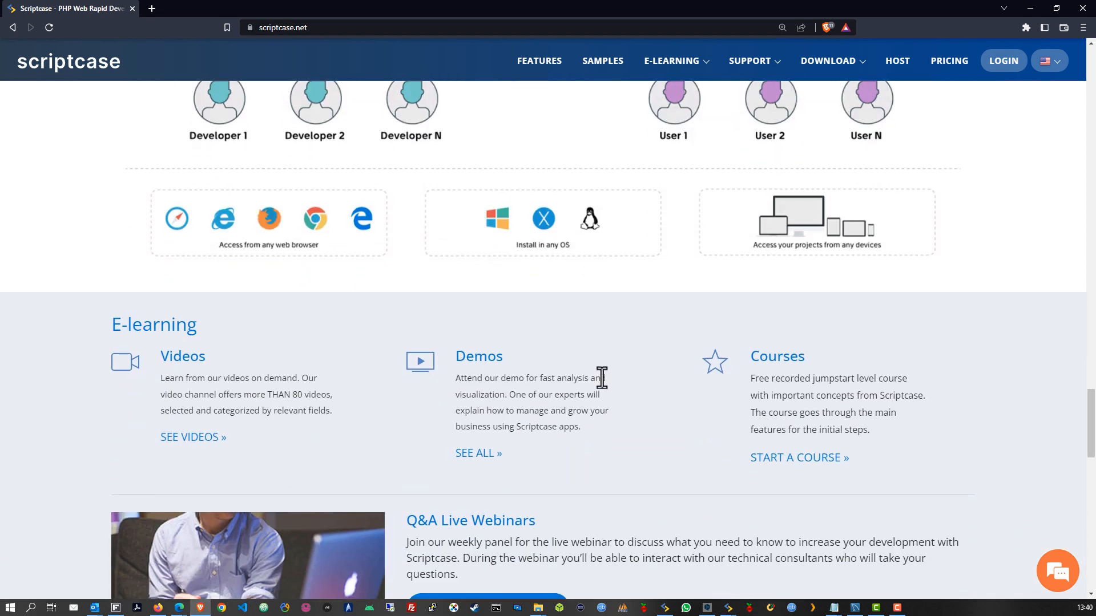
scroll(604, 383, down, 1)
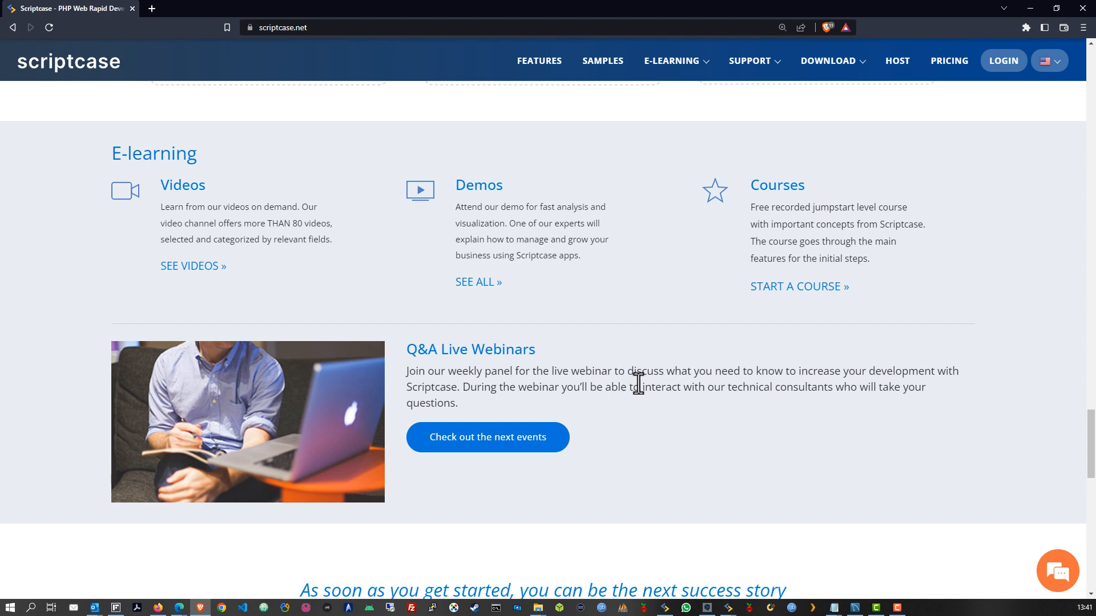
scroll(638, 382, down, 6)
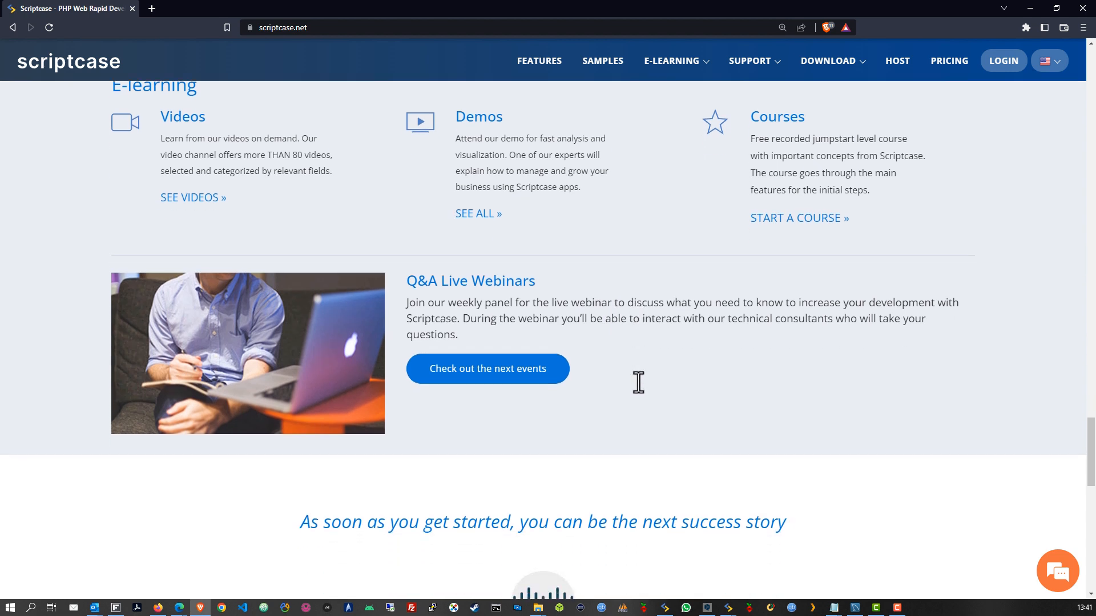
scroll(714, 388, down, 4)
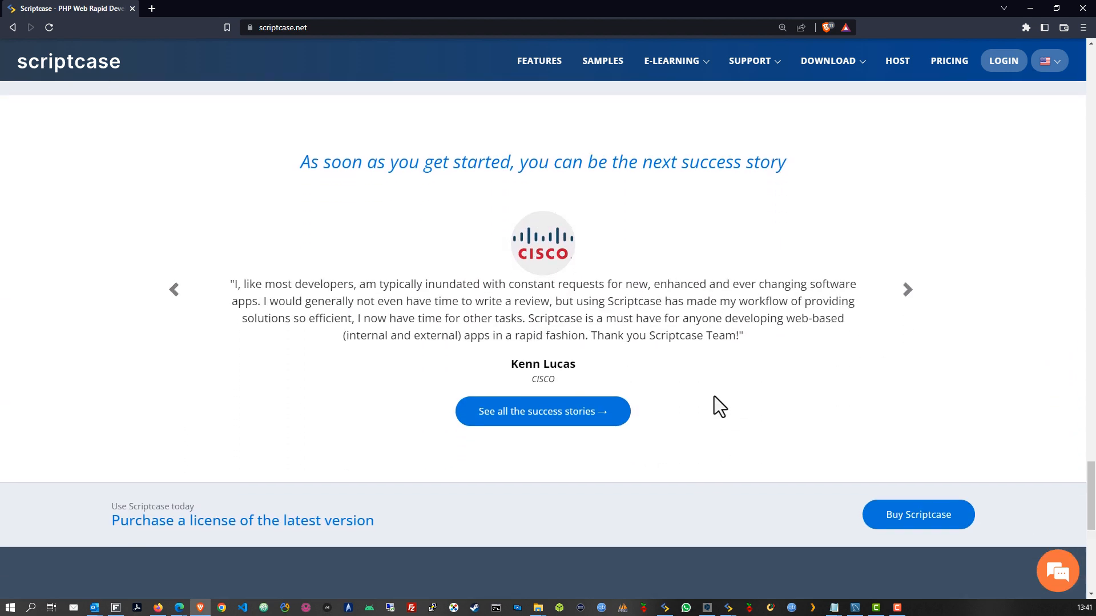
scroll(713, 400, up, 7)
scroll(714, 400, up, 20)
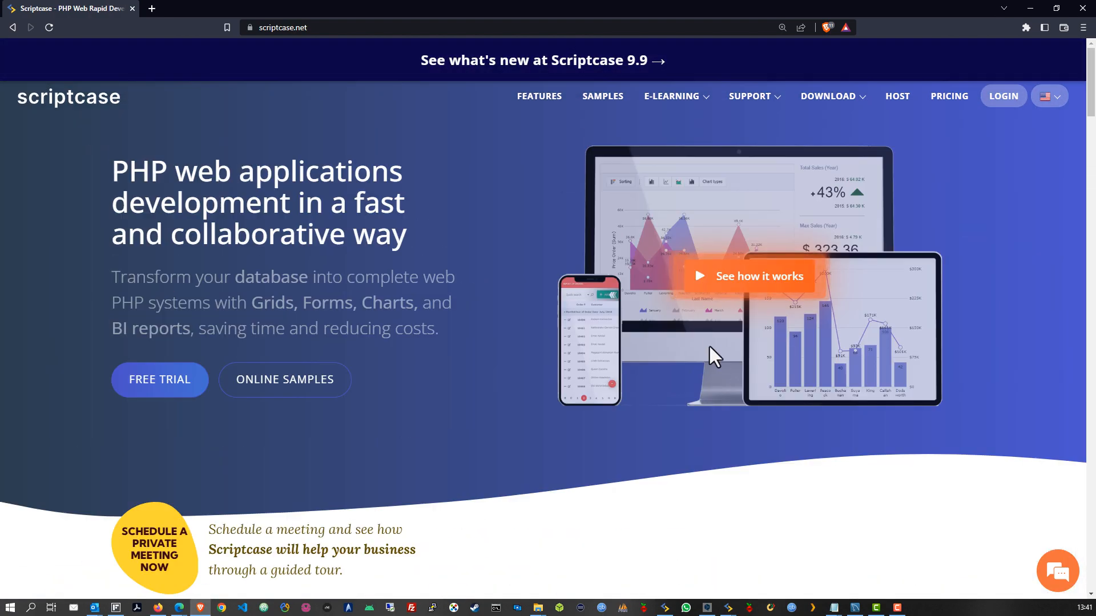
Open the download page, accept cookies, choose Windows 64 bits and enter an e-mail address
mouse_move(832, 103)
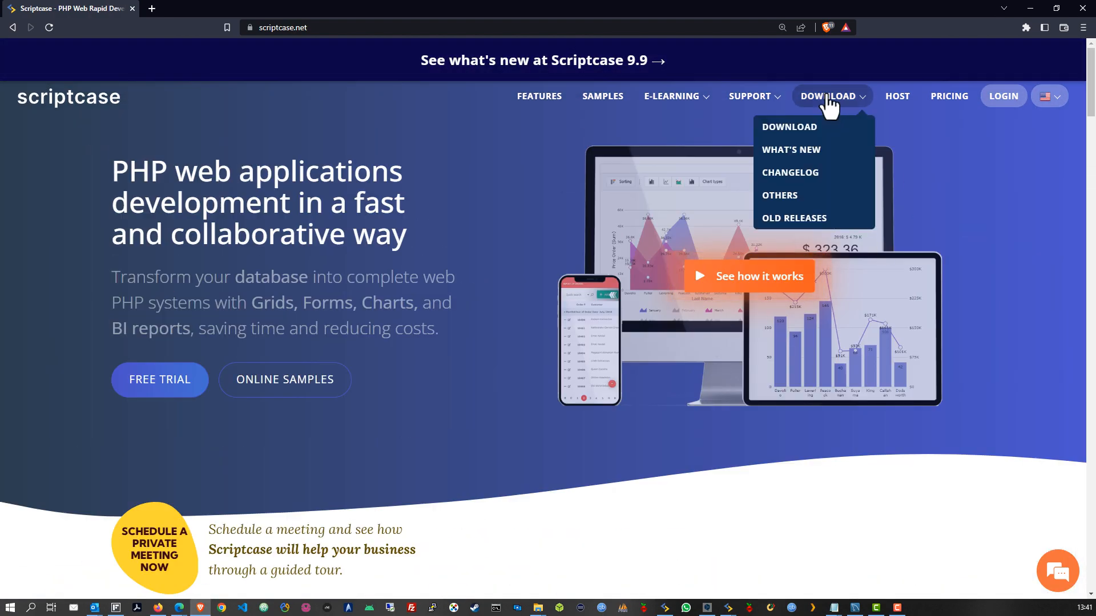
click(787, 126)
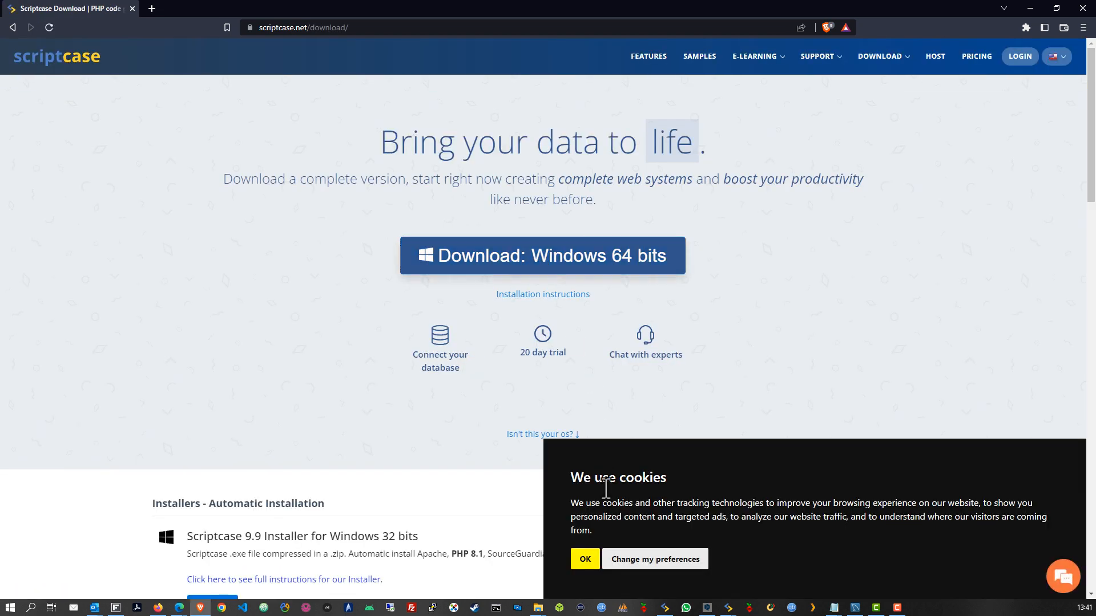
click(582, 565)
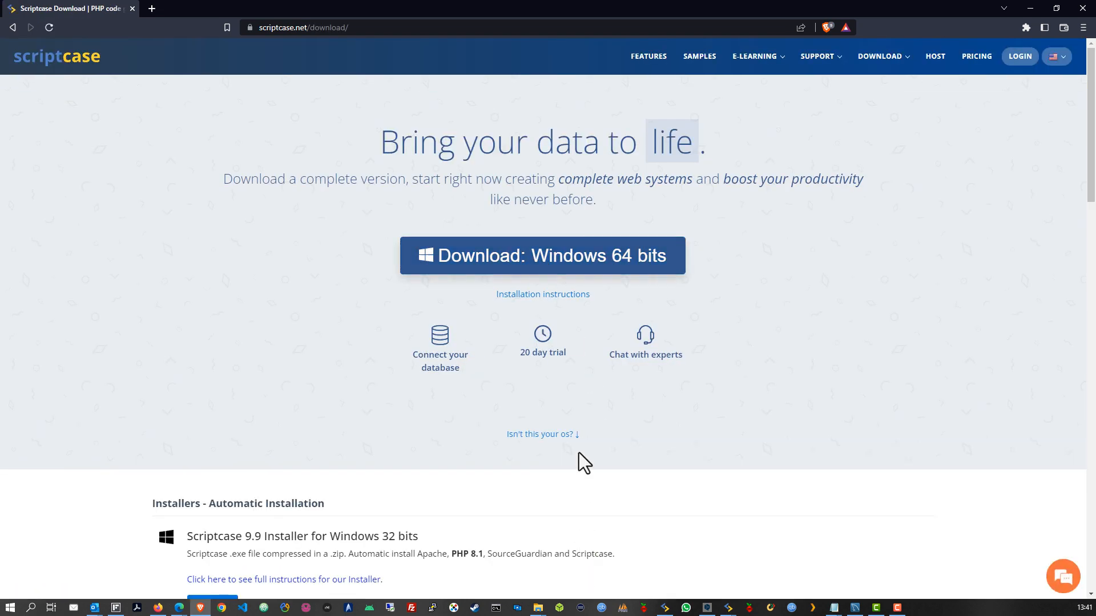
click(599, 263)
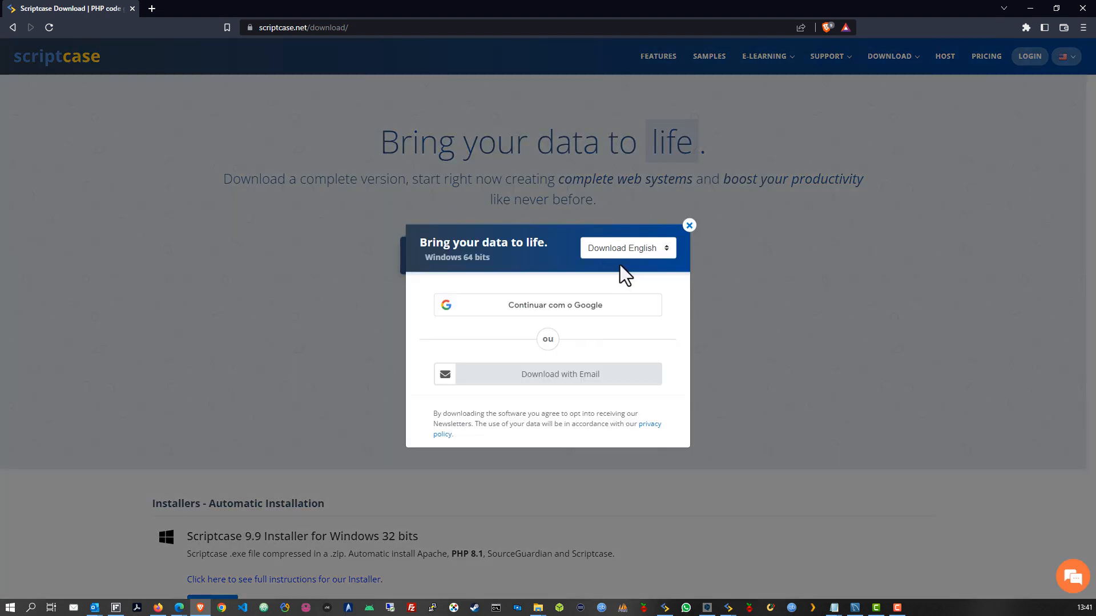
click(572, 379)
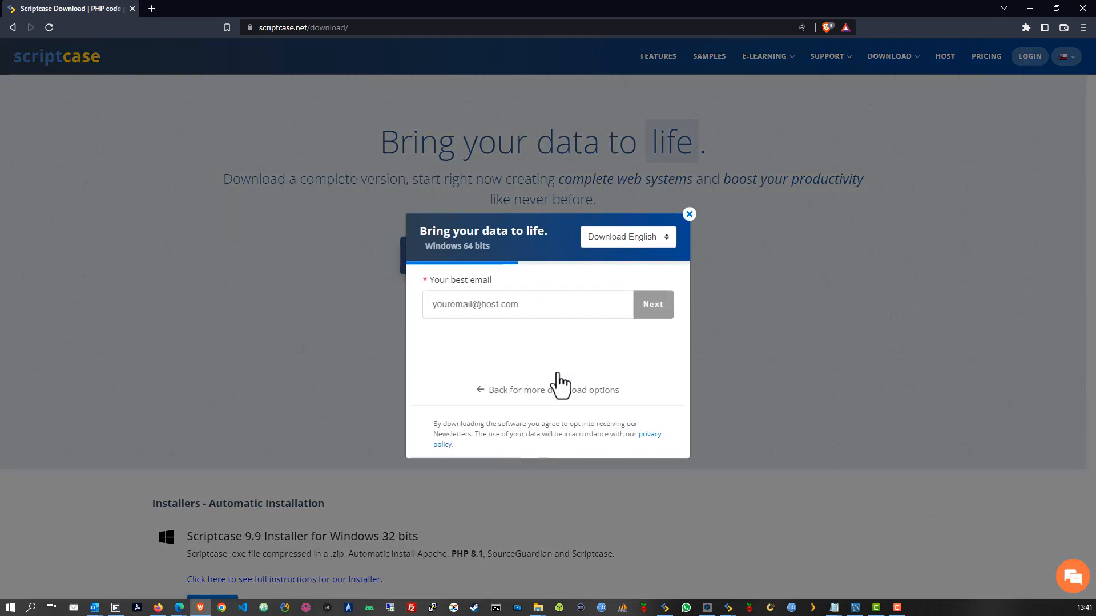
click(549, 308)
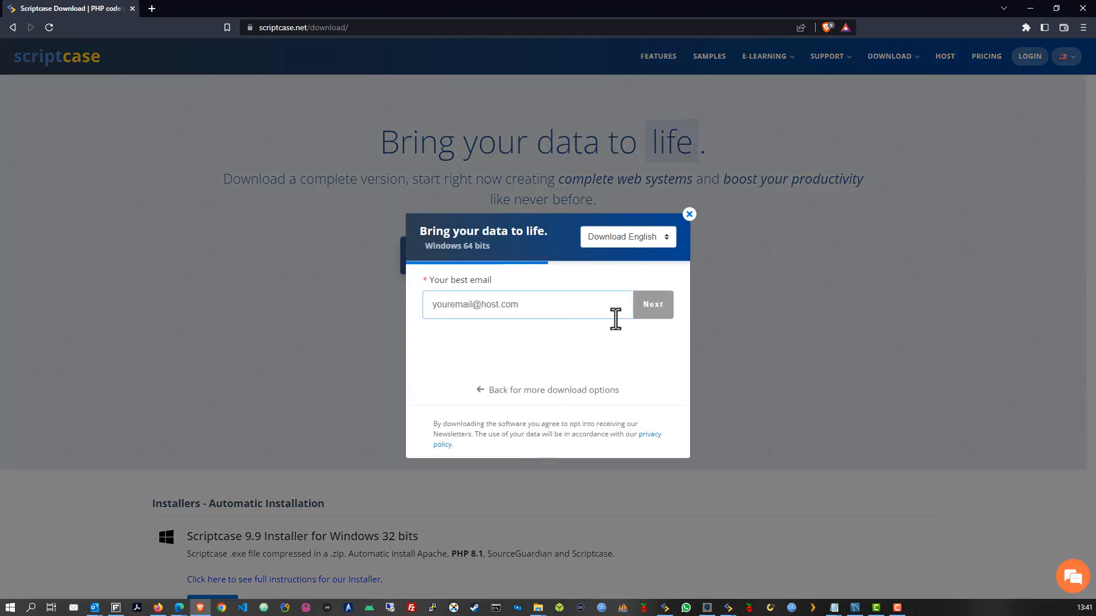
text(sant)
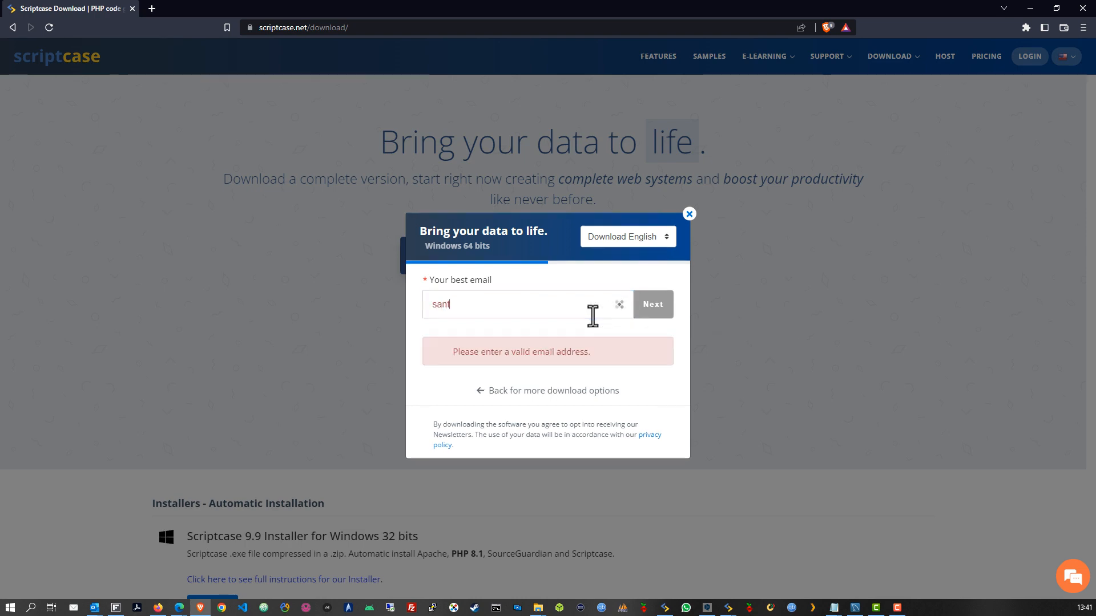
text(a@claus.com)
click(659, 315)
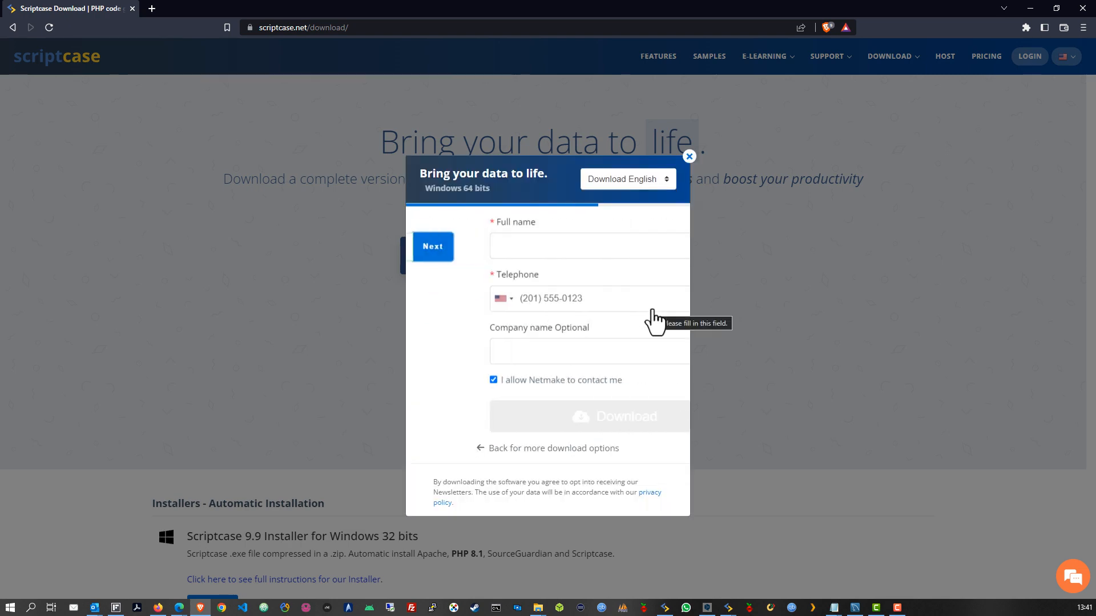
Fill in the full name, telephone number and company name fields
click(552, 252)
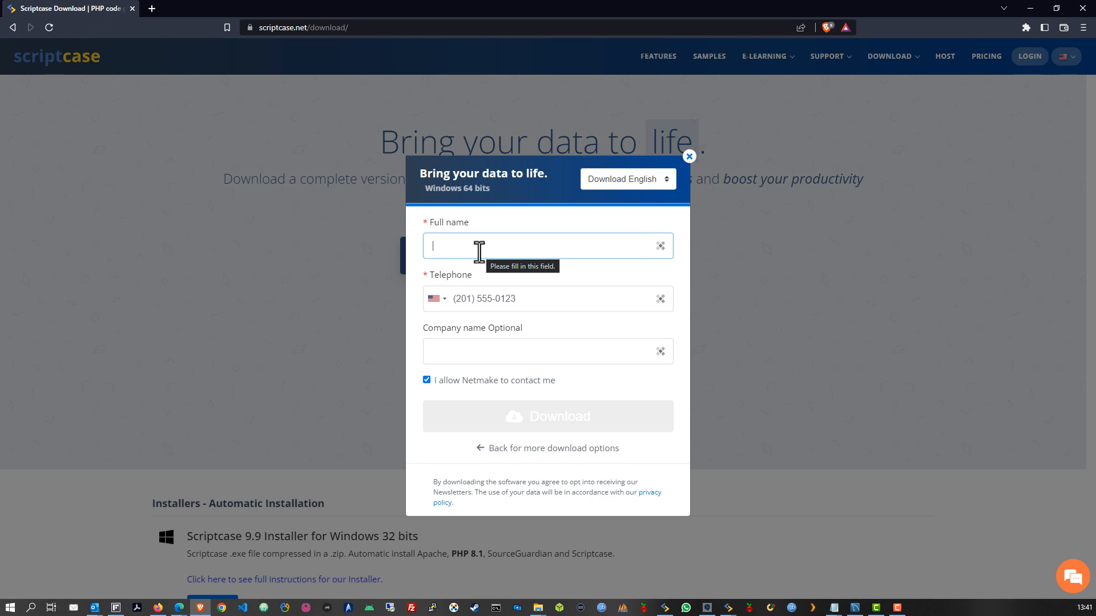
text(Santa)
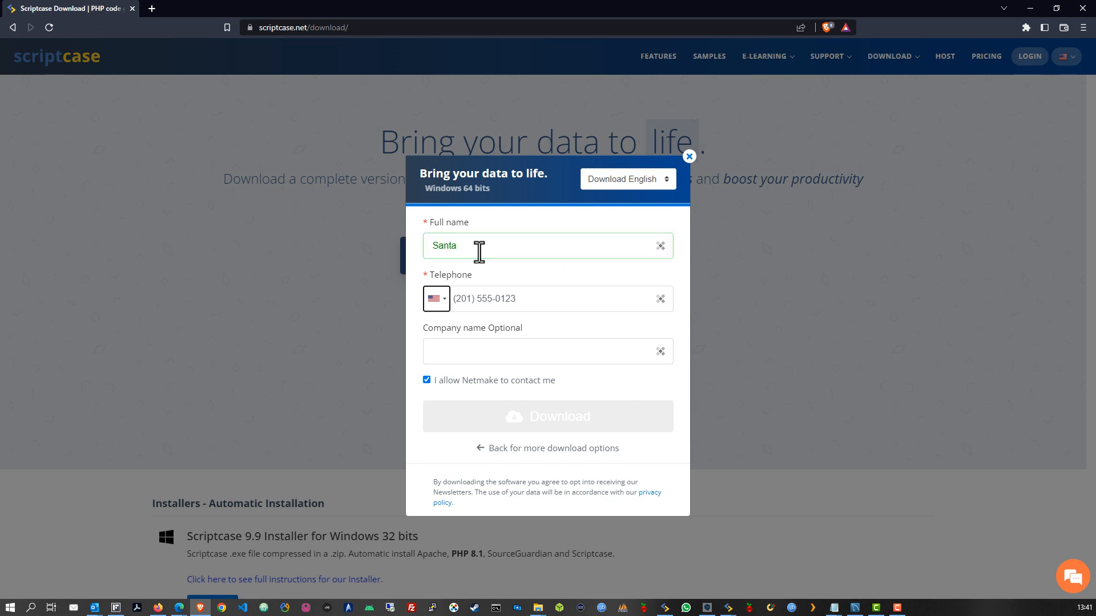
click(542, 306)
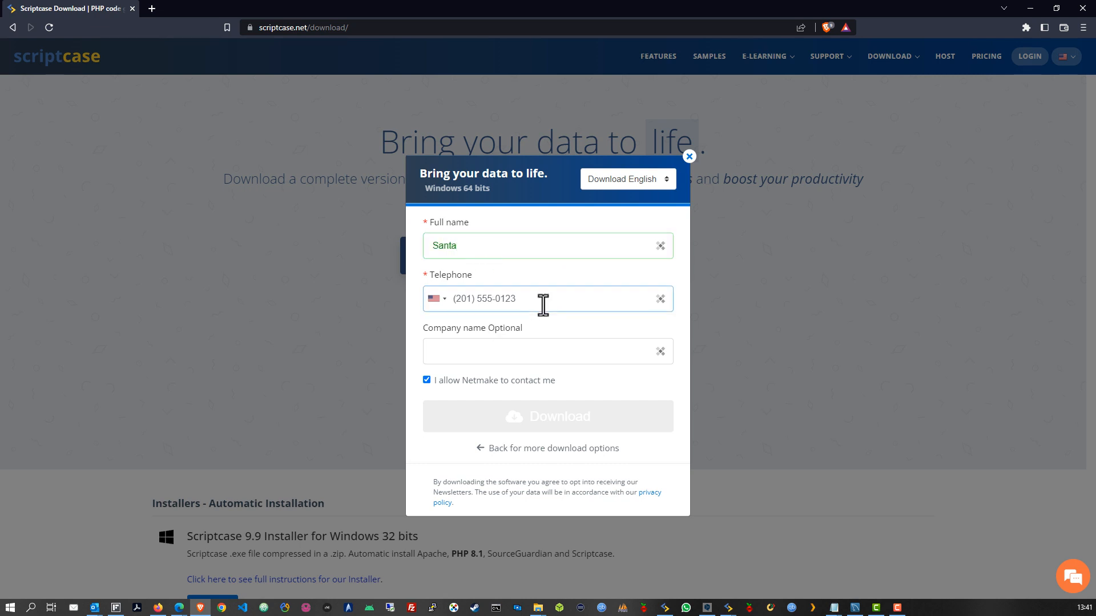
text(201 )
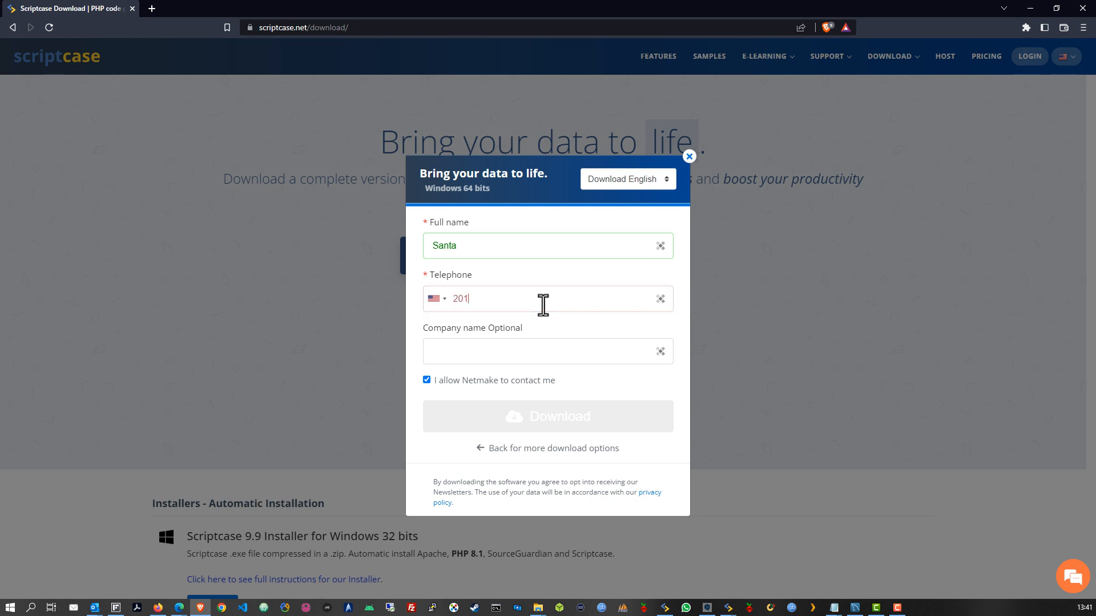
text(555 254)
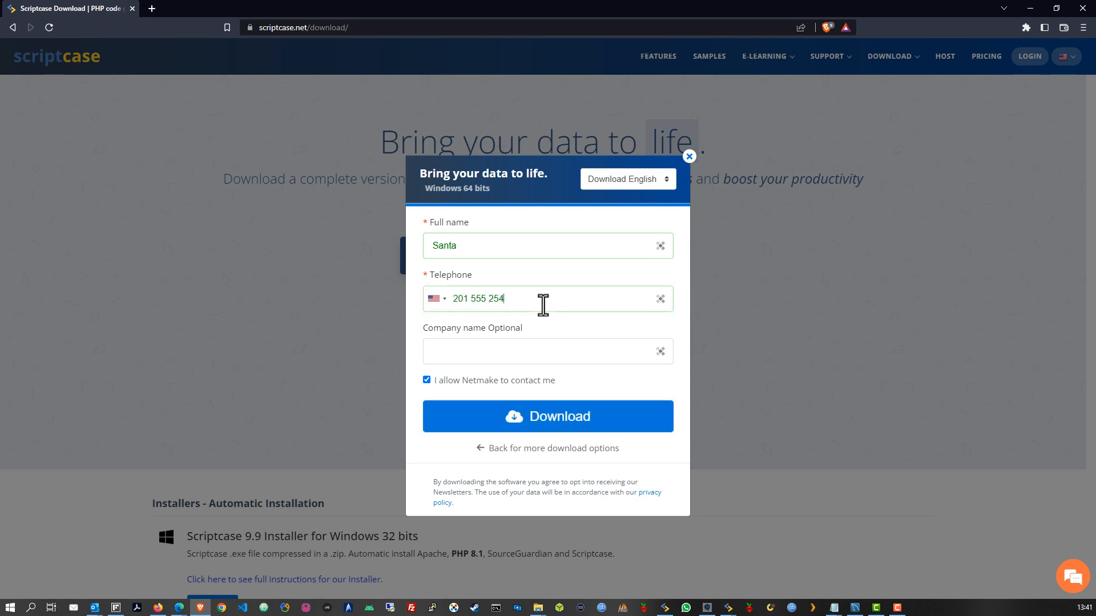
click(525, 355)
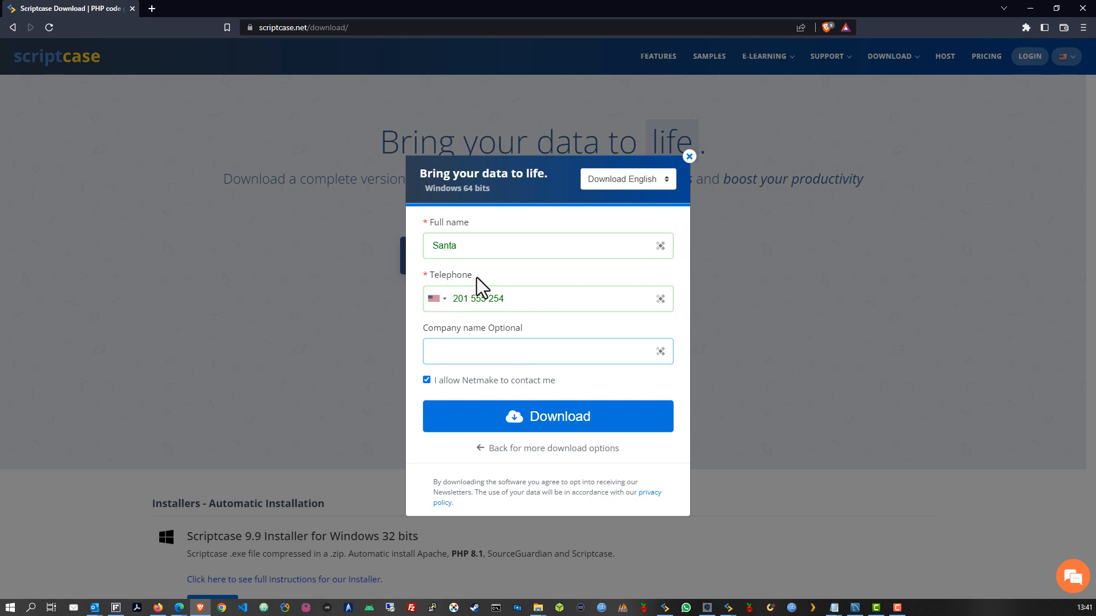
drag(477, 278, 429, 279)
click(493, 279)
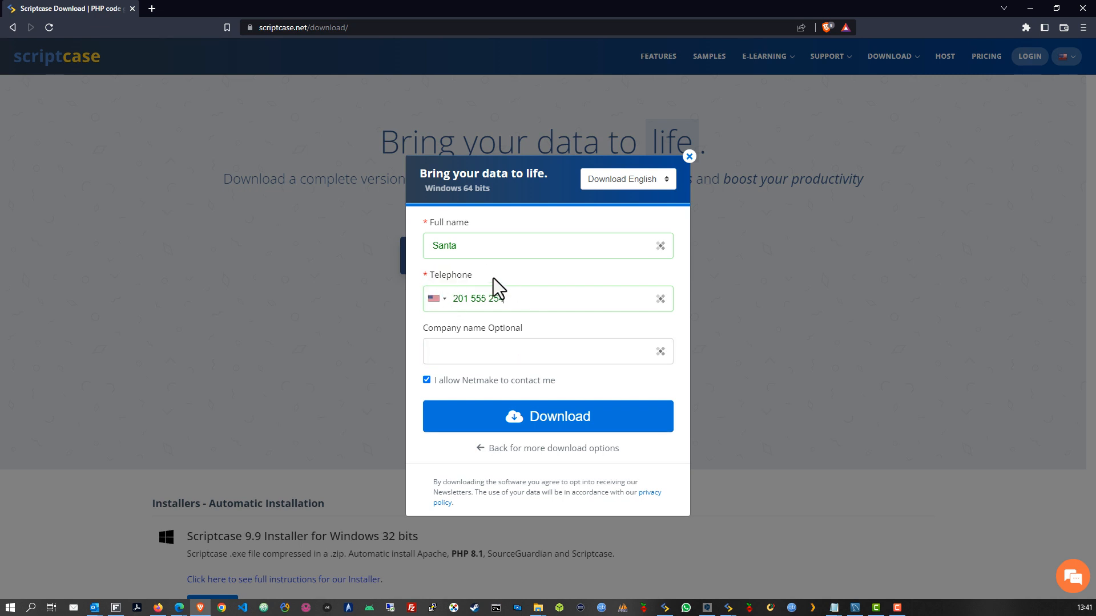
click(478, 353)
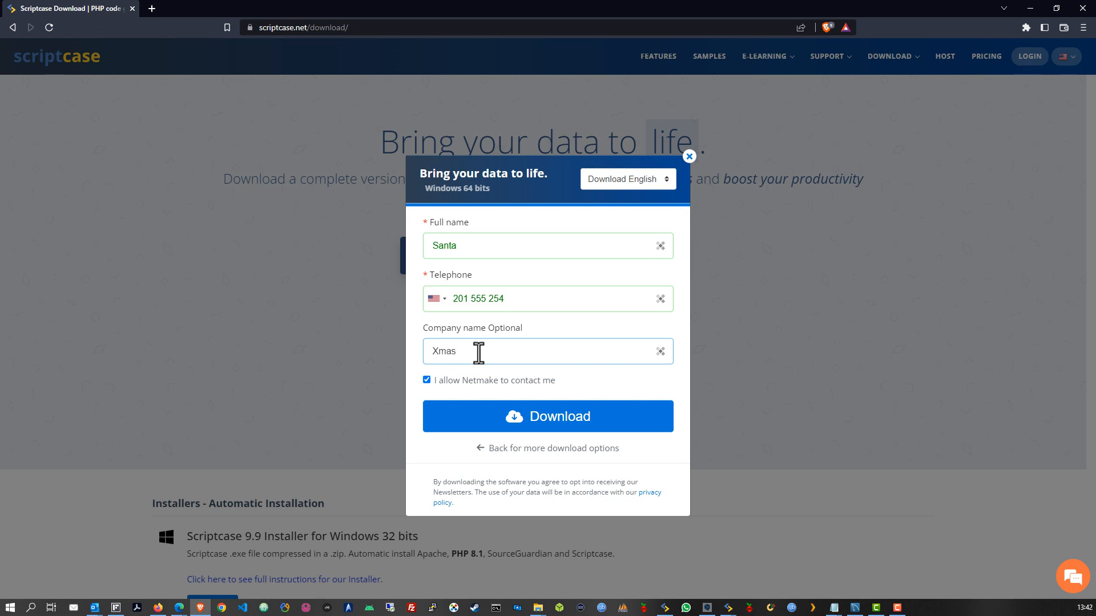
Opt out of Netmake contact, submit the form, and save the x64 PHP 8.1 installer to Downloads
click(426, 380)
click(557, 423)
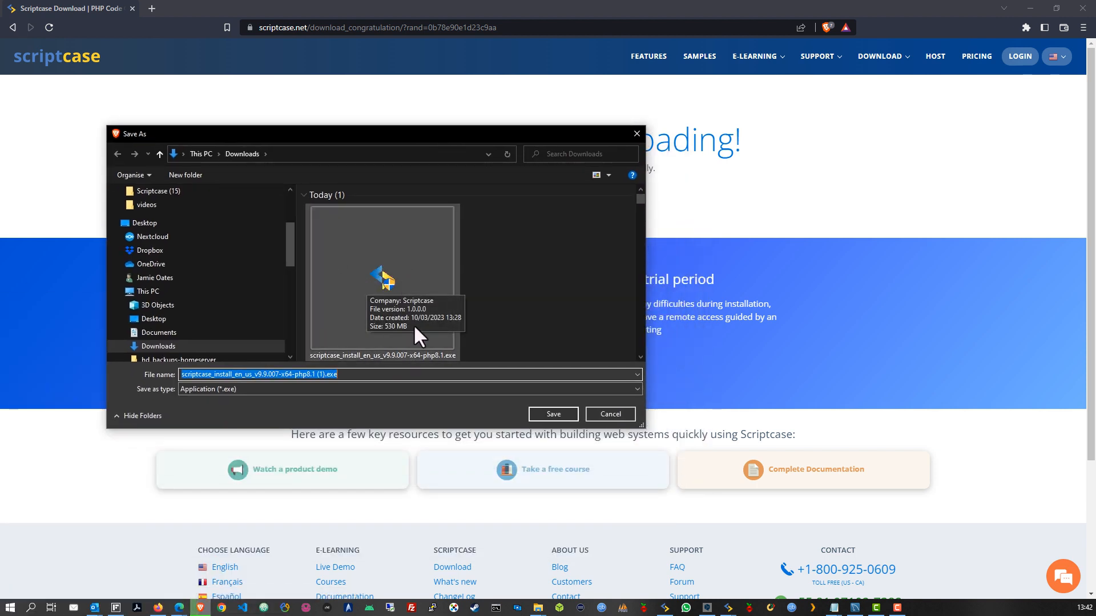
click(319, 374)
drag(314, 374, 324, 377)
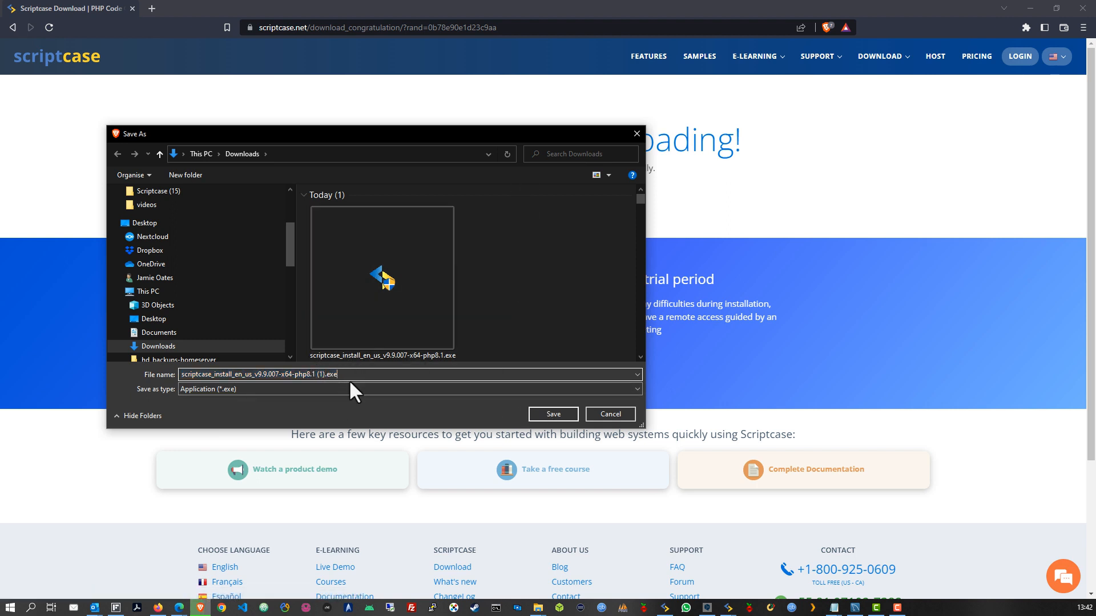
drag(504, 145, 529, 169)
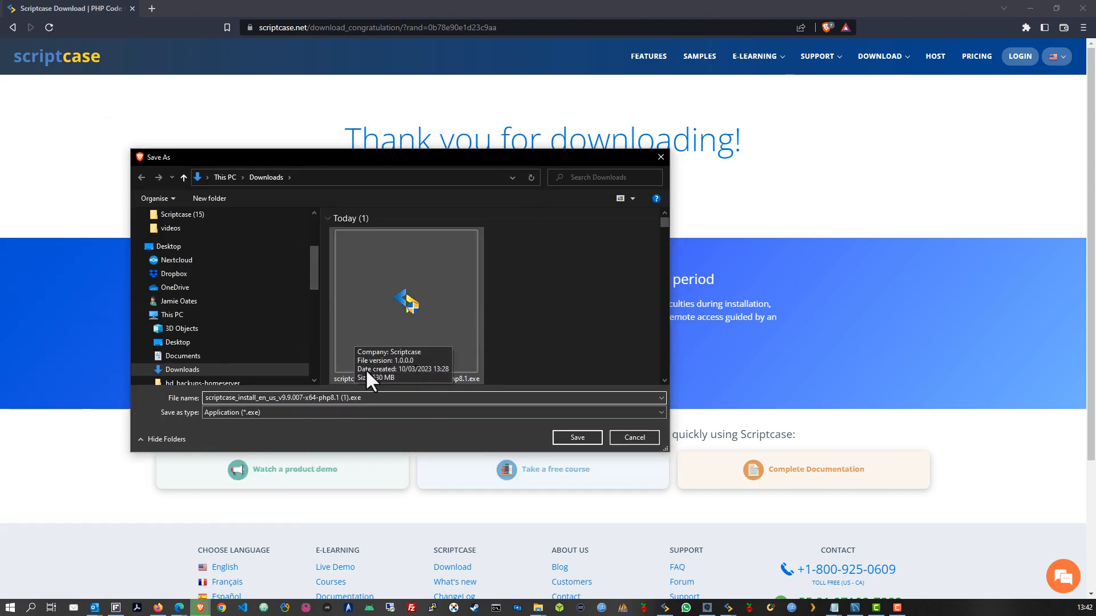
click(581, 439)
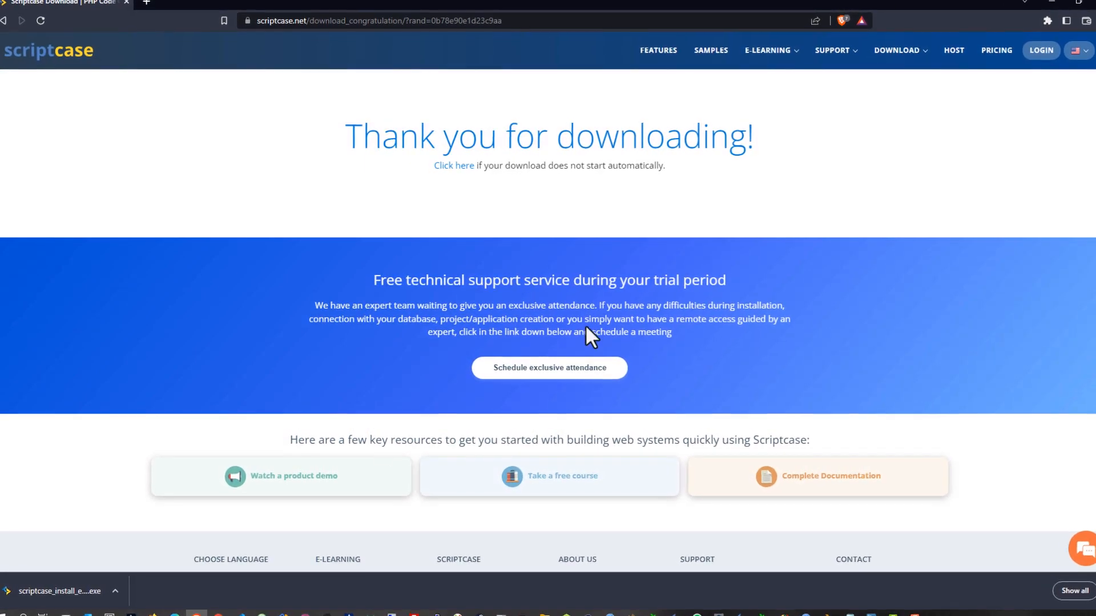
Launch the downloaded installer and minimize the browser
click(38, 601)
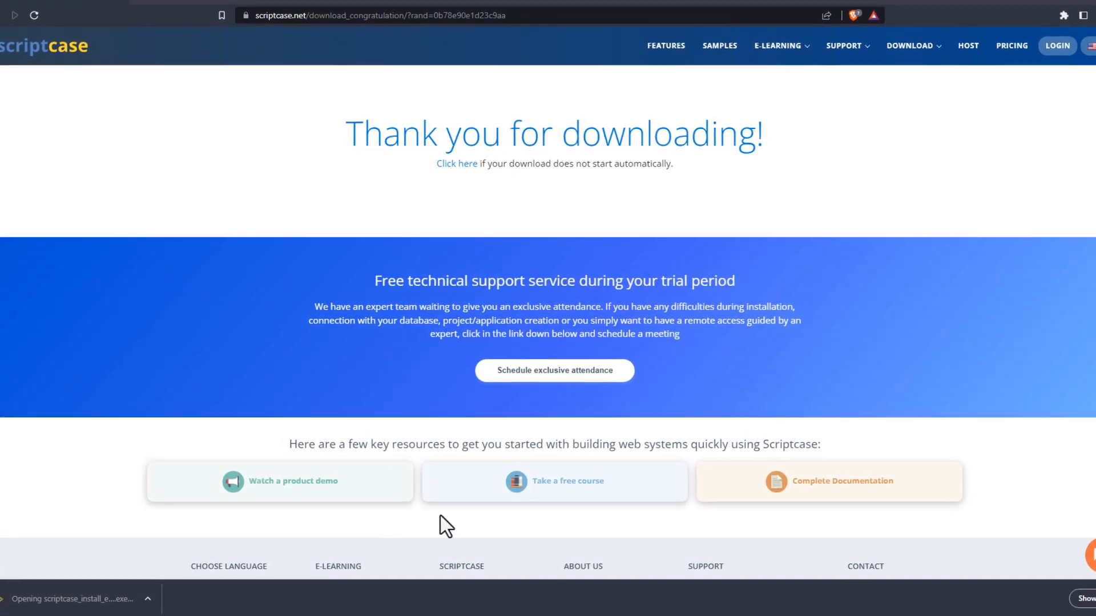
click(1082, 2)
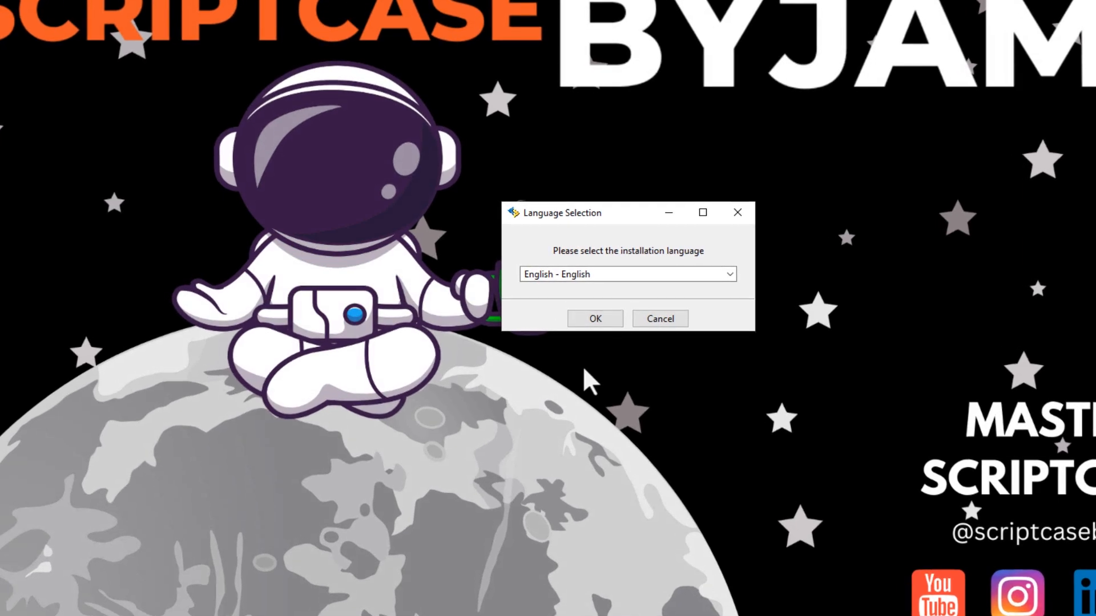
Select English - English as the installation language and confirm it
click(725, 274)
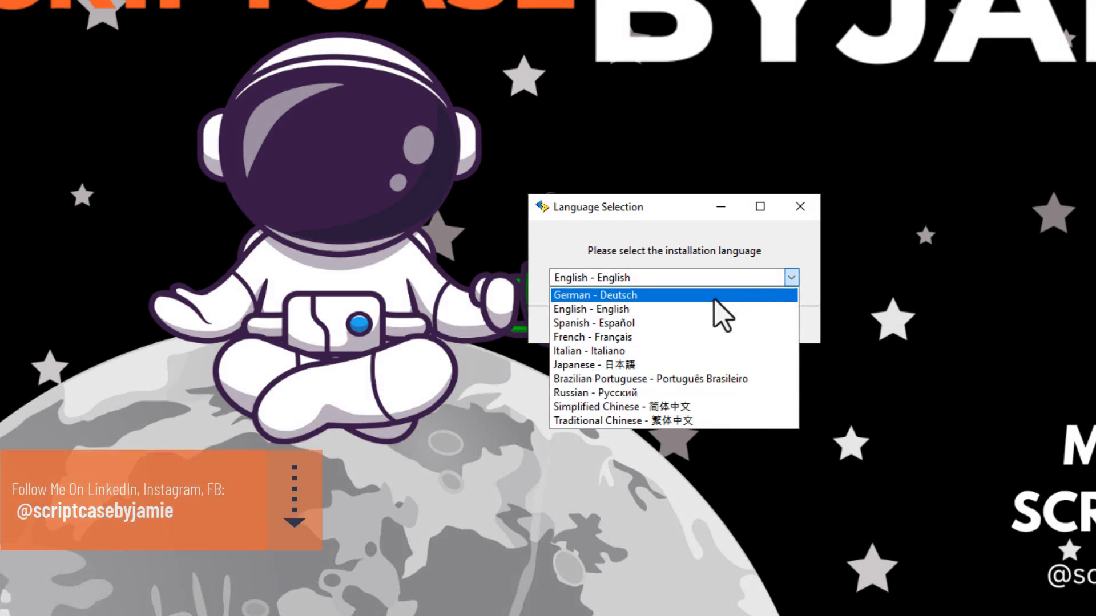
click(725, 311)
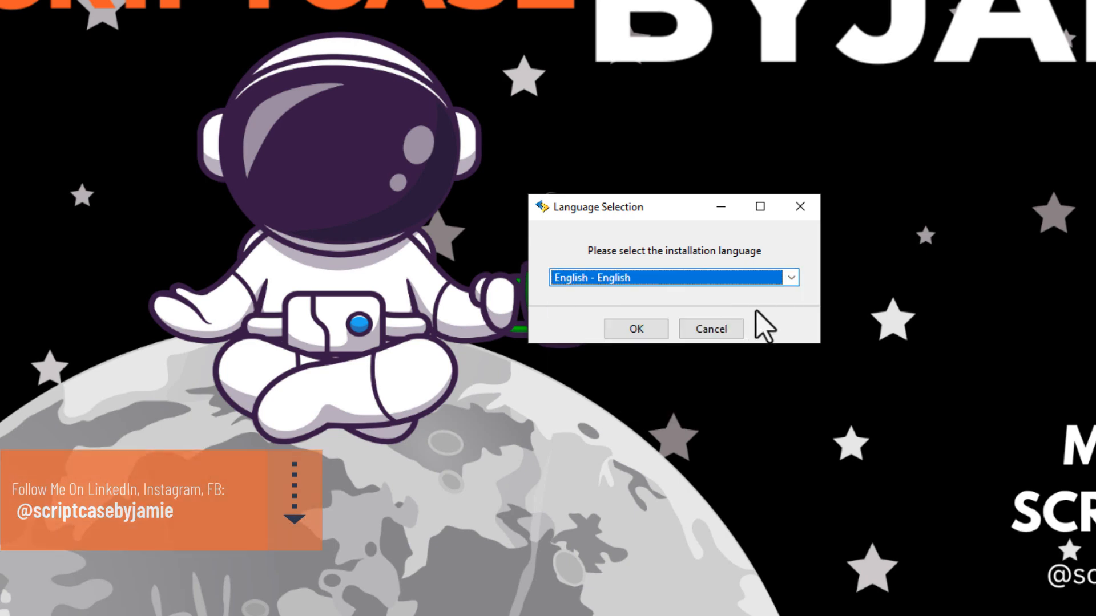
click(633, 331)
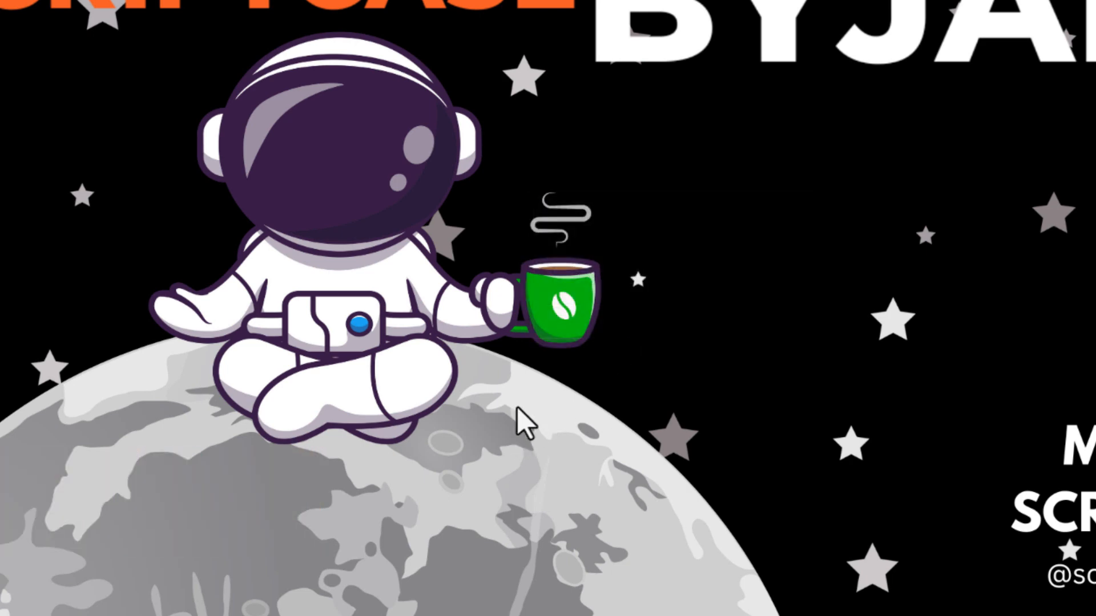
Move the antivirus warning to the centre and dismiss it with OK
drag(795, 388, 605, 215)
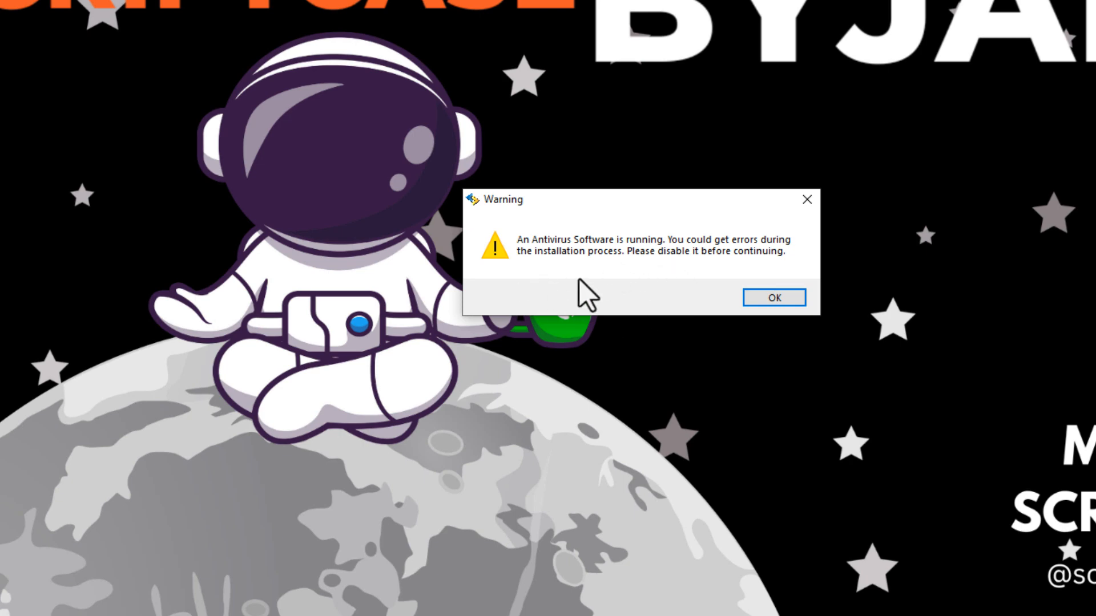
click(772, 298)
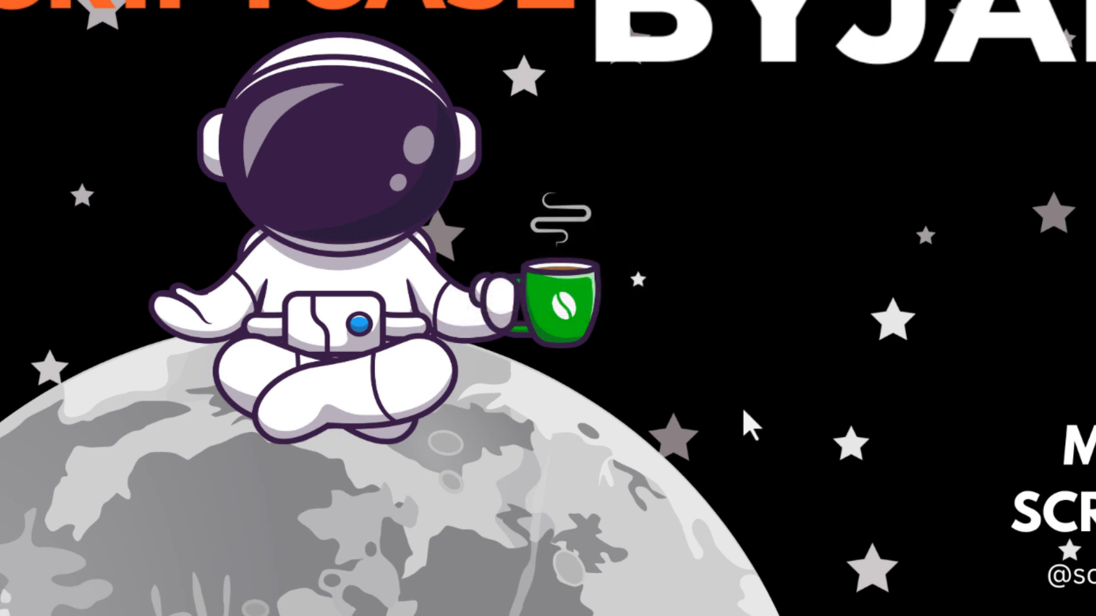
Drag the Setup Wizard welcome window into the middle of the screen
drag(436, 197, 594, 121)
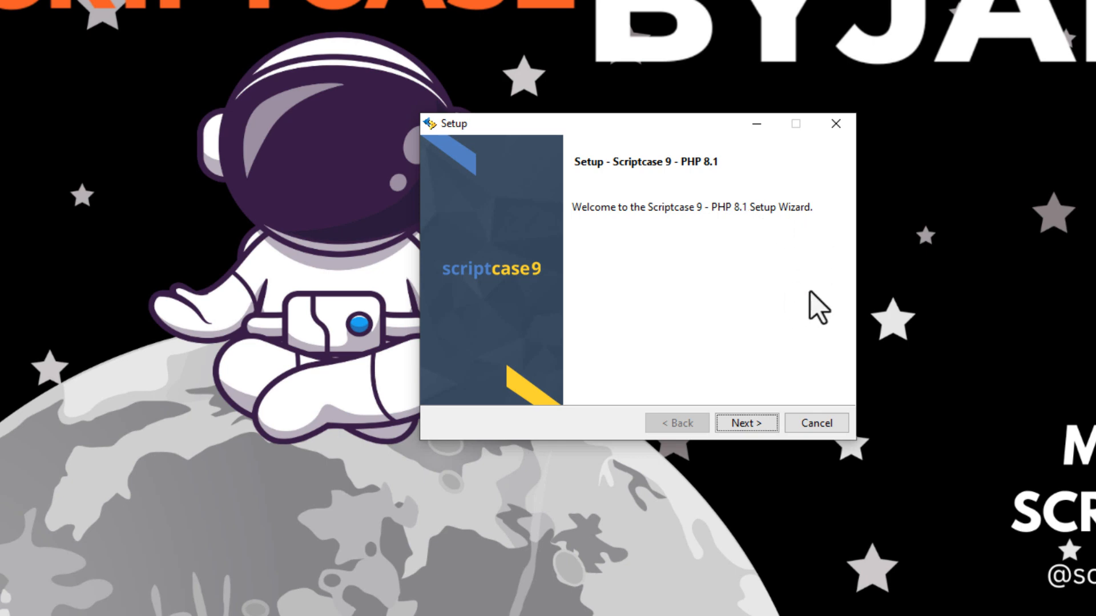
Advance to the License Agreement, scroll through it, and select 'I accept the agreement'
click(747, 425)
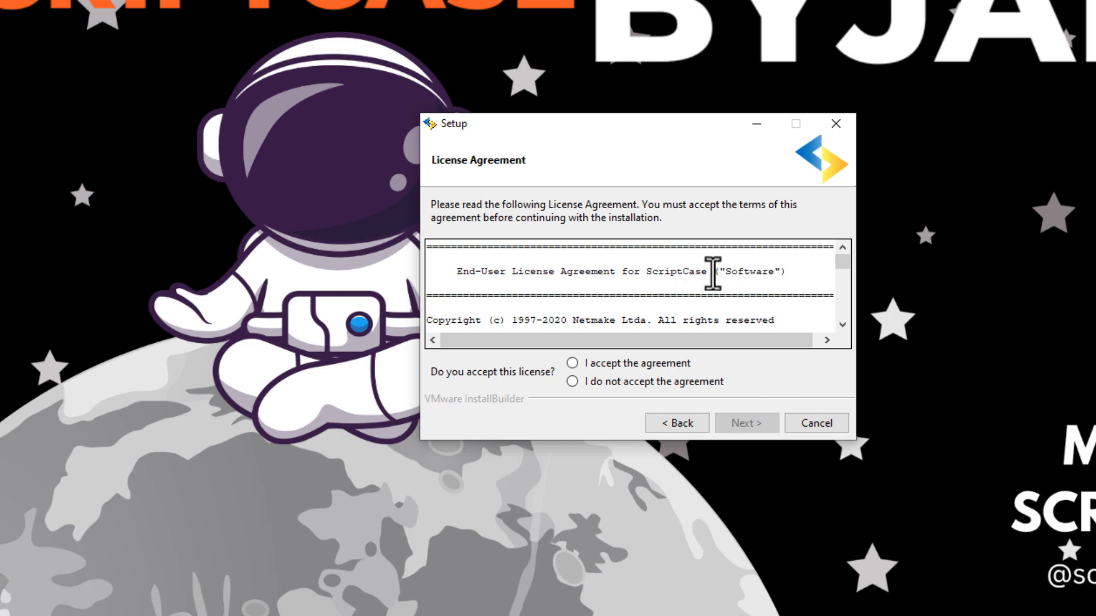
scroll(713, 273, down, 1)
scroll(713, 272, down, 6)
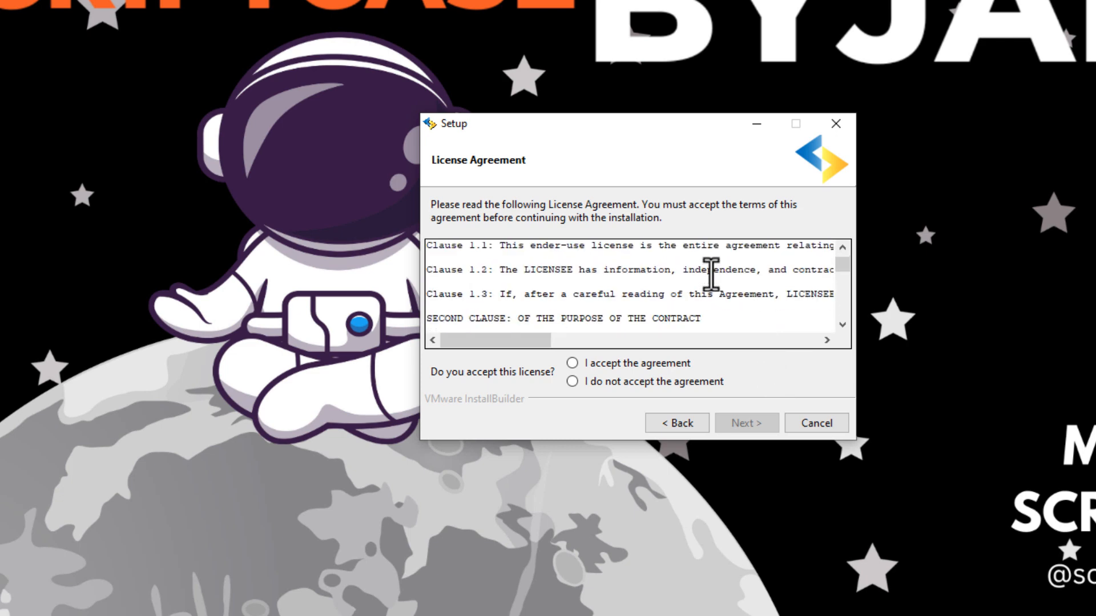
scroll(707, 273, down, 6)
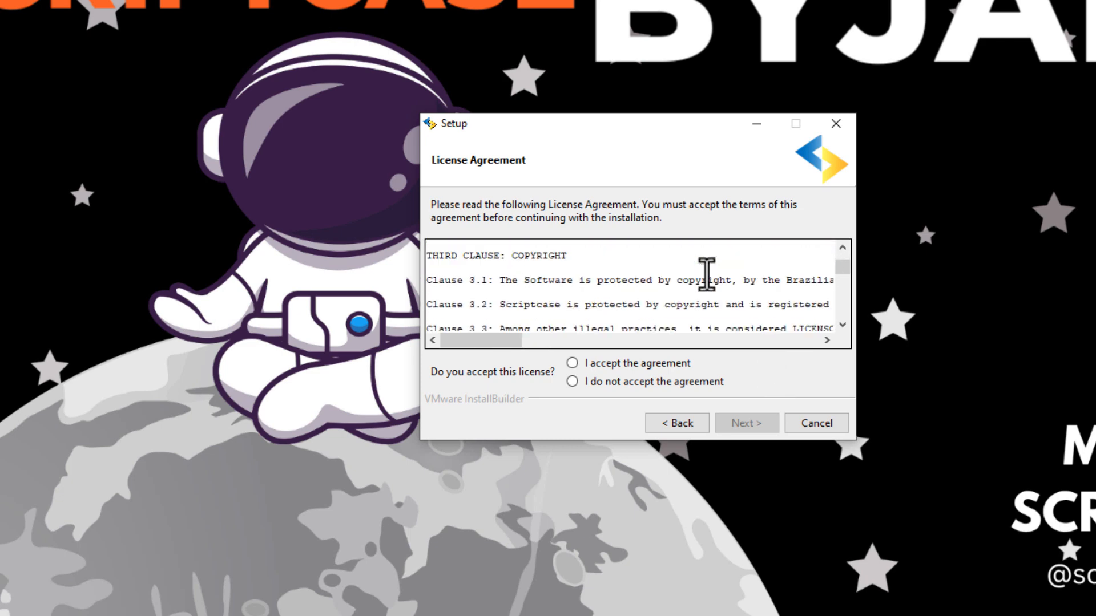
scroll(706, 275, down, 6)
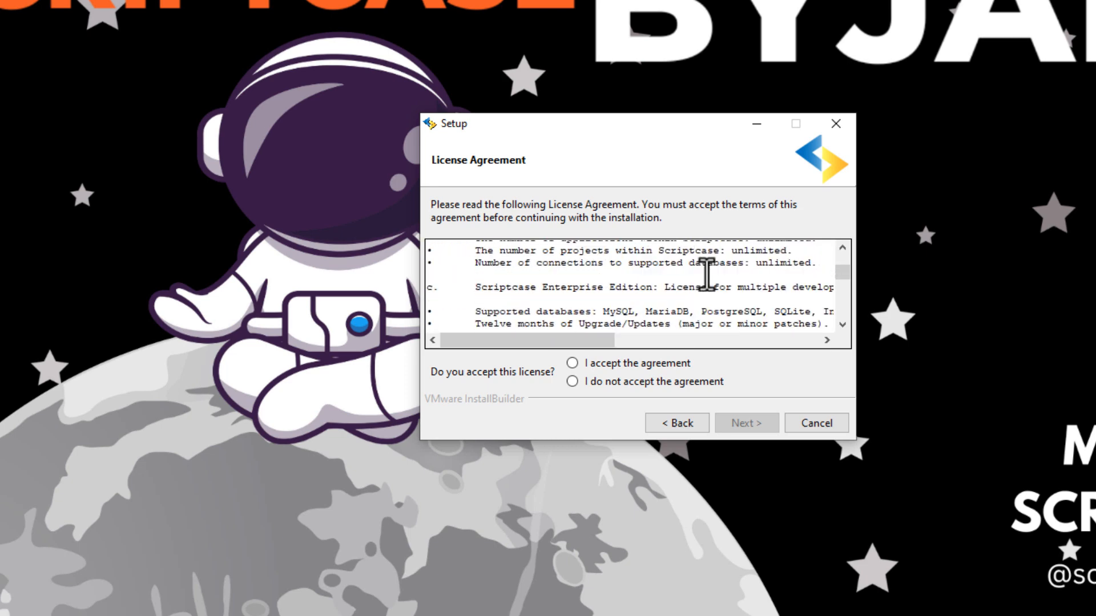
scroll(707, 275, up, 15)
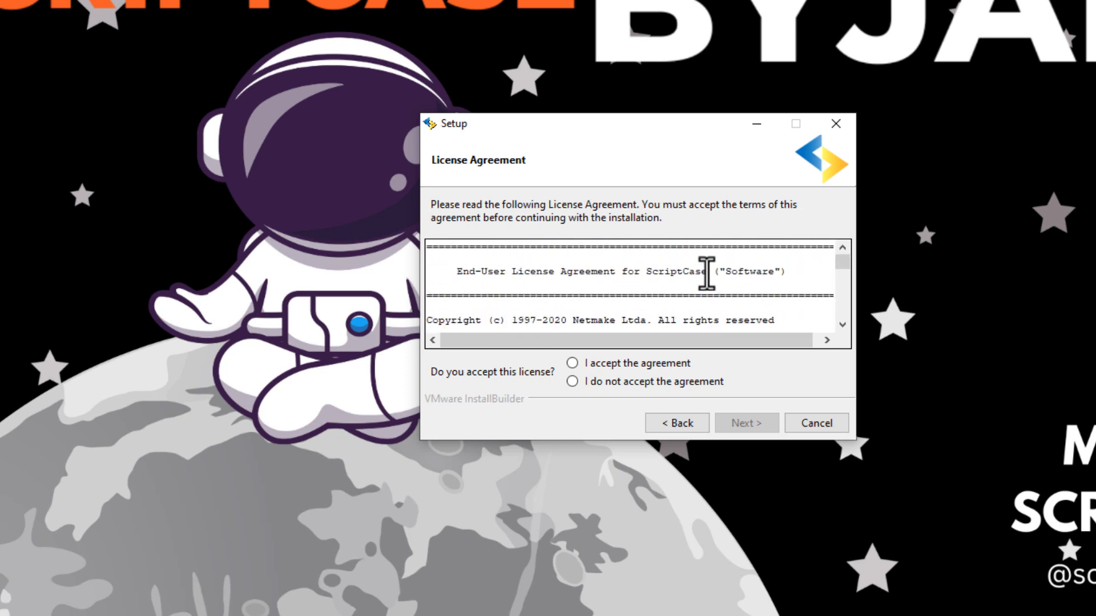
scroll(787, 294, down, 9)
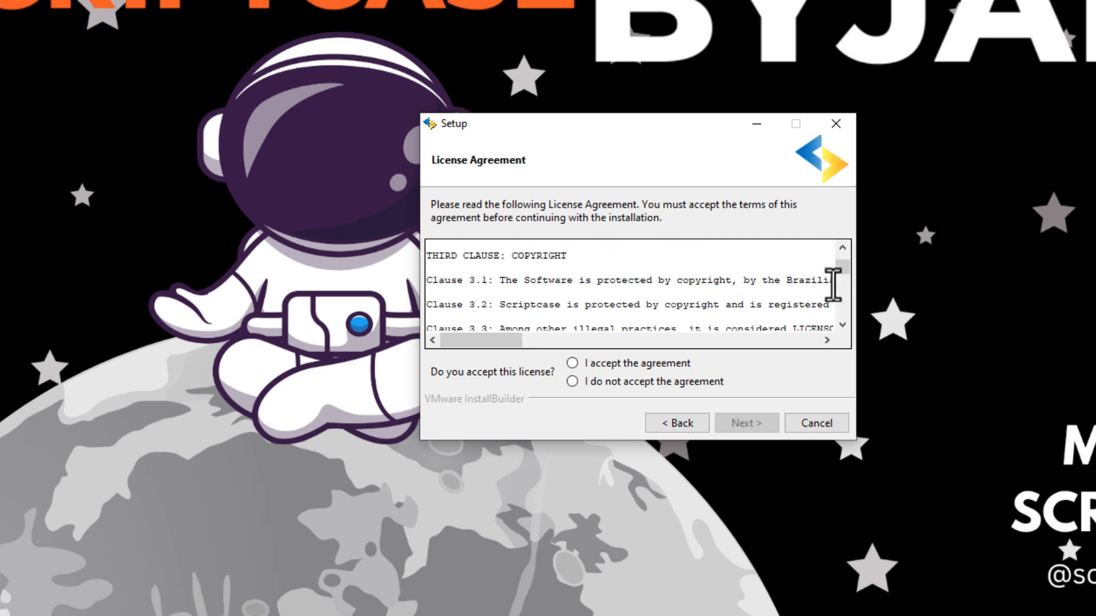
drag(842, 267, 840, 308)
drag(753, 312, 479, 280)
click(502, 288)
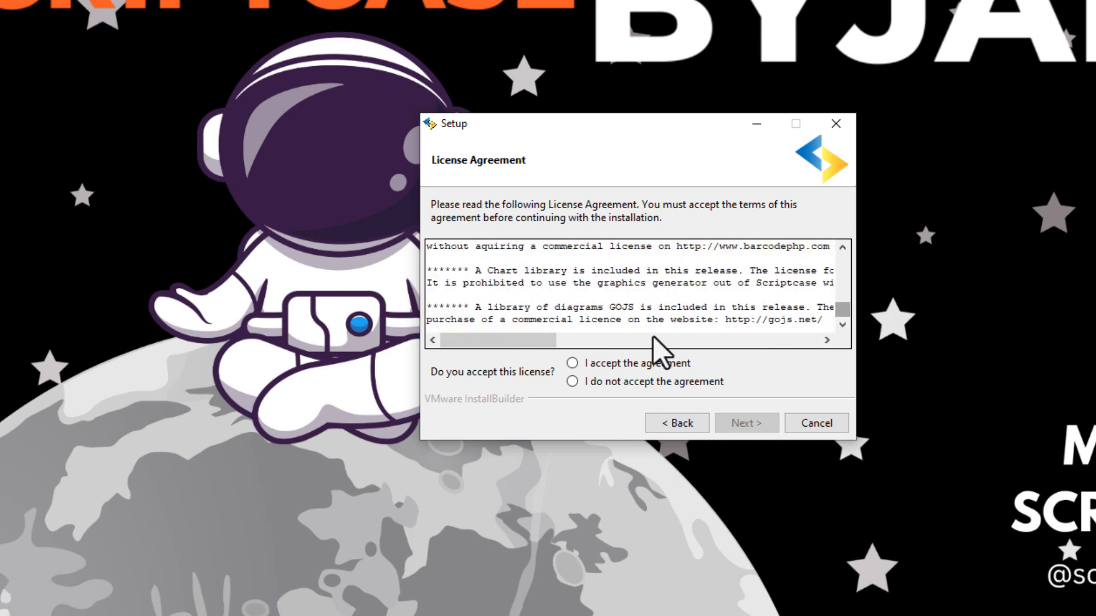
click(569, 366)
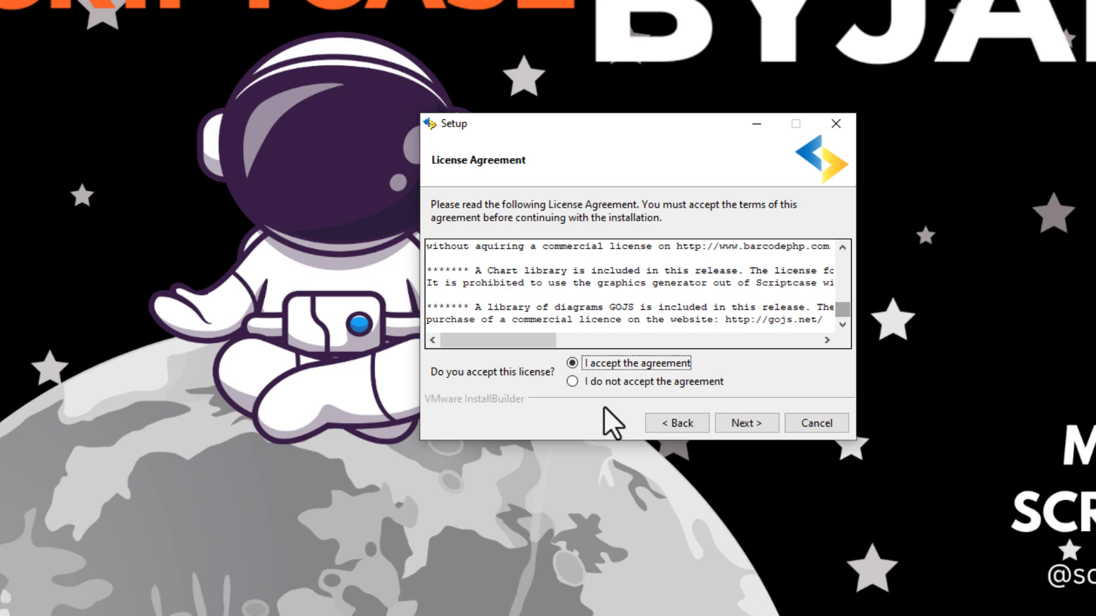
Change the installation folder from v9-php81 to v9-sample and continue
click(746, 427)
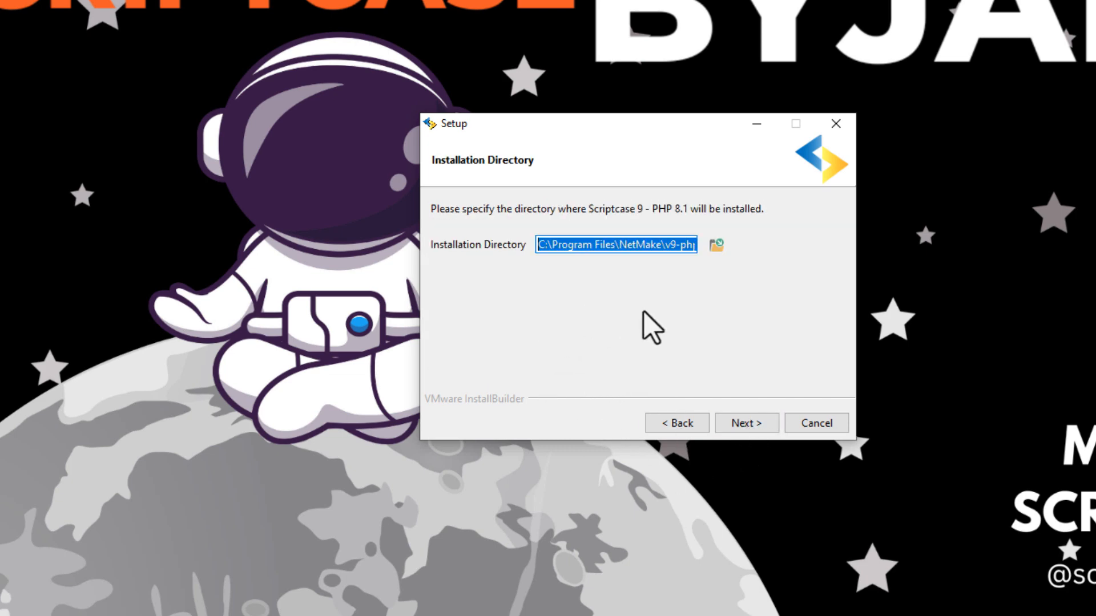
click(635, 248)
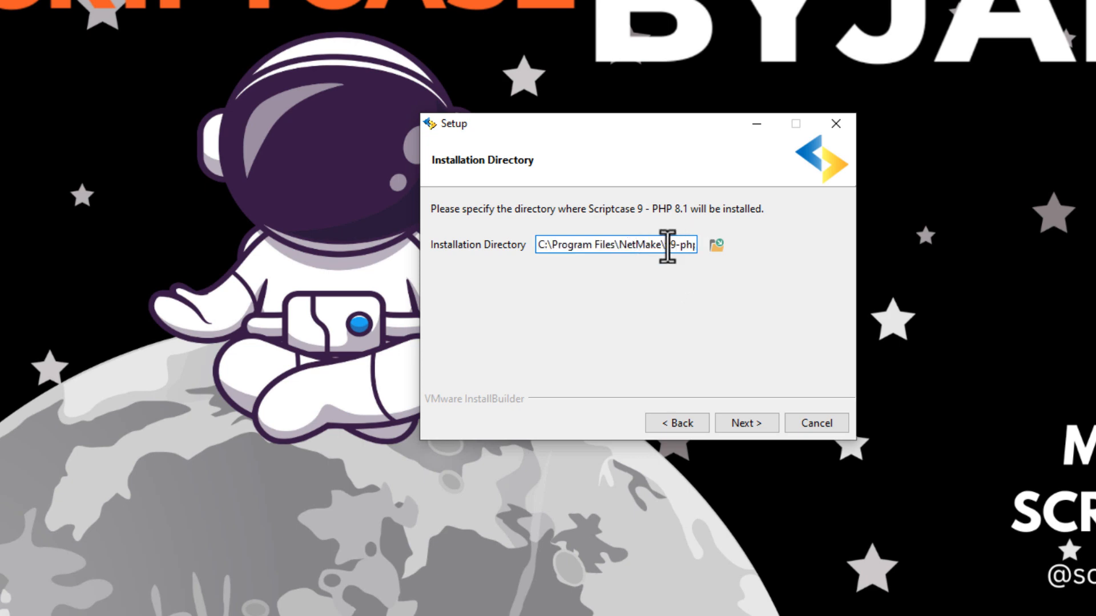
drag(665, 247, 717, 245)
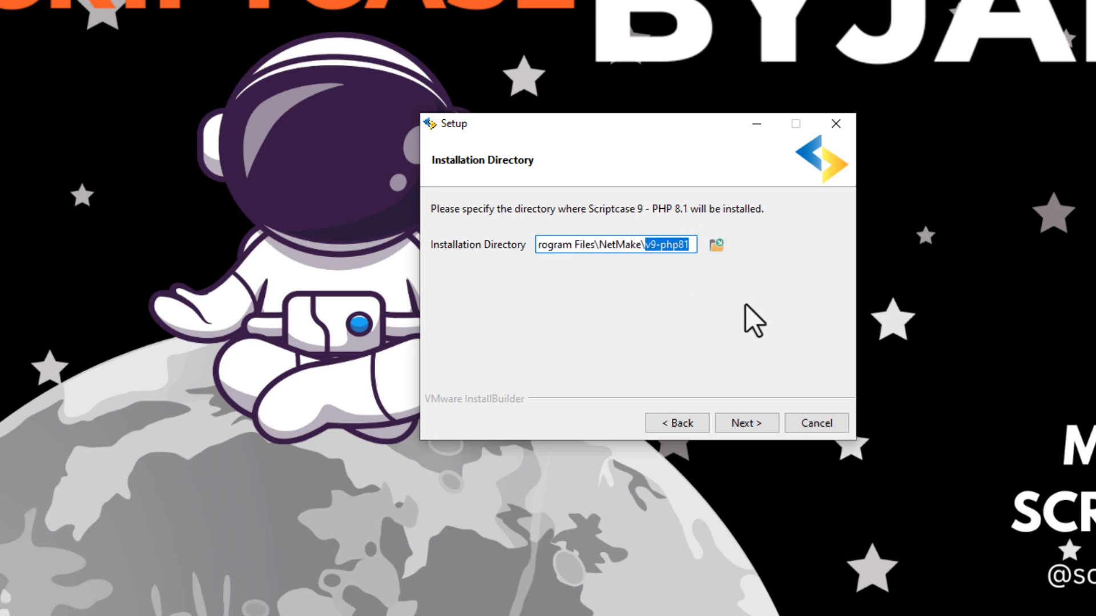
click(660, 245)
drag(645, 249, 510, 245)
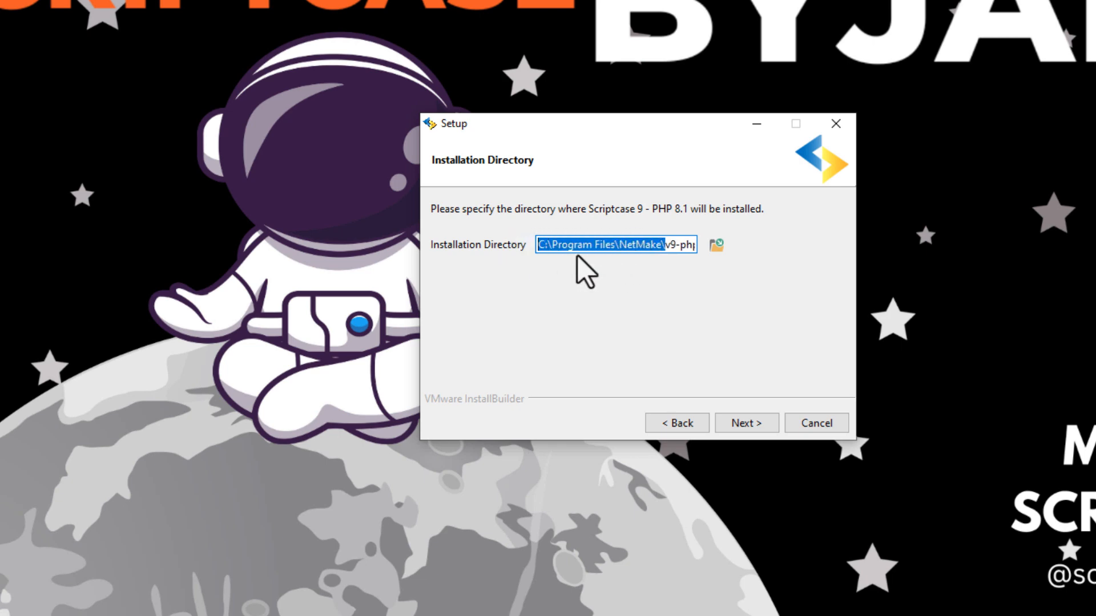
click(553, 249)
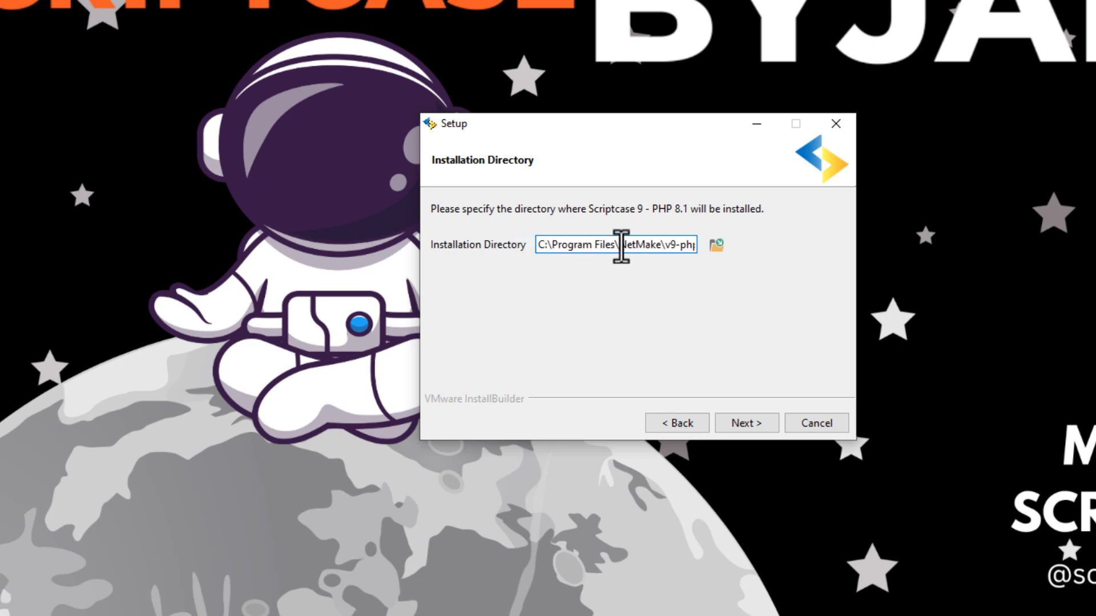
drag(621, 246, 728, 273)
click(663, 248)
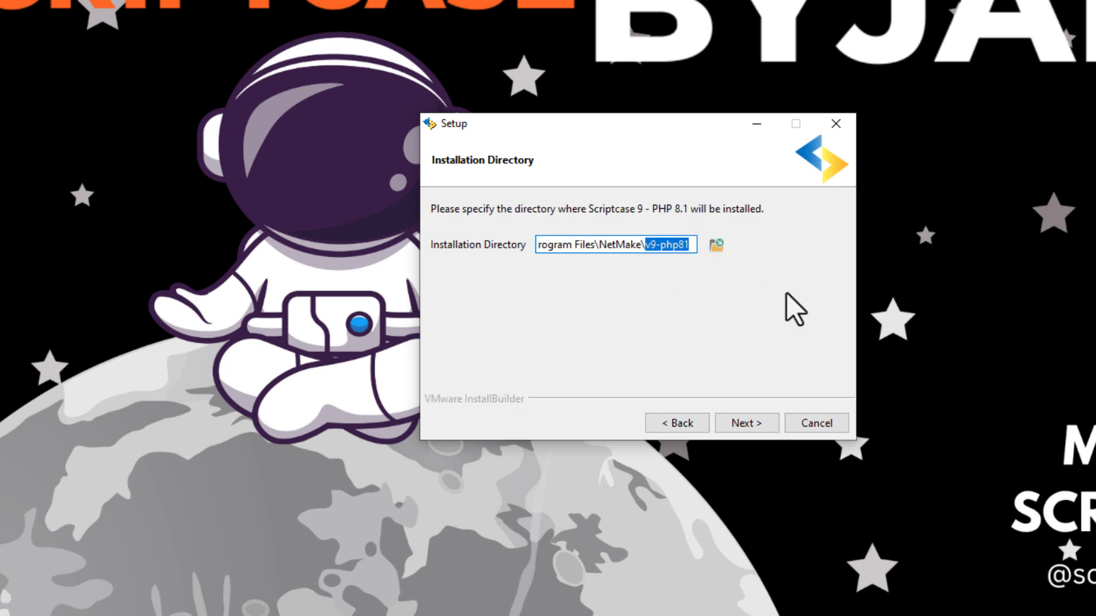
click(662, 246)
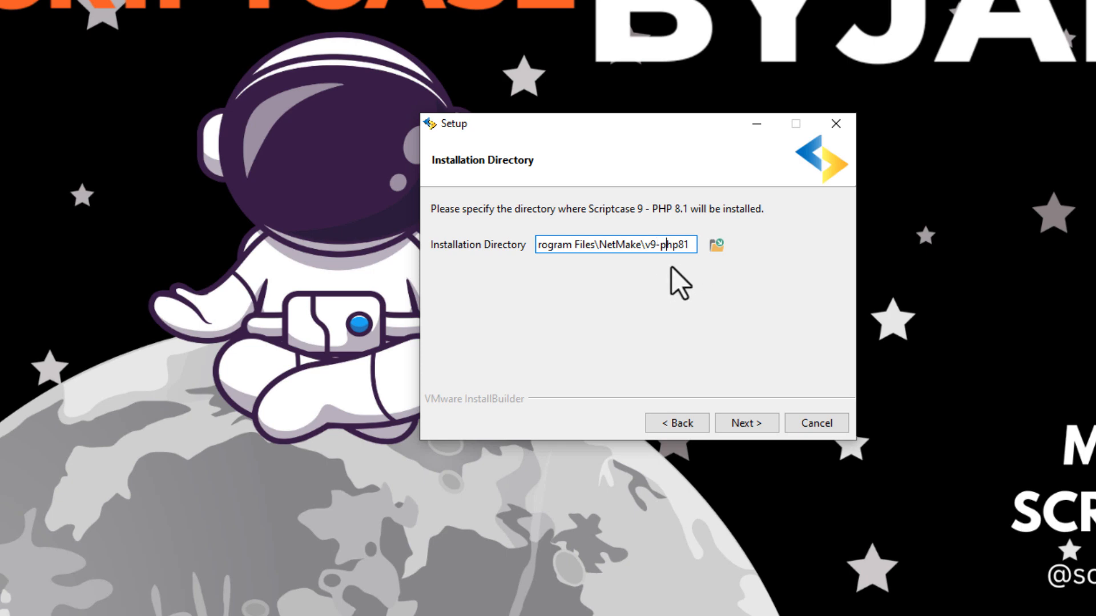
click(687, 246)
drag(648, 248, 693, 246)
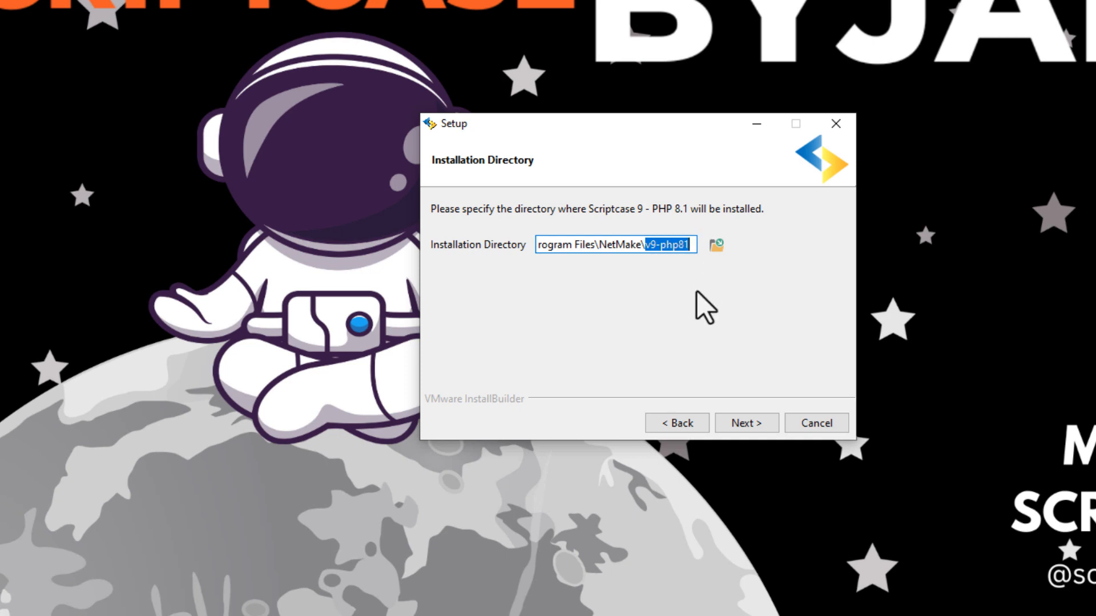
click(665, 251)
drag(660, 246, 692, 245)
text(sample)
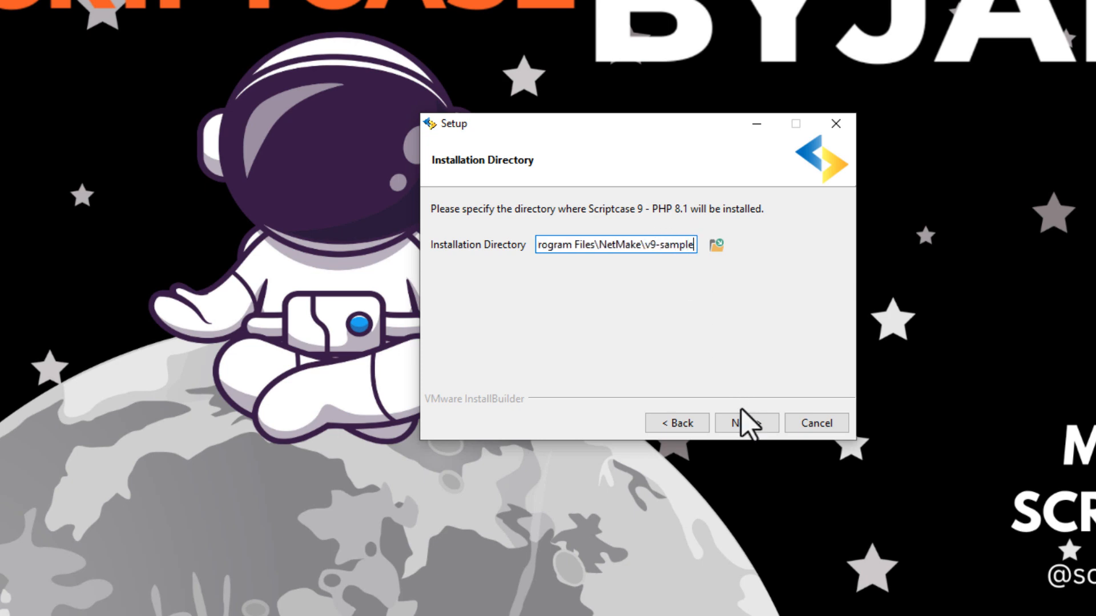
click(742, 422)
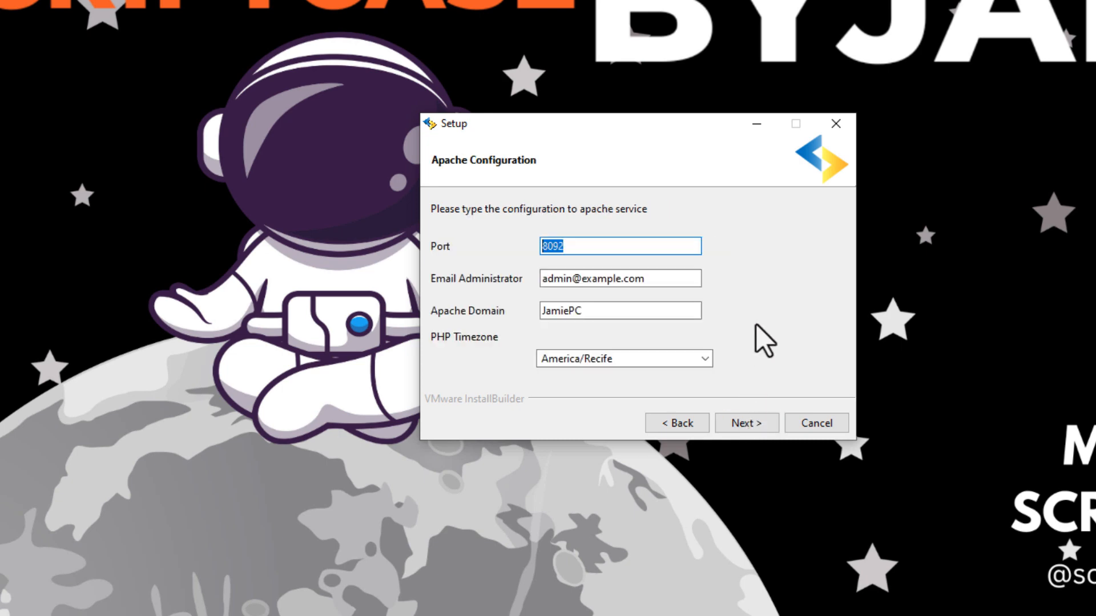
Keep port 8092 and the Apache domain, replacing the administrator e-mail with a new address
click(591, 246)
drag(574, 248, 521, 244)
click(575, 251)
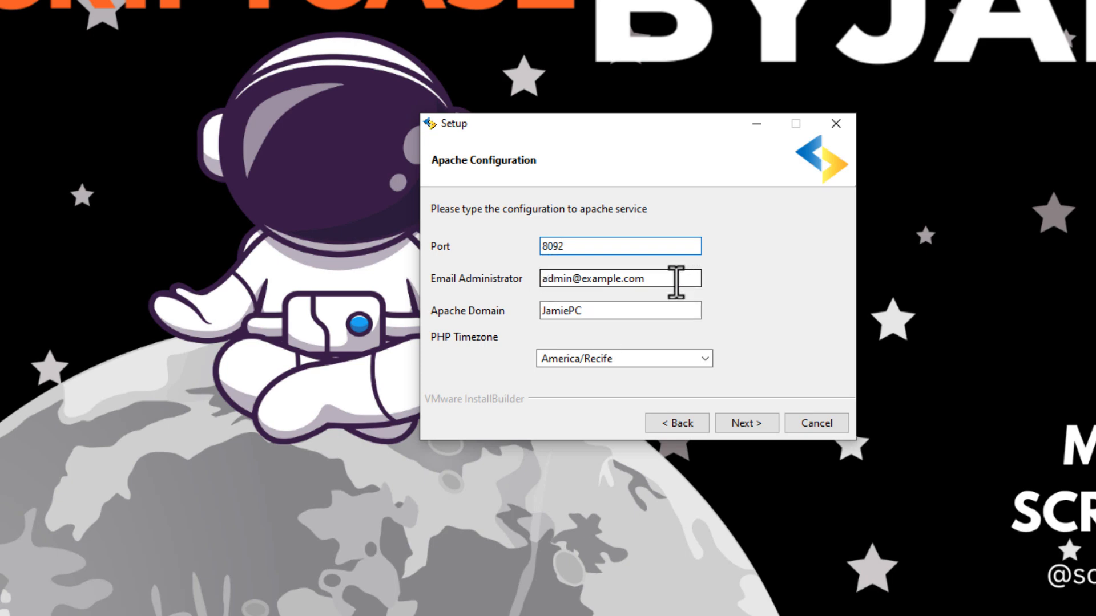
drag(675, 281, 506, 279)
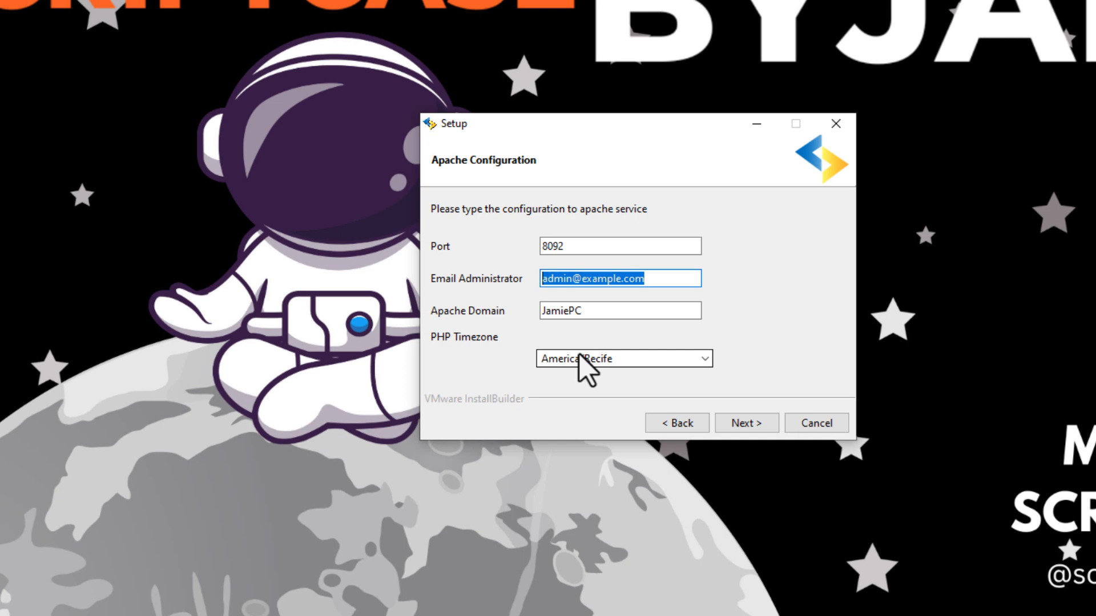
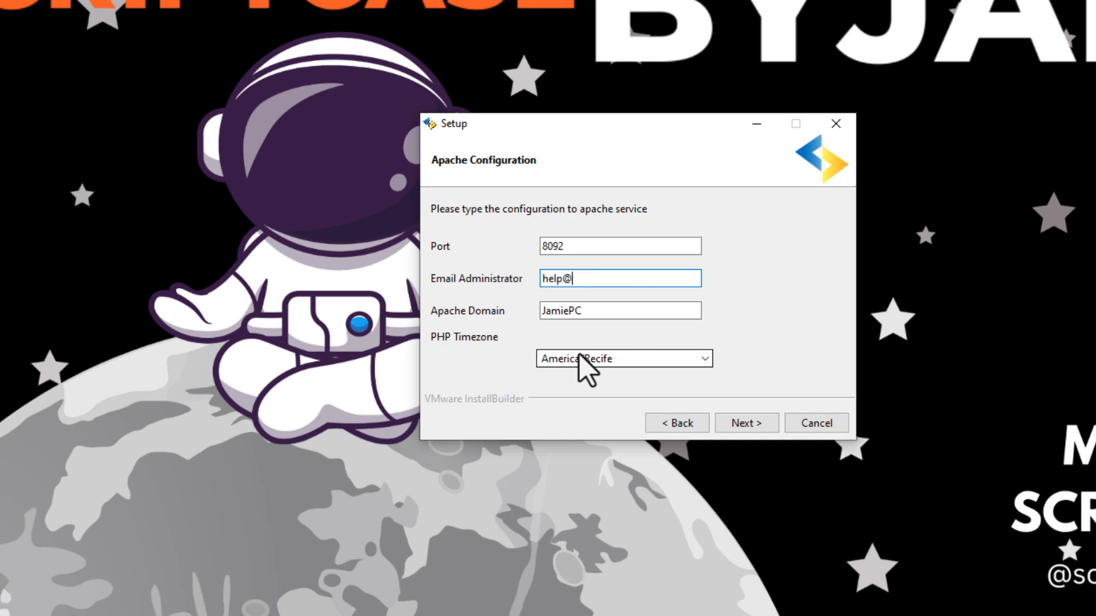
click(608, 311)
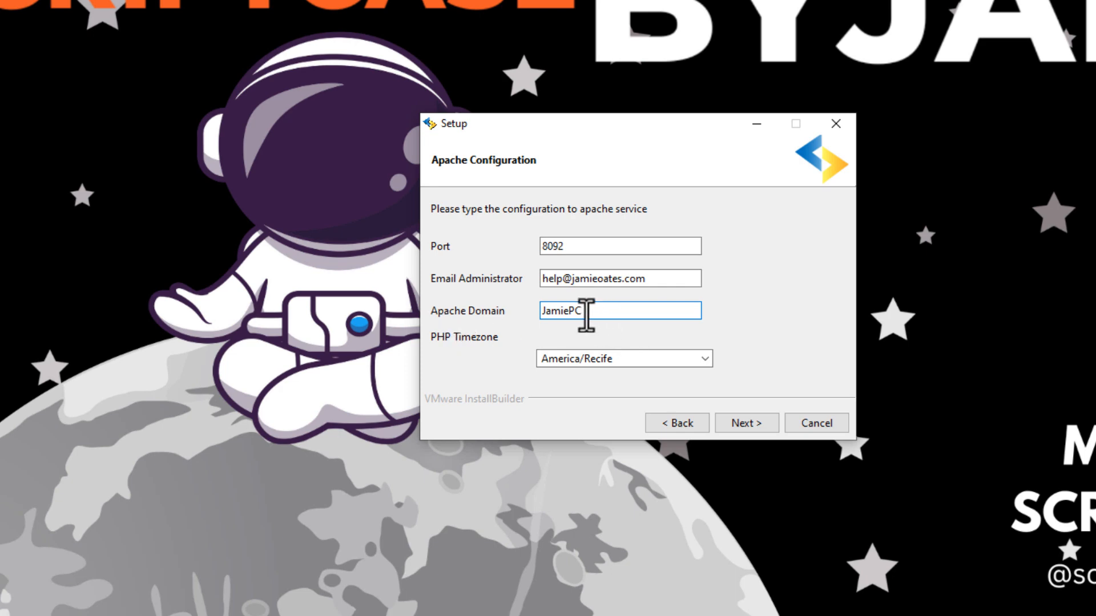
drag(587, 312, 543, 311)
click(593, 312)
Set the PHP timezone to Europe/Lisbon and proceed to Ready to Install
click(630, 360)
scroll(632, 439, down, 20)
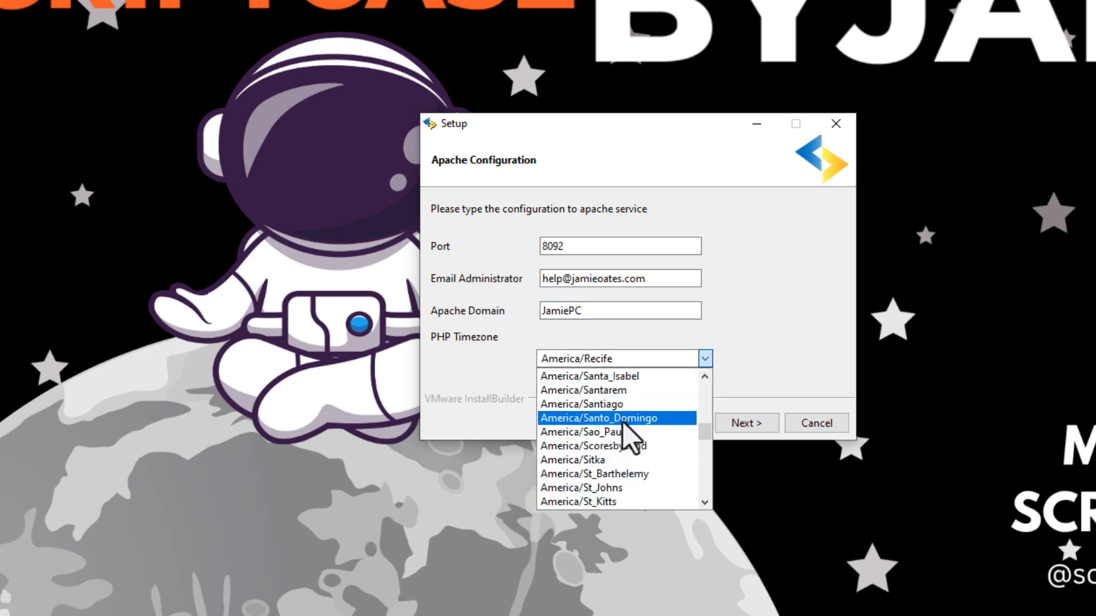
scroll(630, 445, down, 20)
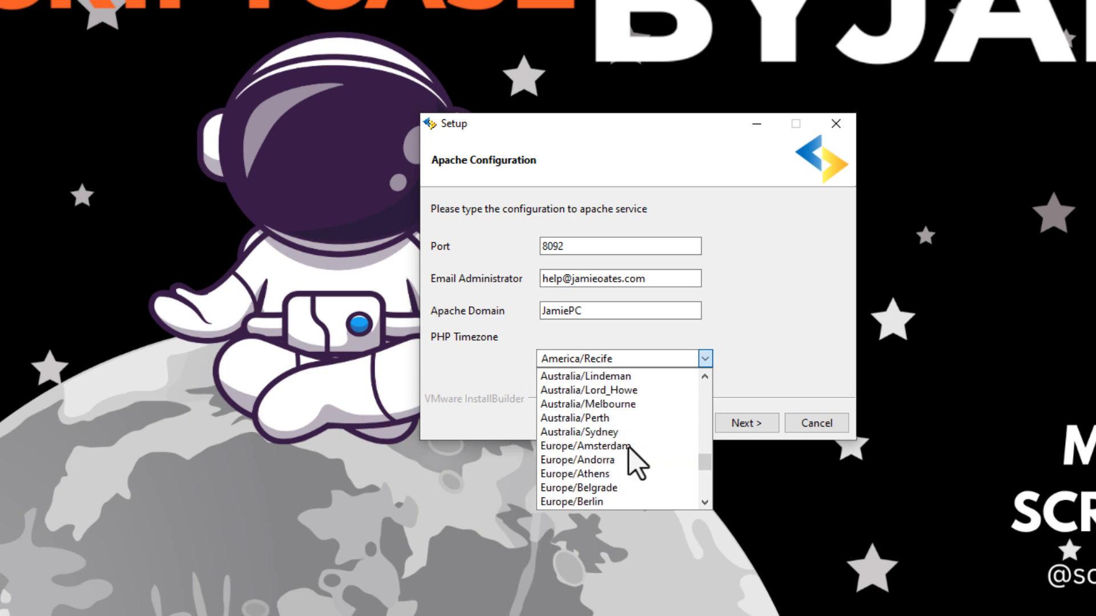
scroll(629, 447, down, 7)
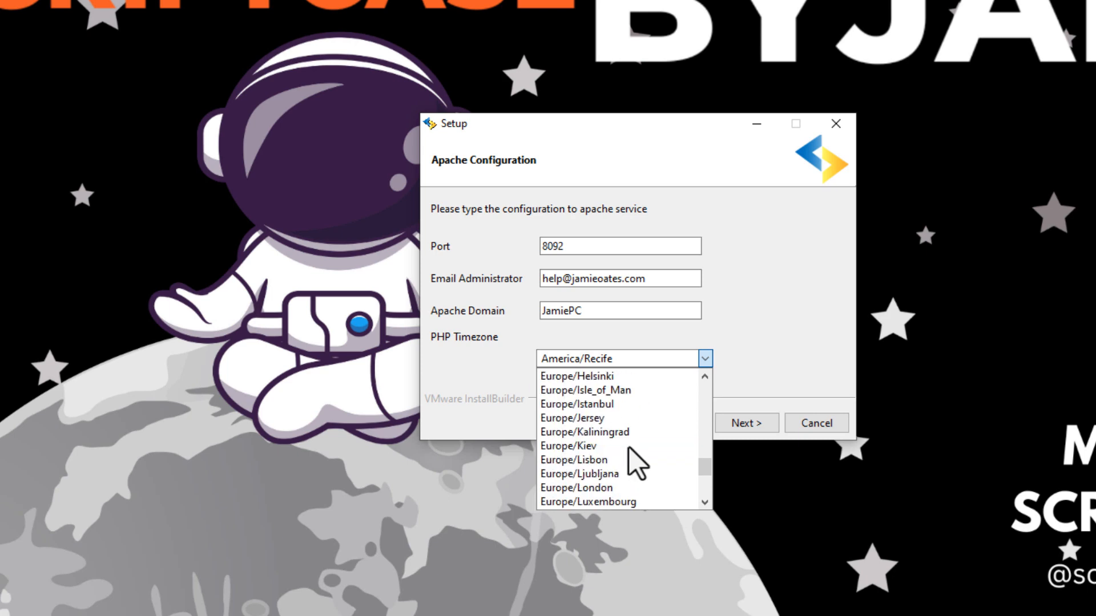
scroll(629, 447, down, 1)
click(603, 407)
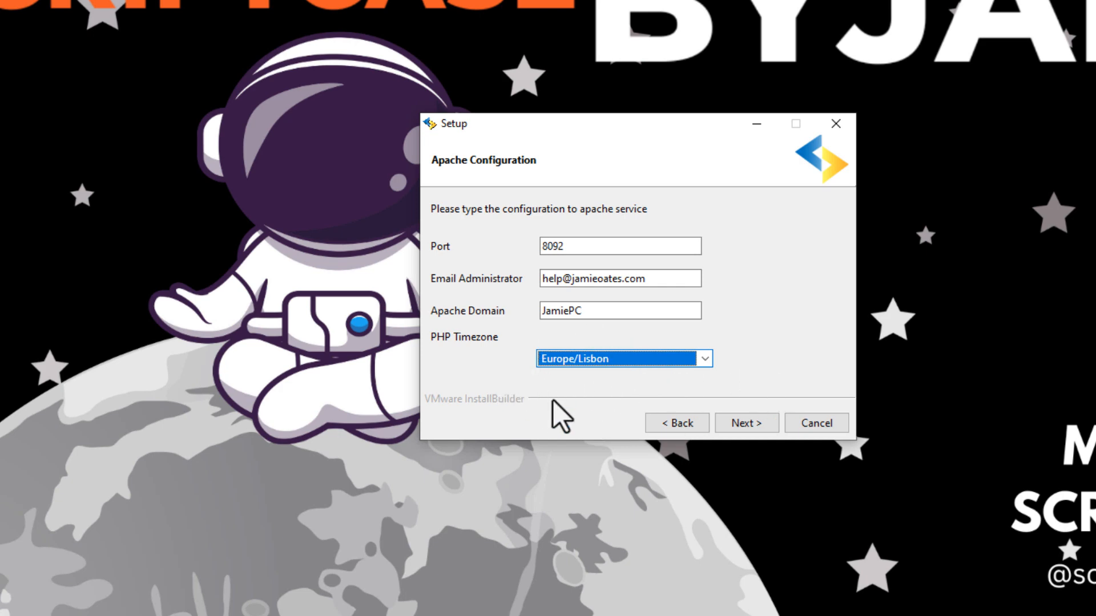
click(752, 425)
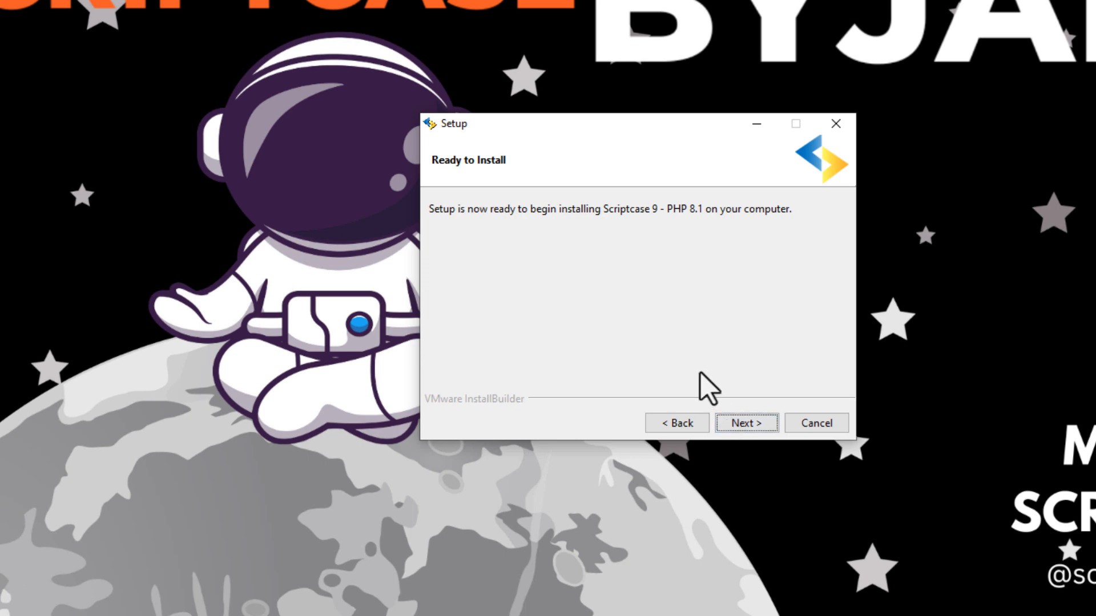
Start the Scriptcase installation and place the Setup window top-right with Task Manager beside it
click(741, 425)
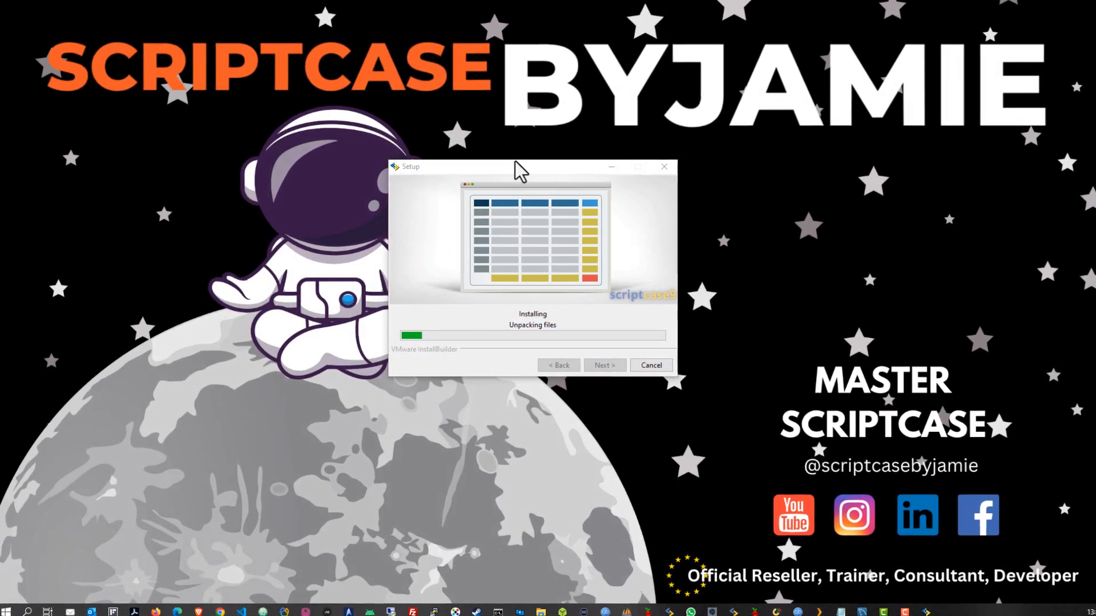
drag(519, 170, 904, 24)
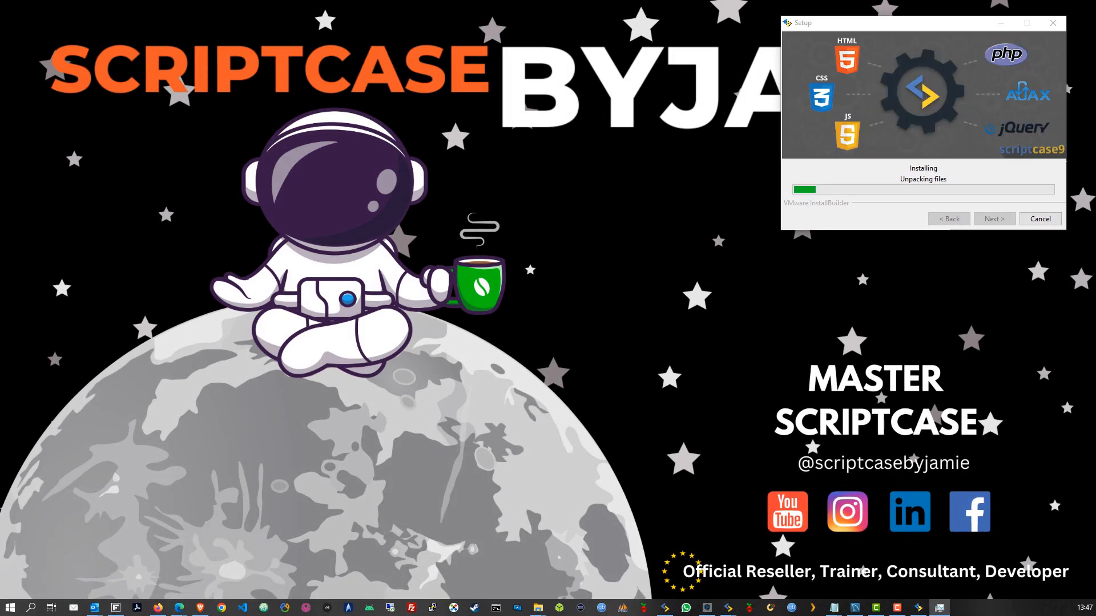
drag(3, 102, 383, 41)
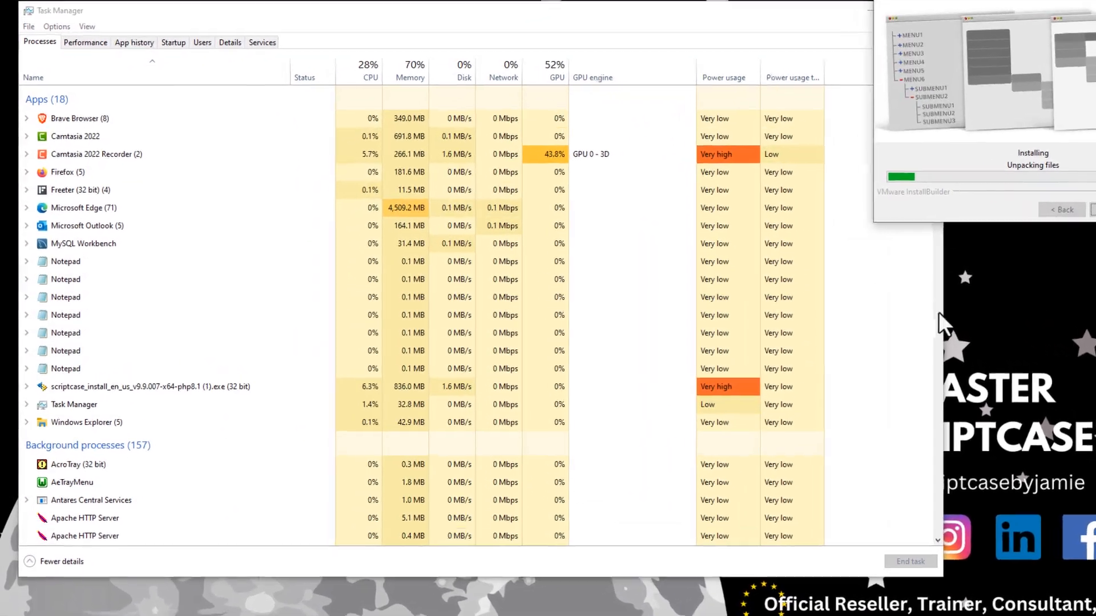
Expand the Apache HTTP Server background processes to reveal wampapache64, ApacheScriptcase9php73, ApacheScriptcase9php81 and ApacheScriptcase81
drag(938, 314, 863, 304)
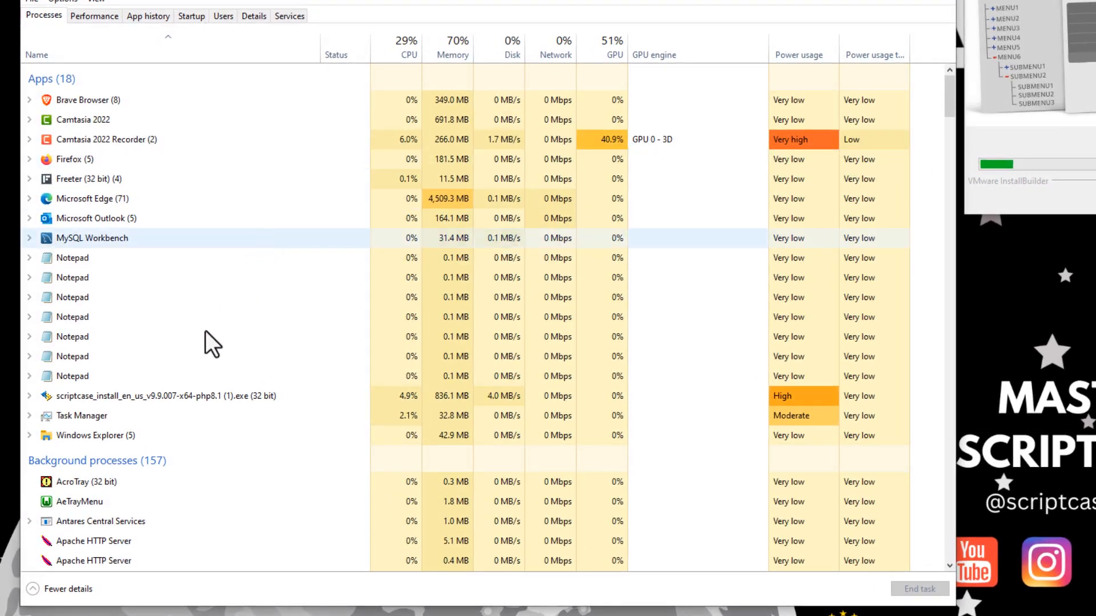
scroll(206, 368, down, 5)
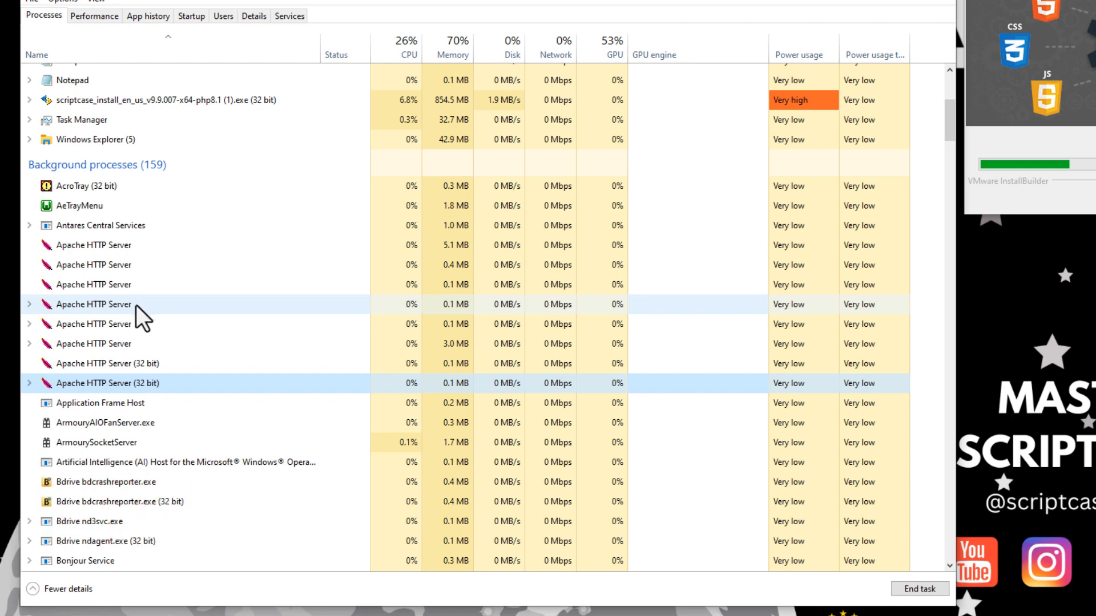
click(29, 304)
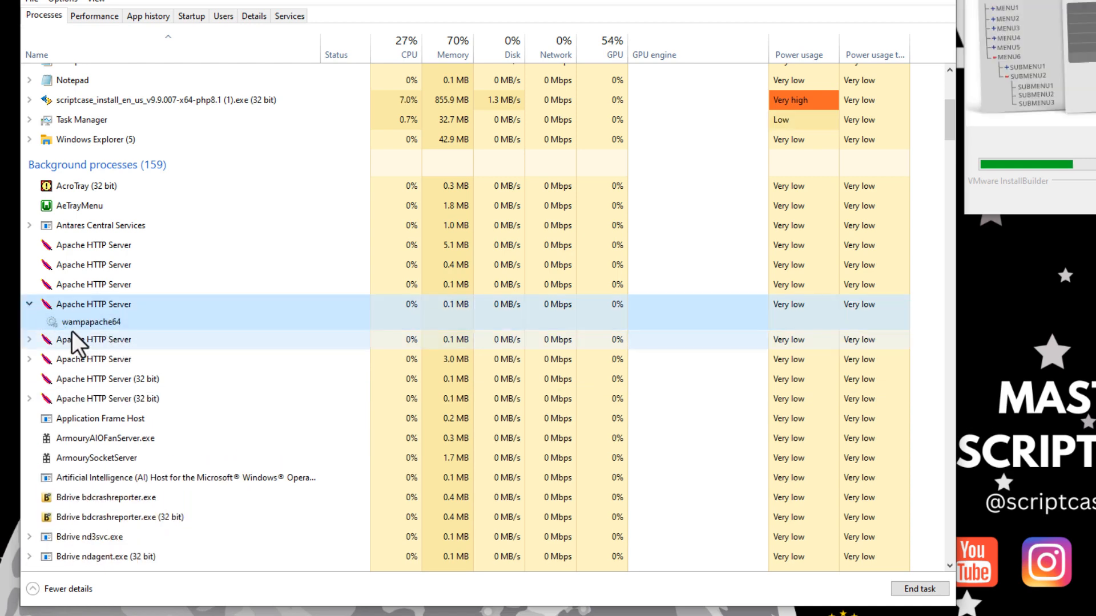
click(72, 326)
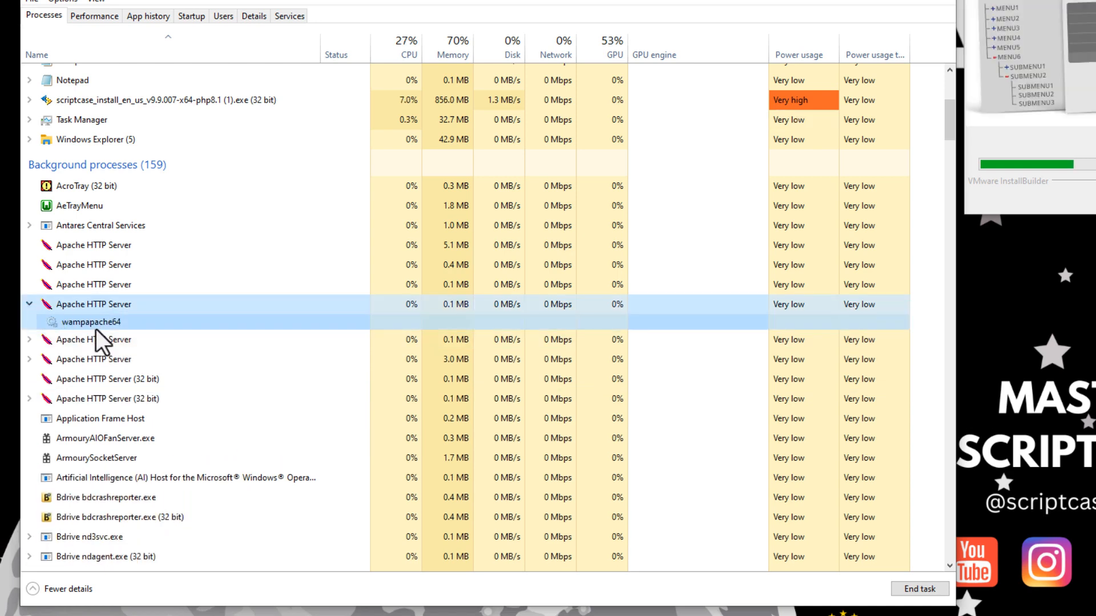
click(29, 341)
click(74, 358)
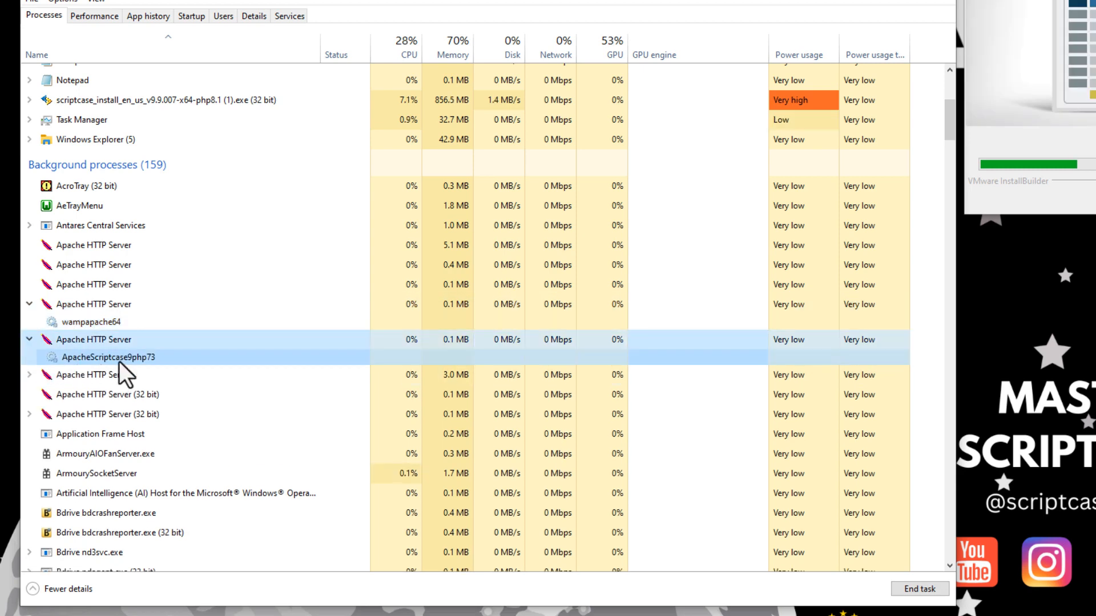
click(29, 375)
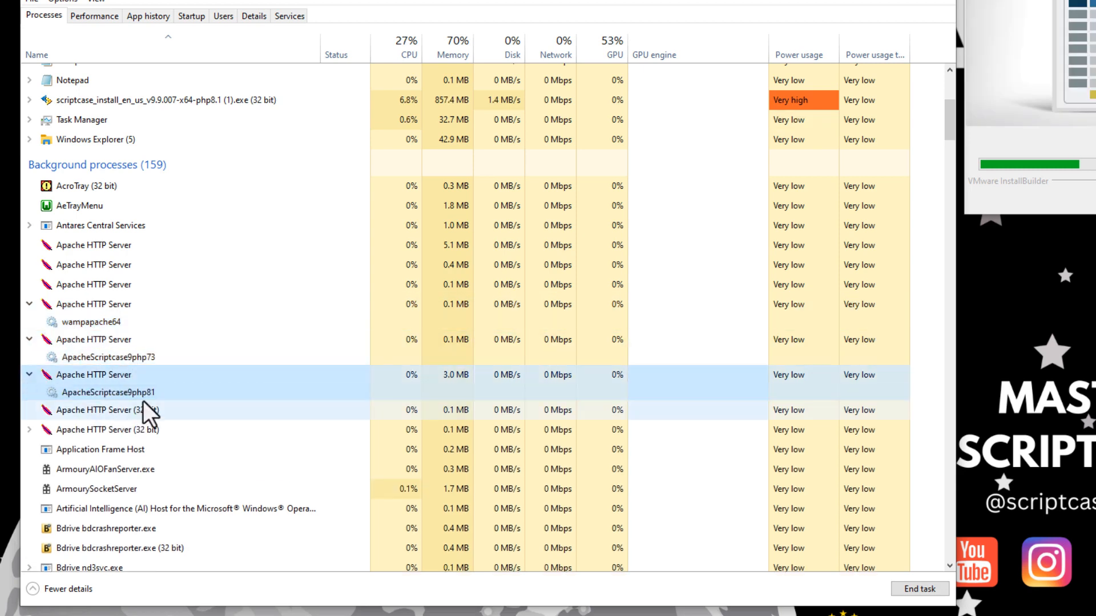
click(114, 394)
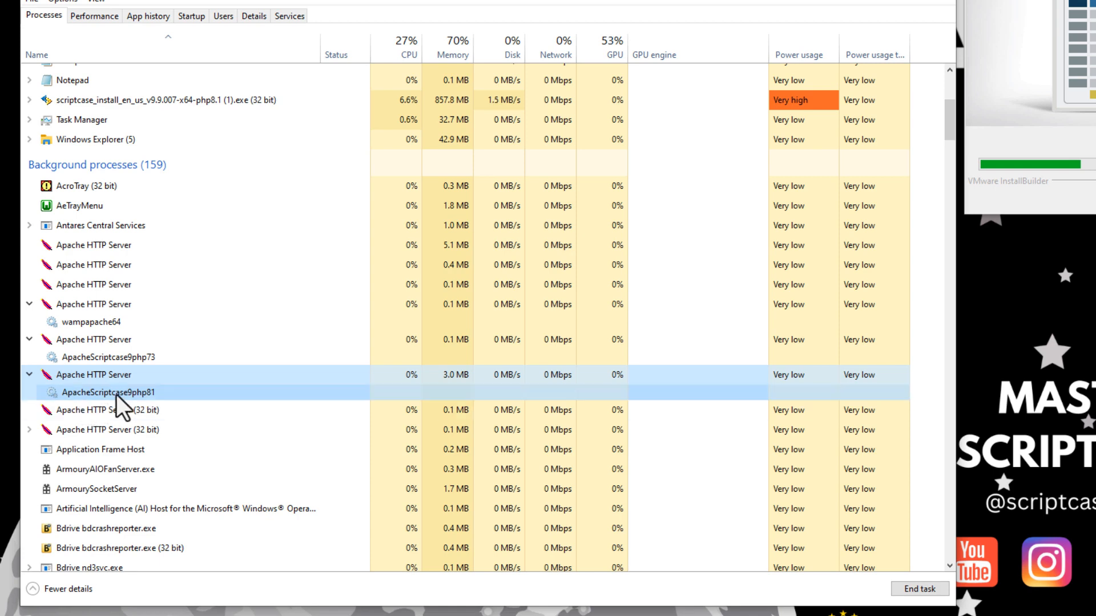
click(30, 430)
click(104, 450)
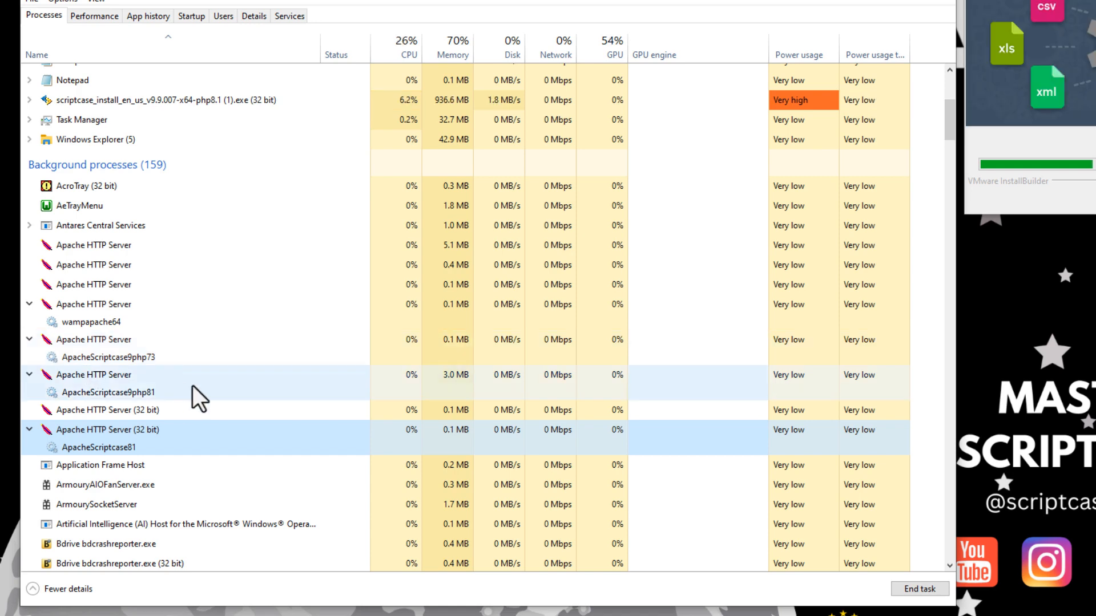
Check the ApacheScriptcase9php73, 9php81 and 81 services, then close Task Manager and recentre Setup
click(96, 356)
click(95, 391)
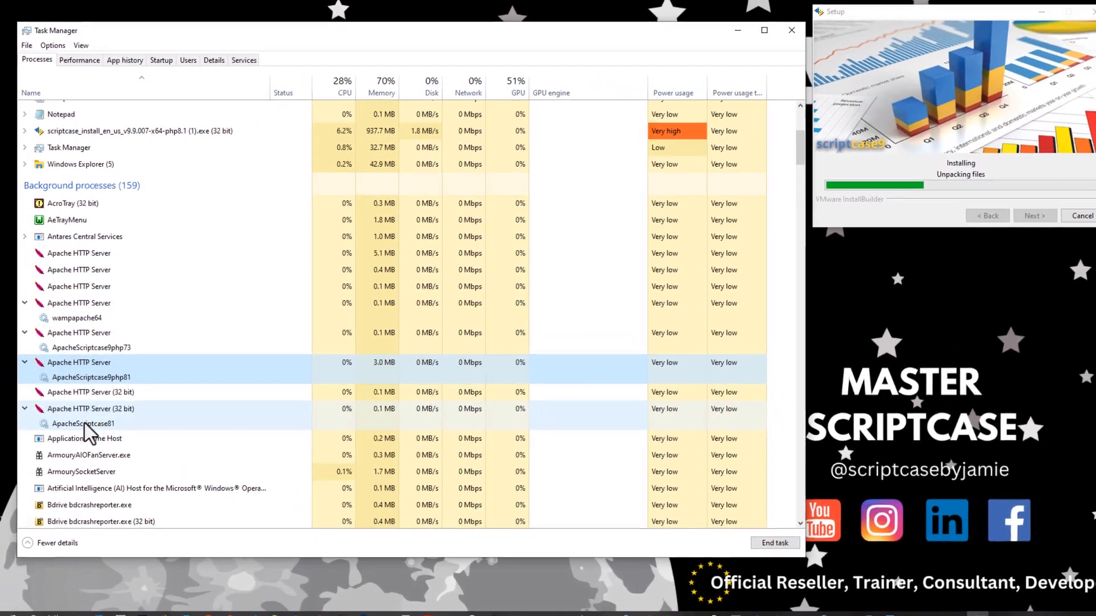
click(114, 416)
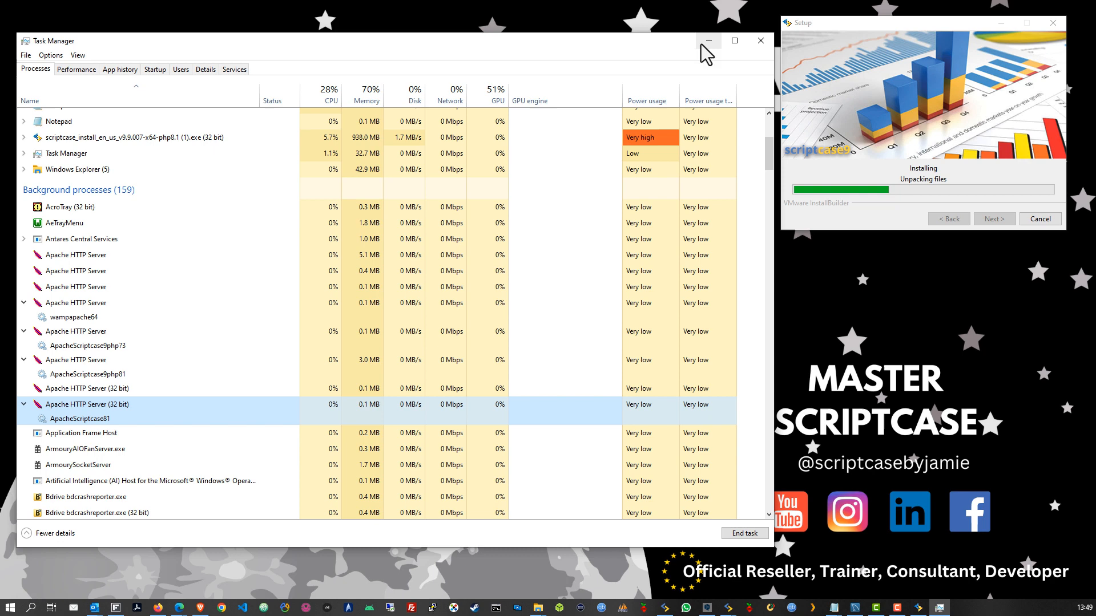
click(761, 40)
drag(900, 25, 500, 177)
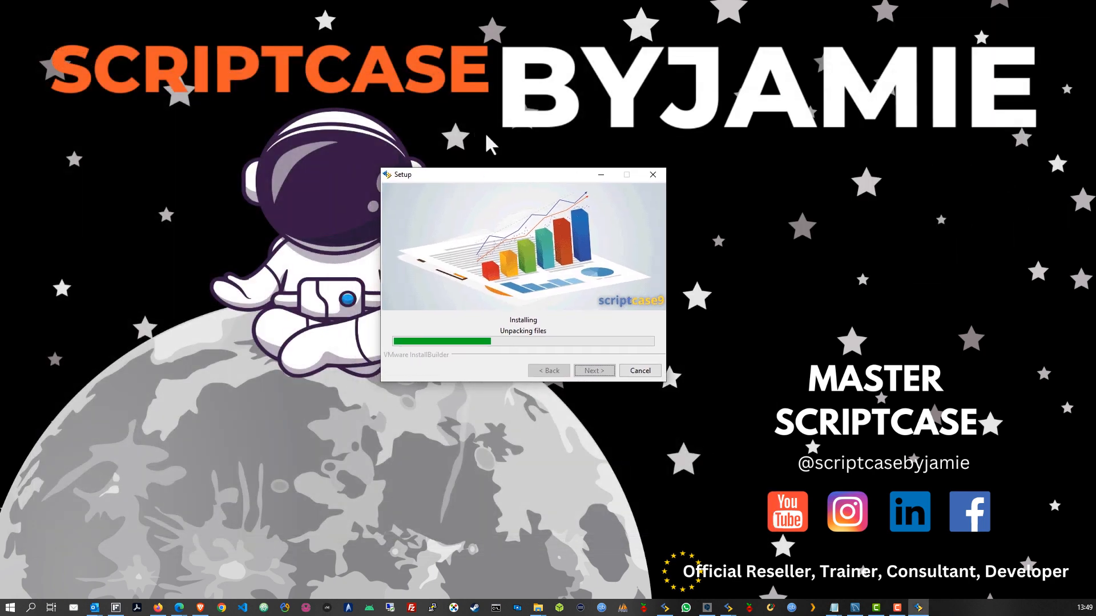
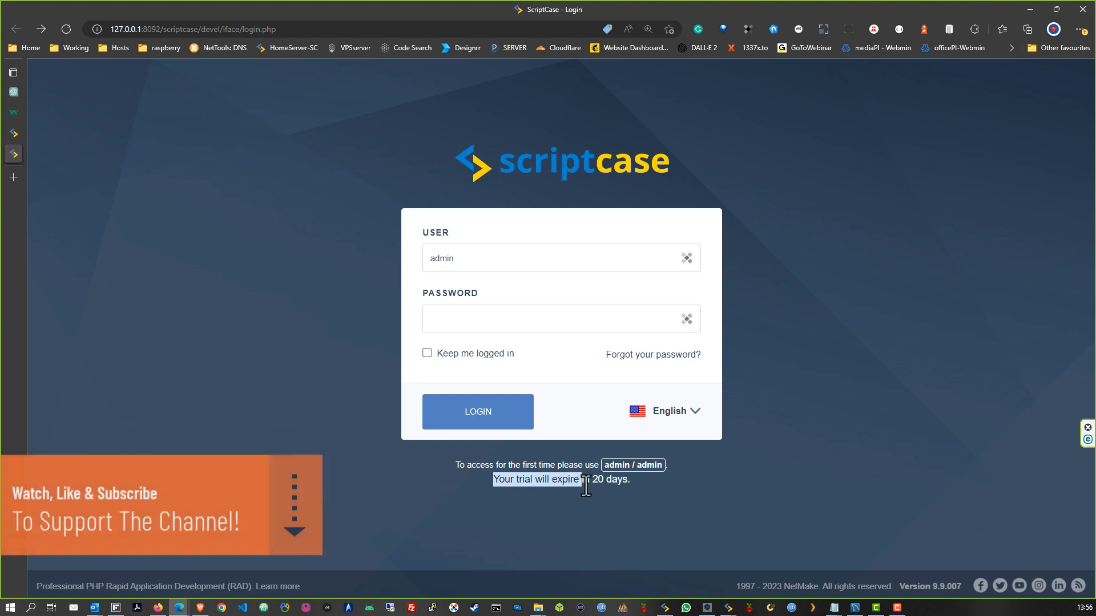
Enter the admin account's password beside the admin user name and submit the Scriptcase login
click(678, 489)
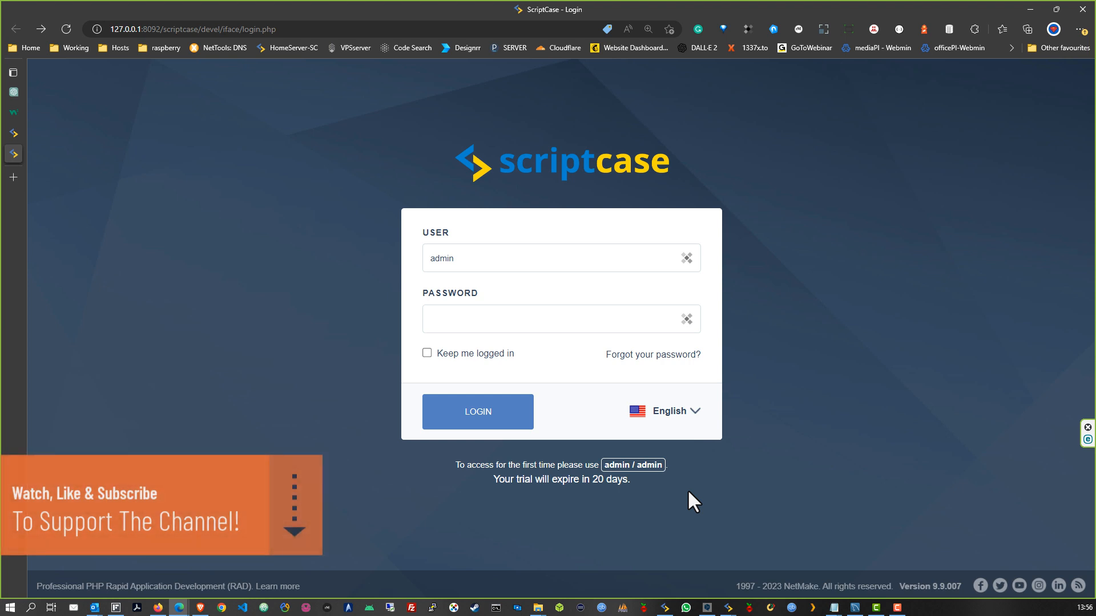
click(549, 320)
text(admin)
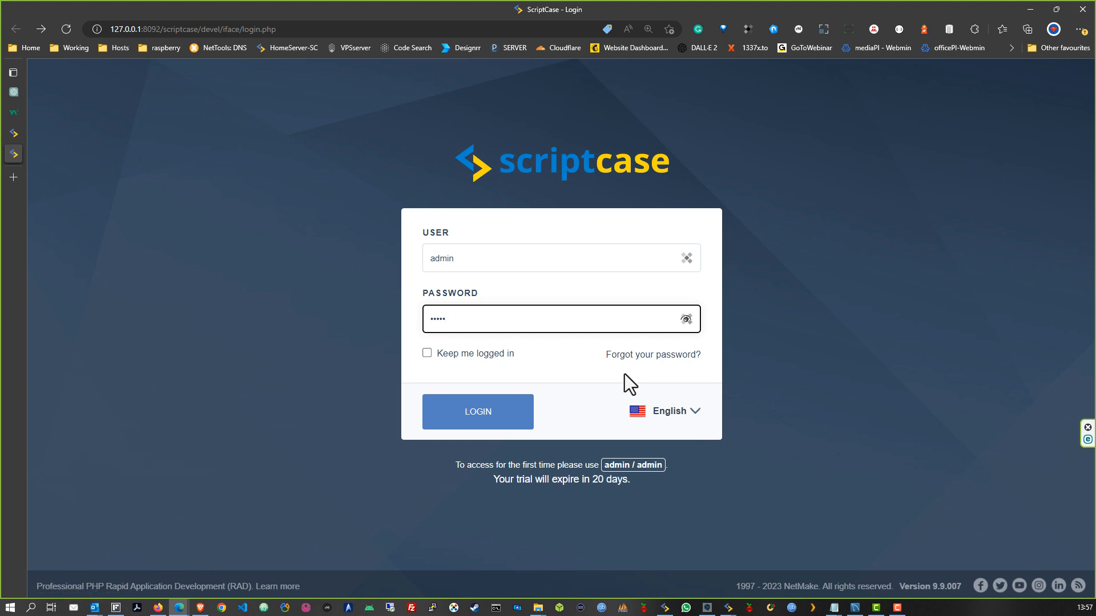
click(469, 264)
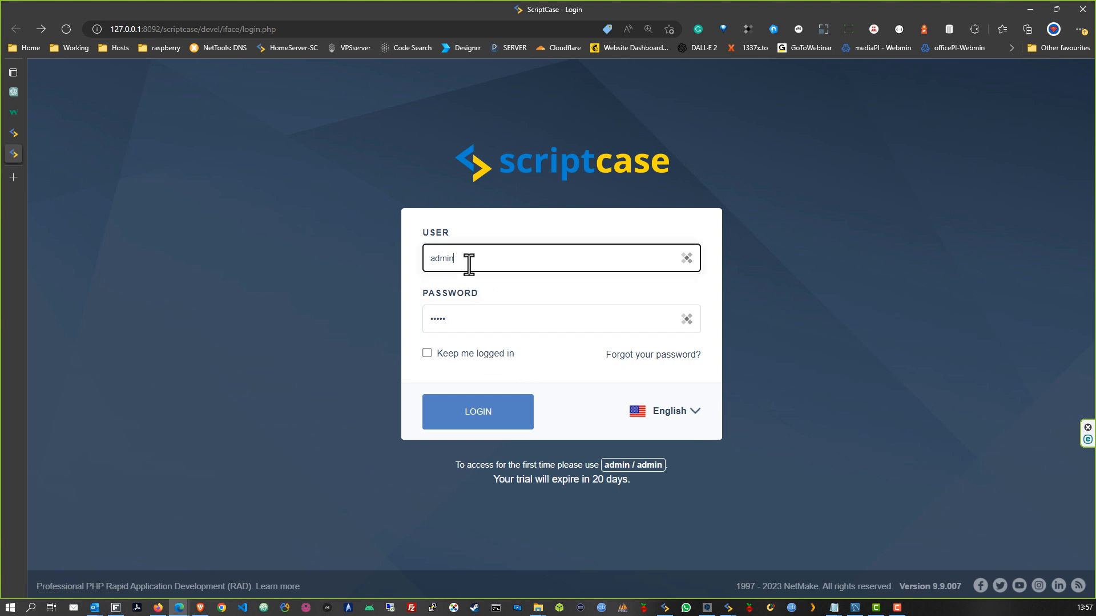
click(481, 315)
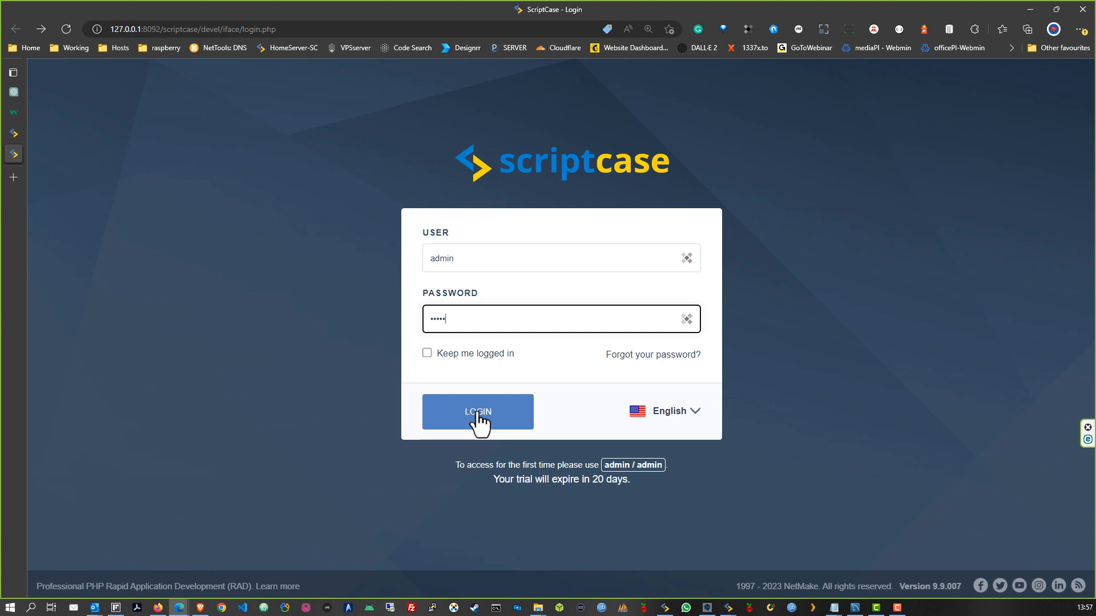
click(467, 254)
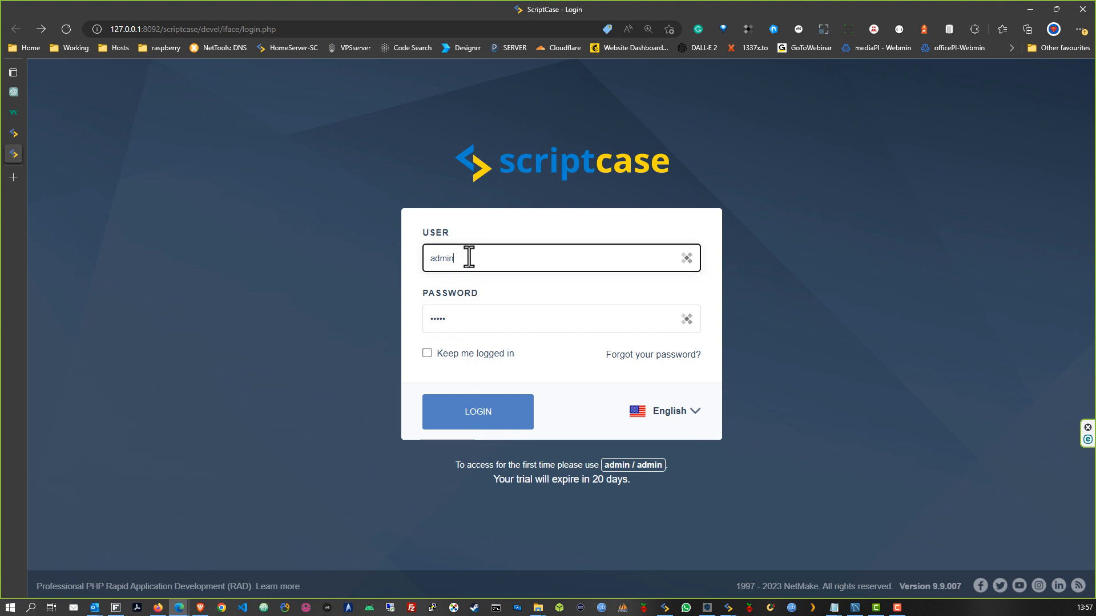
click(483, 318)
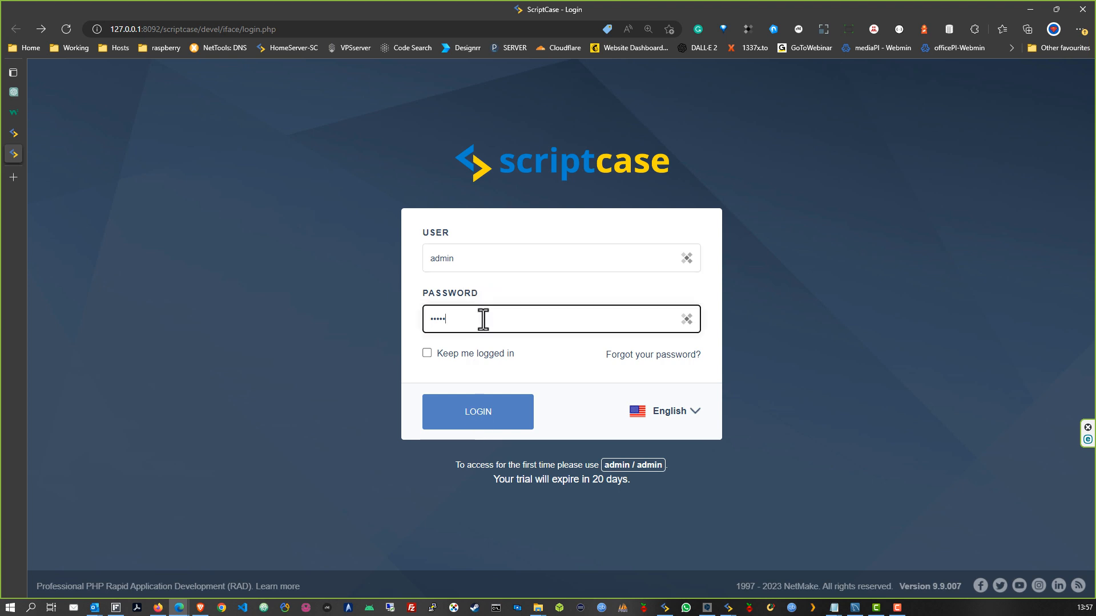
click(474, 416)
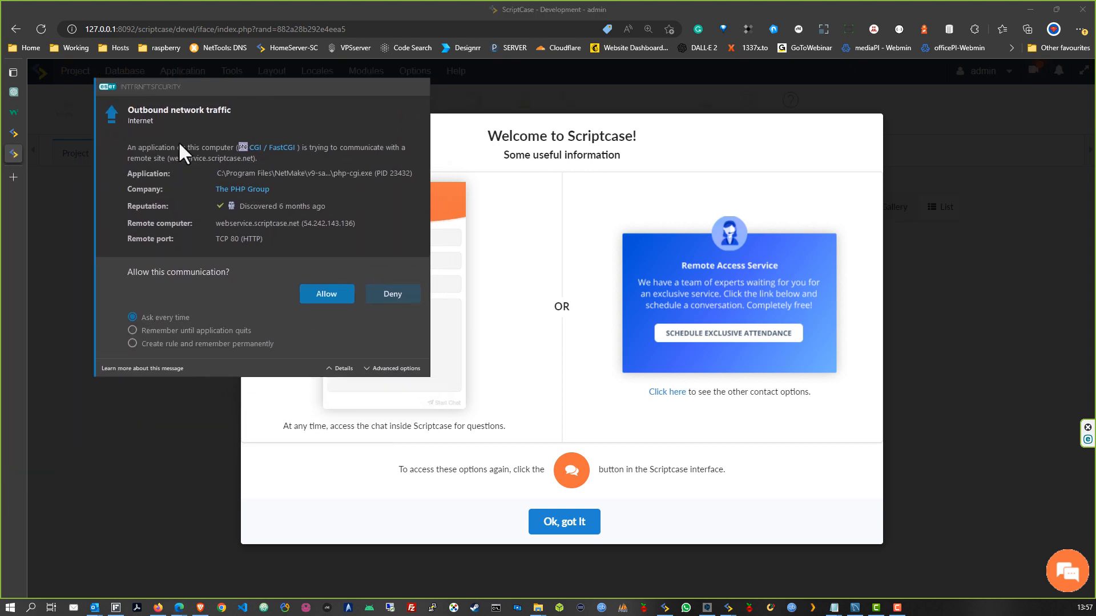
Permanently allow Scriptcase through the ESET firewall, collapse the support chat, and dismiss the welcome tips
click(165, 343)
click(328, 293)
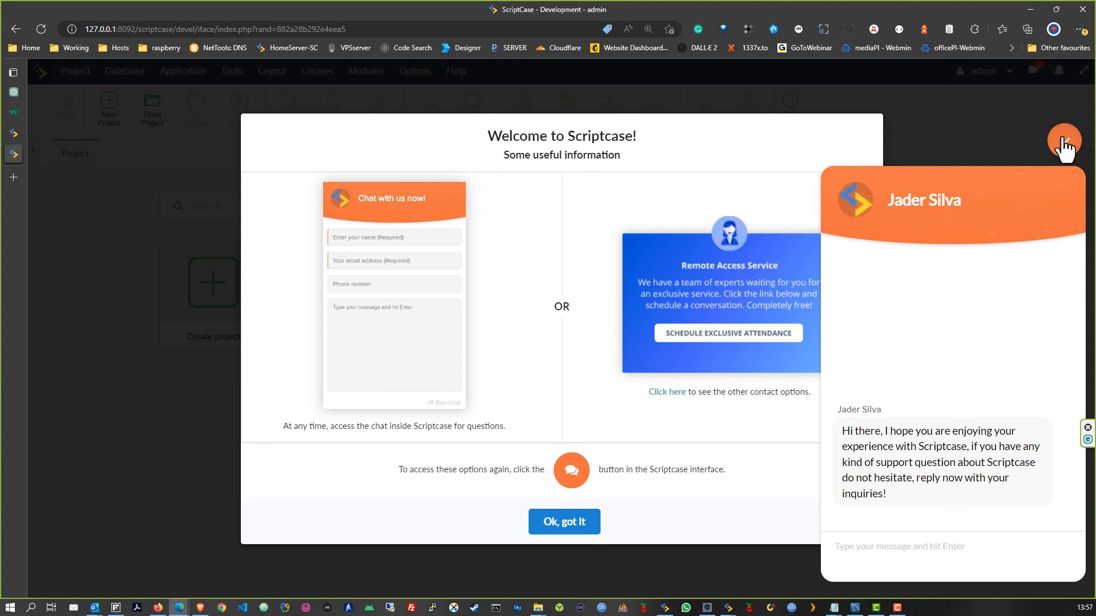
click(877, 558)
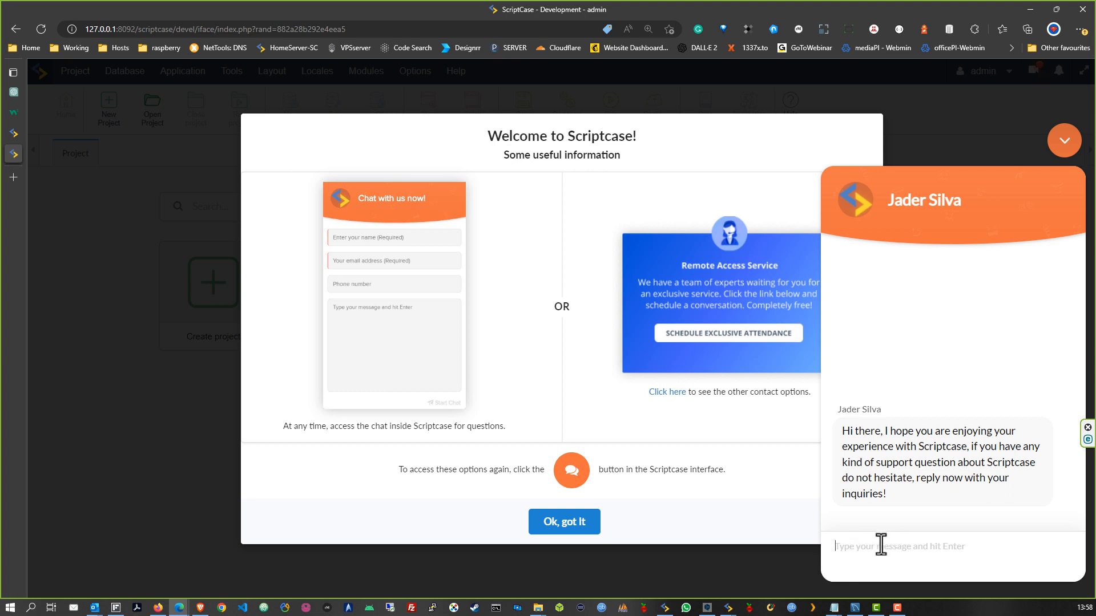
click(1065, 143)
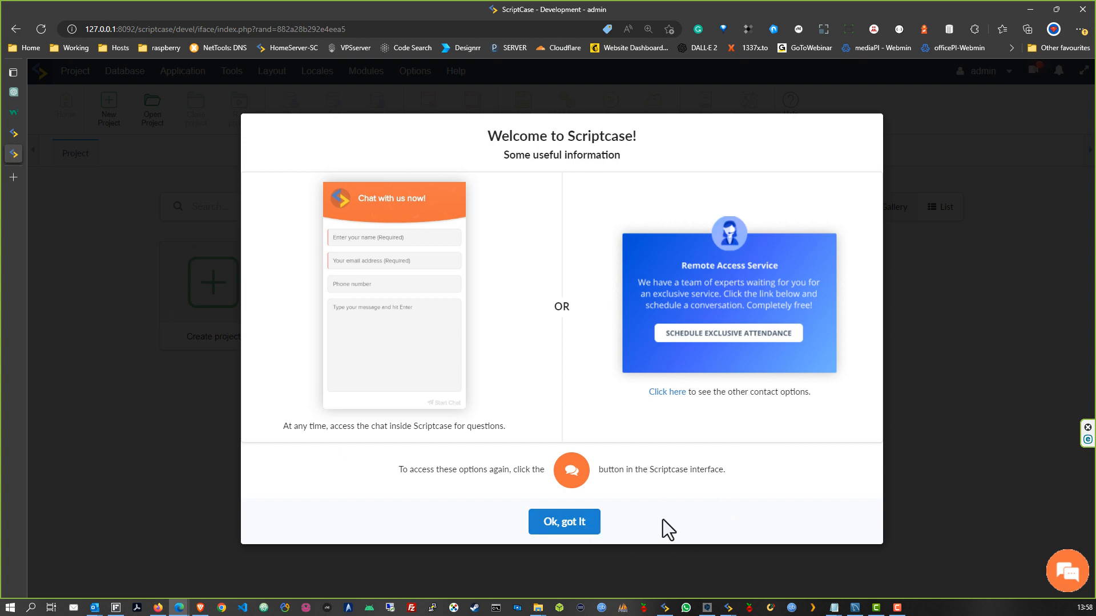
click(560, 528)
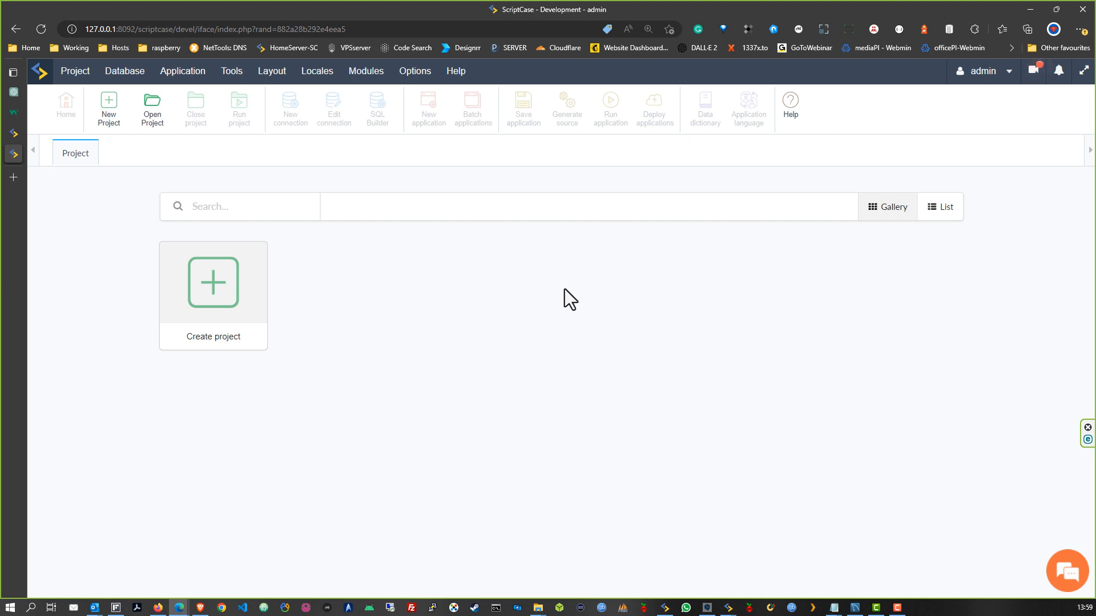
Review the demo licence info: version 9.9.007 (4), connections, expiry 03/30/2023 and serial number
click(992, 73)
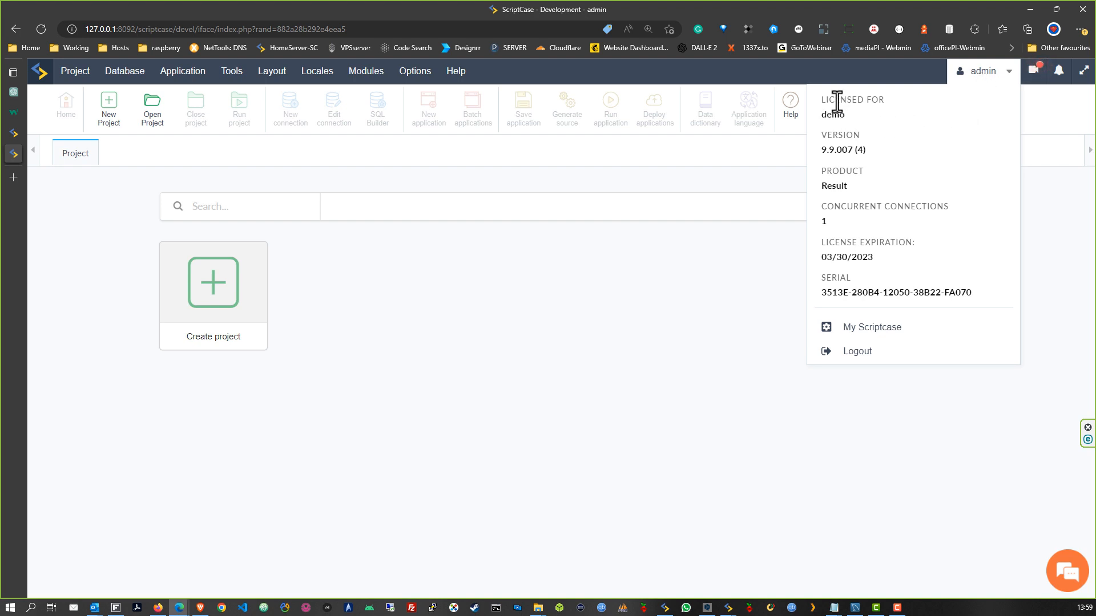
drag(851, 118, 820, 100)
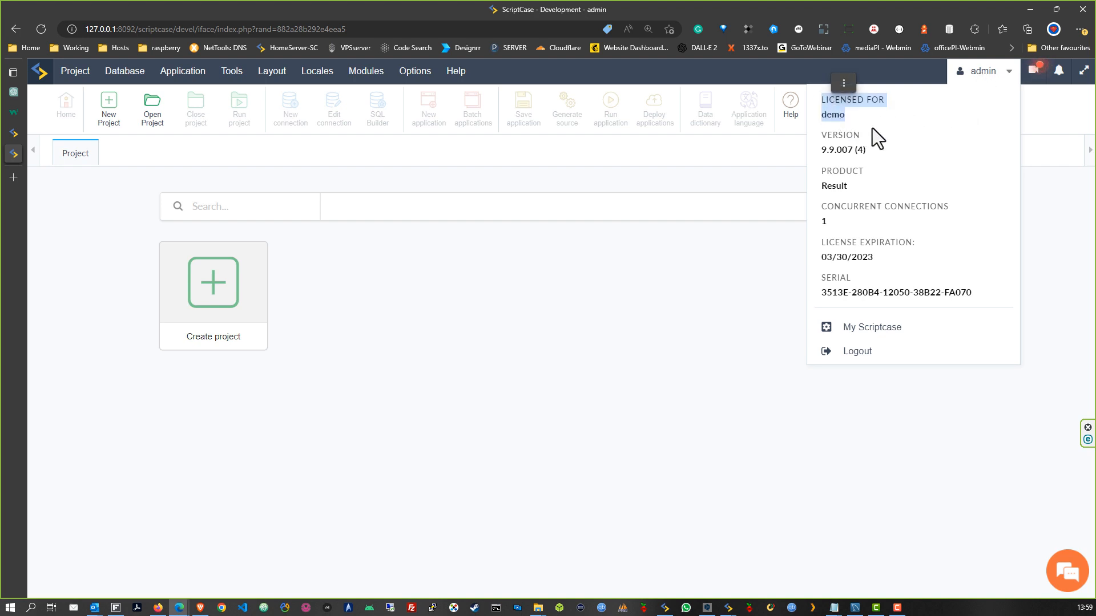
drag(875, 149, 823, 134)
click(860, 188)
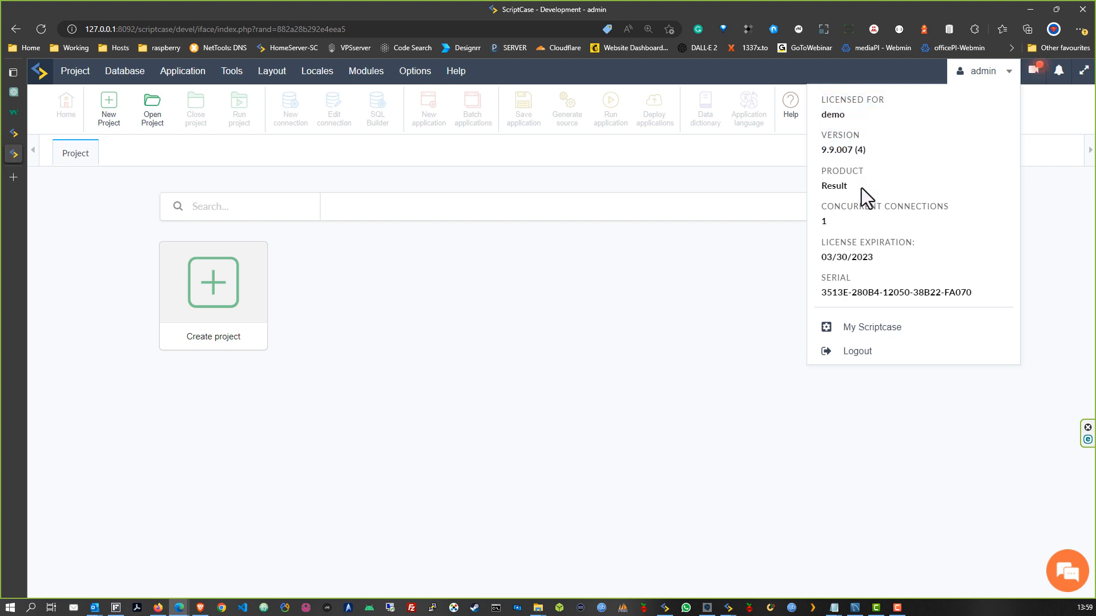
drag(848, 224, 819, 207)
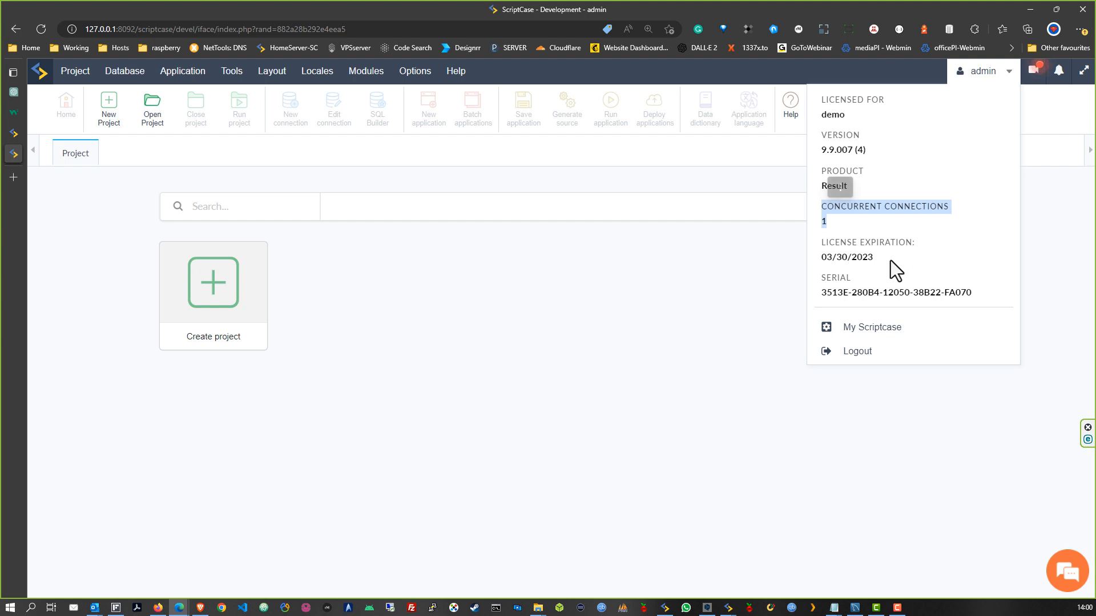
drag(823, 242, 901, 290)
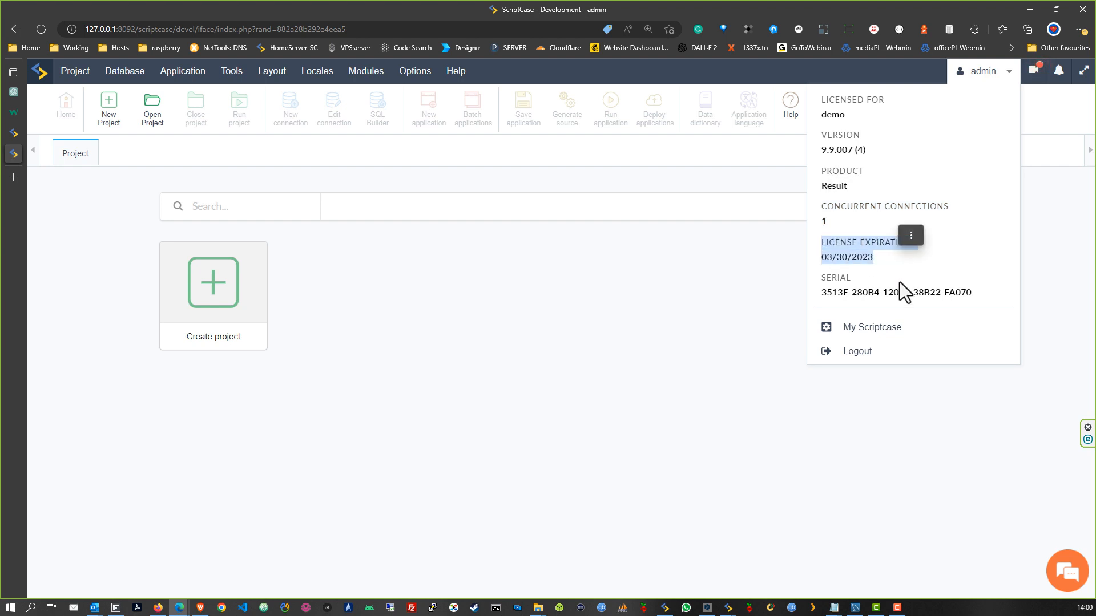
drag(977, 291, 806, 286)
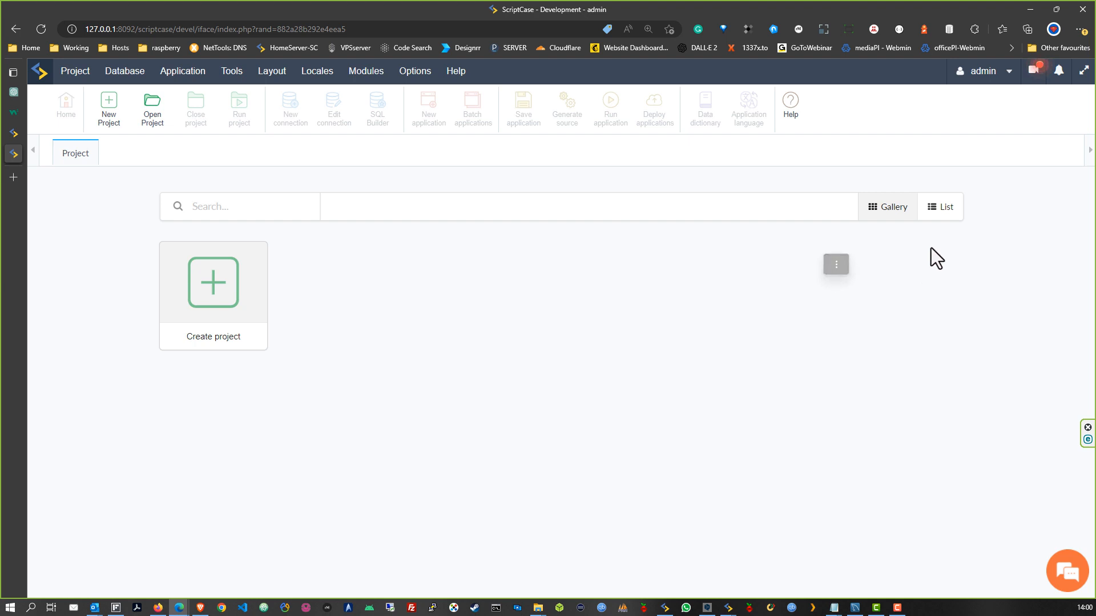
click(983, 72)
click(915, 274)
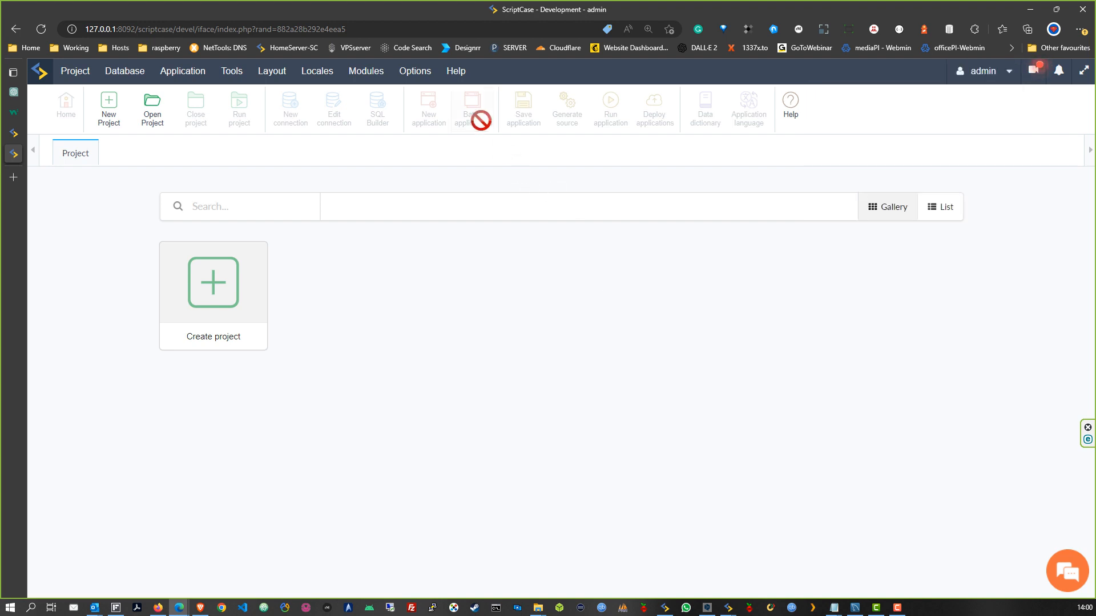
mouse_move(457, 74)
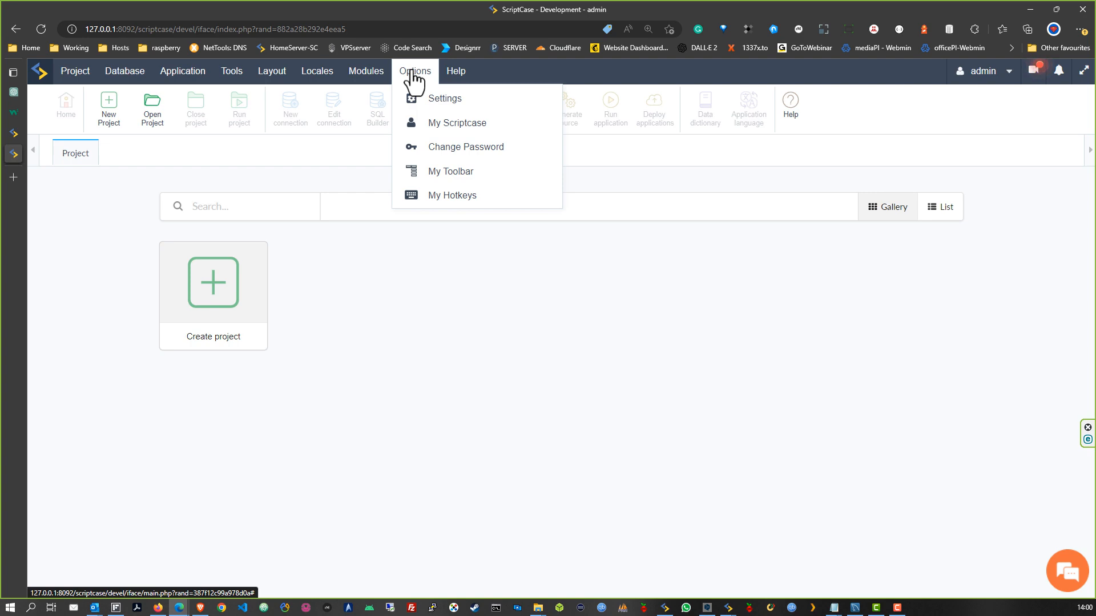
Open My ScriptCase preferences and set the interface Language to English
click(442, 131)
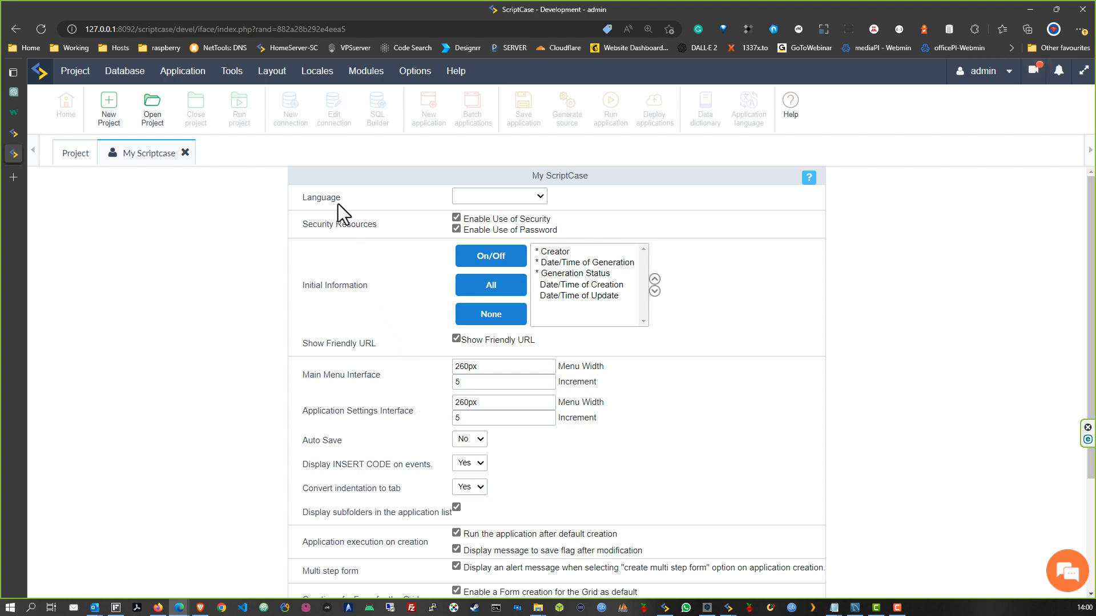
click(504, 198)
click(486, 226)
Leave Enable Use of Security and Enable Use of Password unticked, then select Date/Time of Creation
drag(554, 231, 464, 232)
click(567, 234)
drag(565, 231, 477, 221)
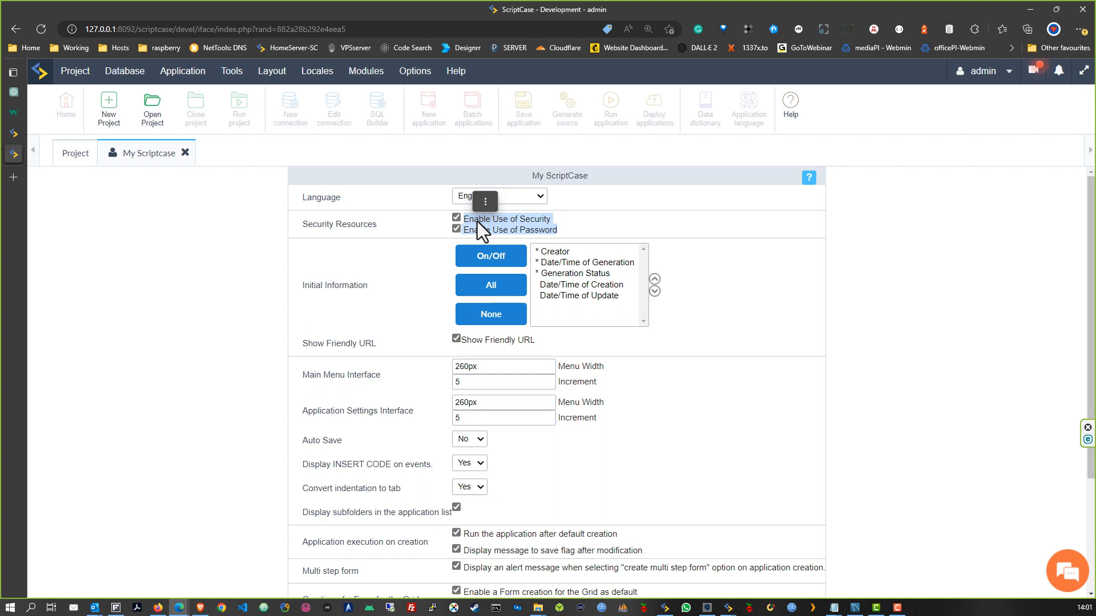
click(555, 230)
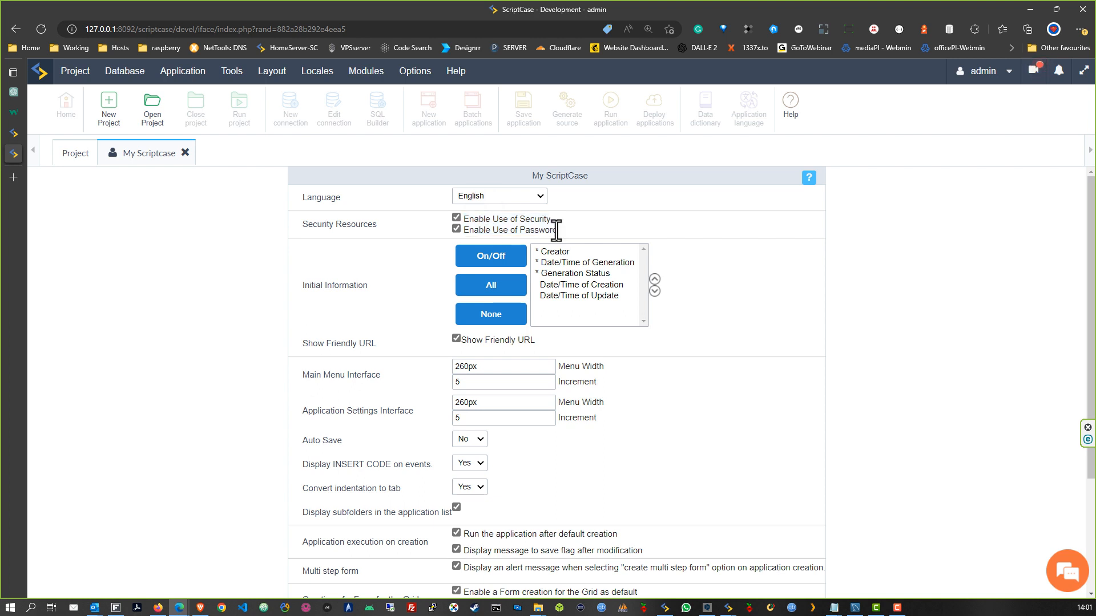
click(456, 218)
click(457, 228)
click(457, 218)
click(456, 229)
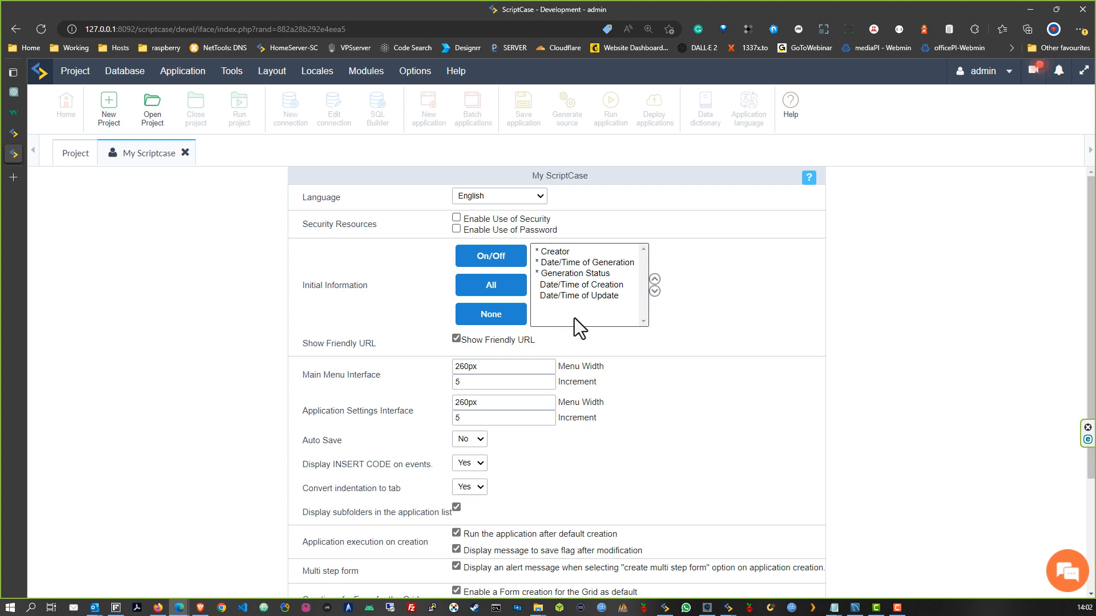
click(576, 285)
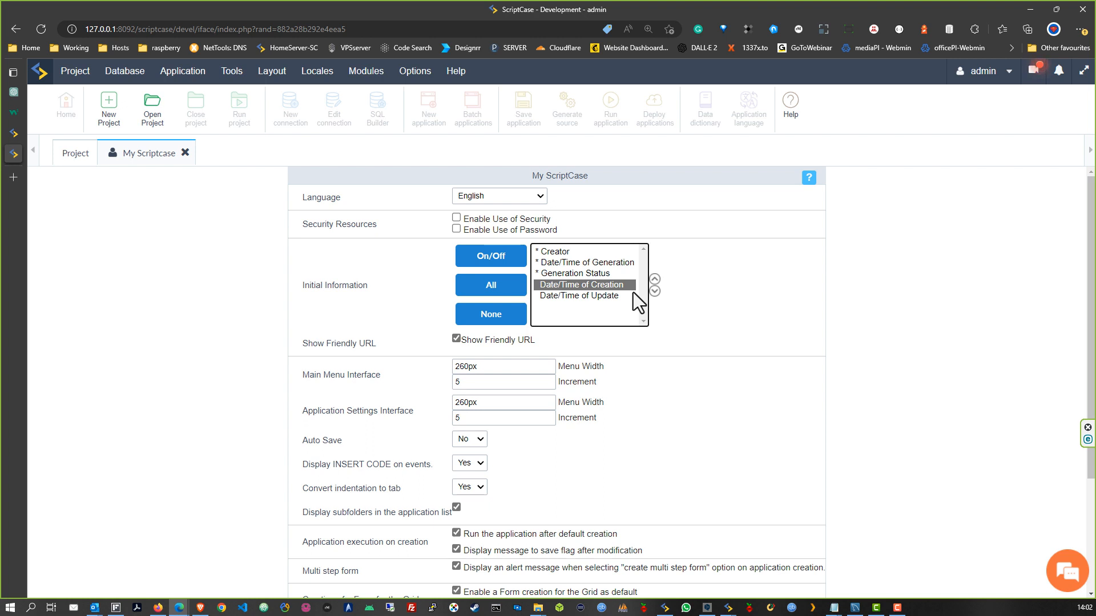
Enable all five Initial Information items, including Creator, Generation and Update dates, and Generation Status
click(570, 296)
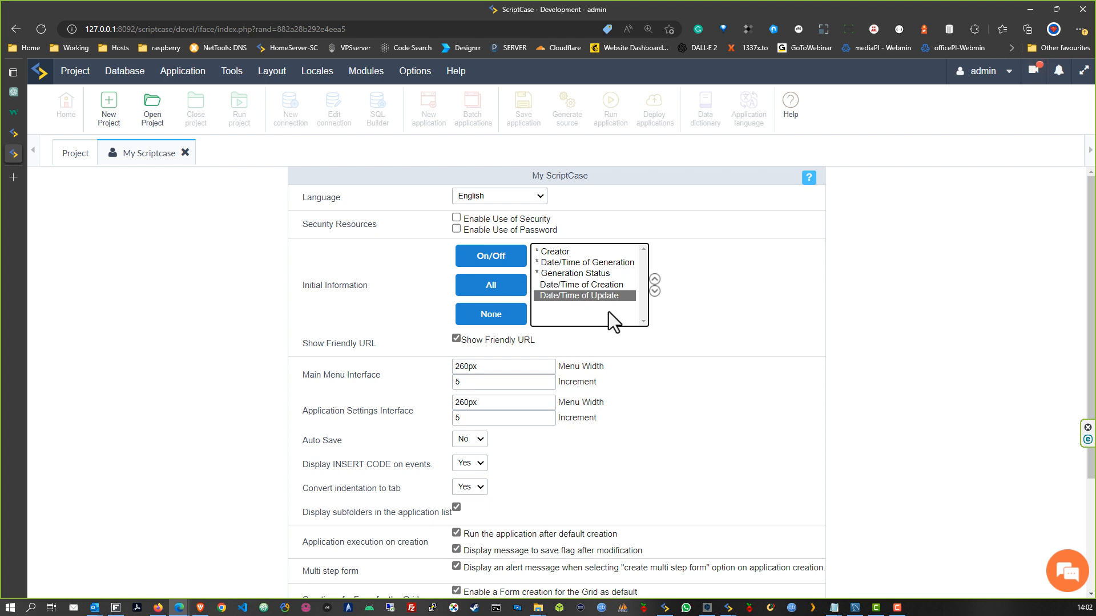
click(547, 252)
click(555, 264)
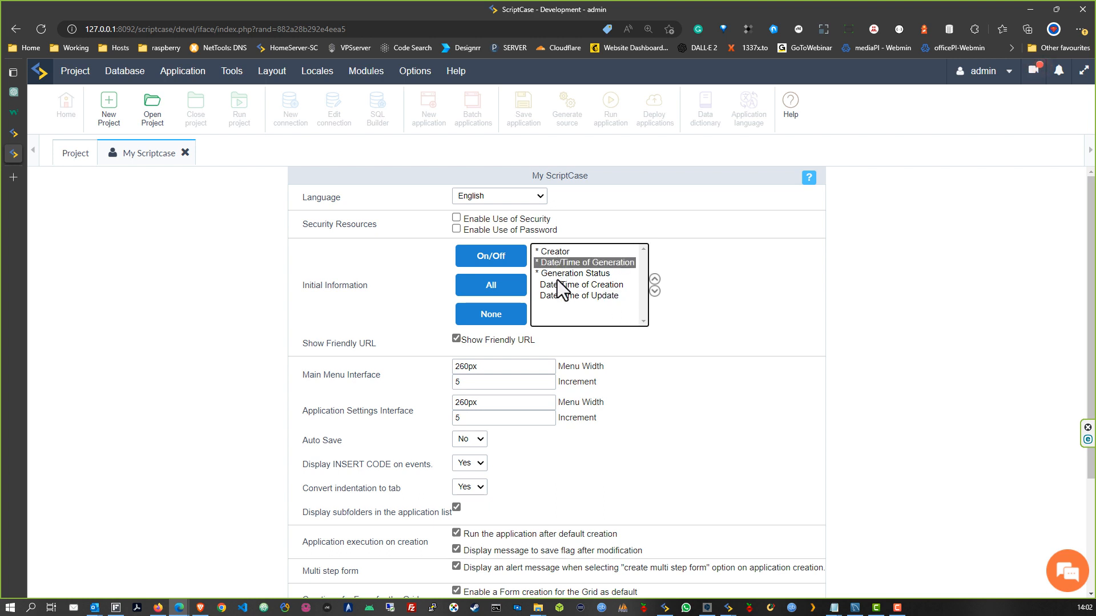
click(553, 274)
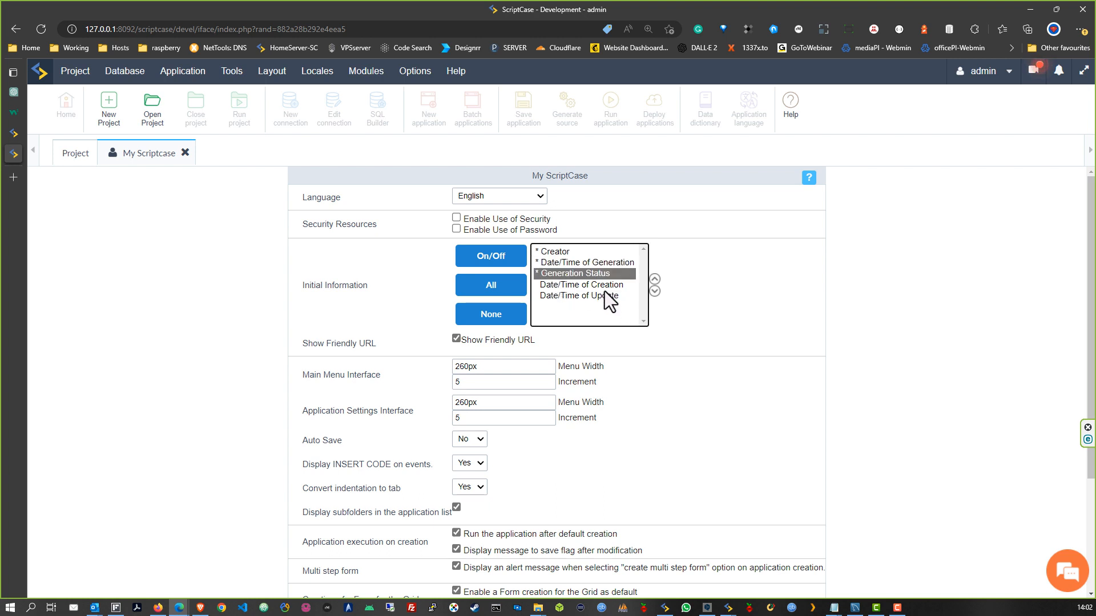
click(513, 292)
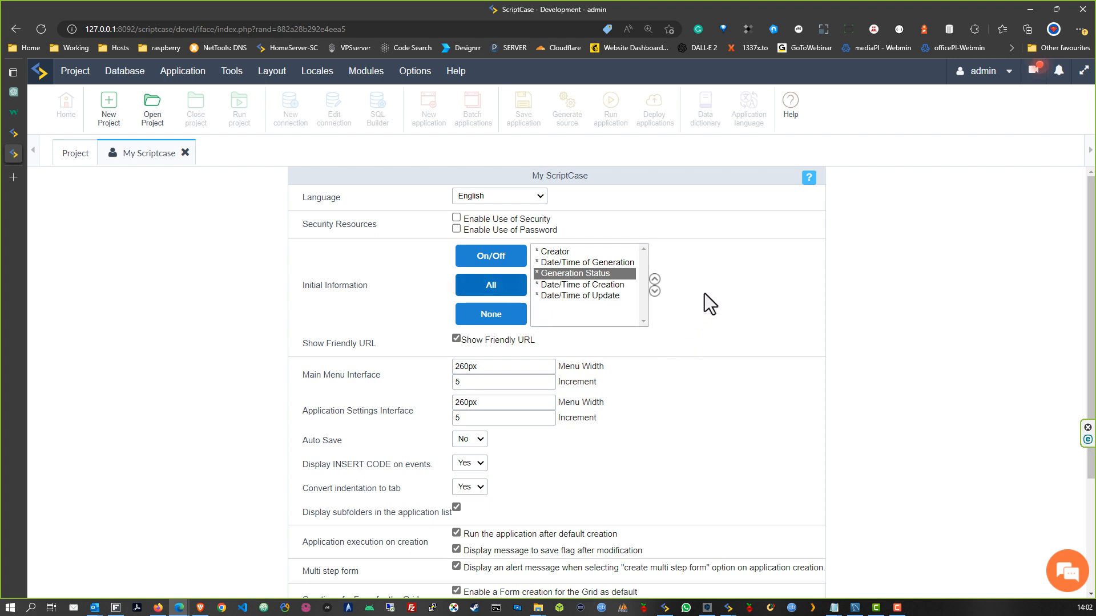
Move Date/Time of Creation to the top, keeping Date/Time of Update last
click(611, 285)
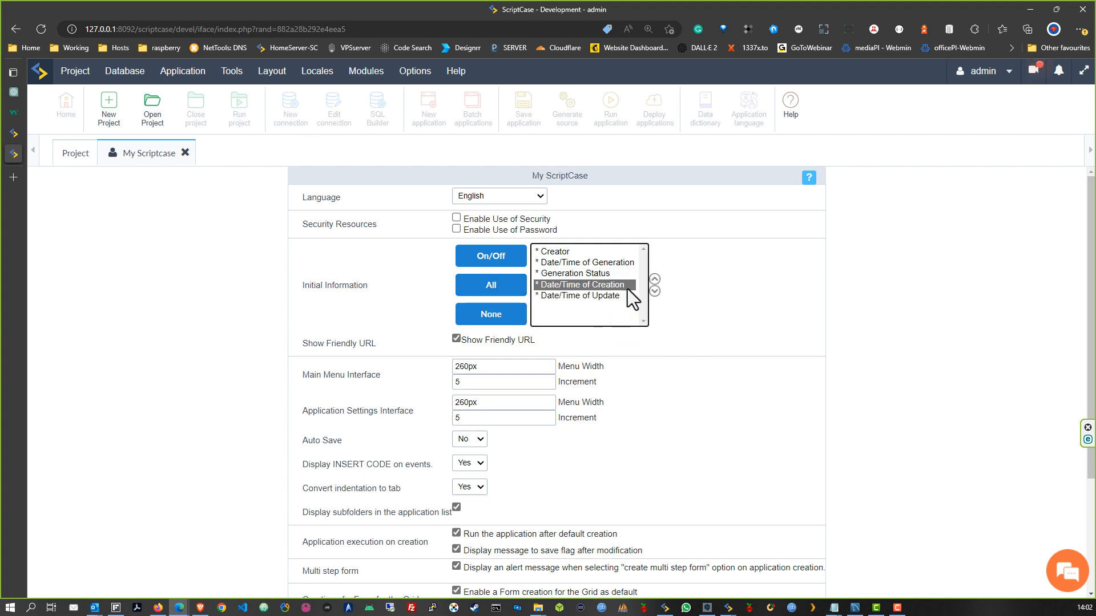
click(654, 279)
click(655, 279)
click(654, 279)
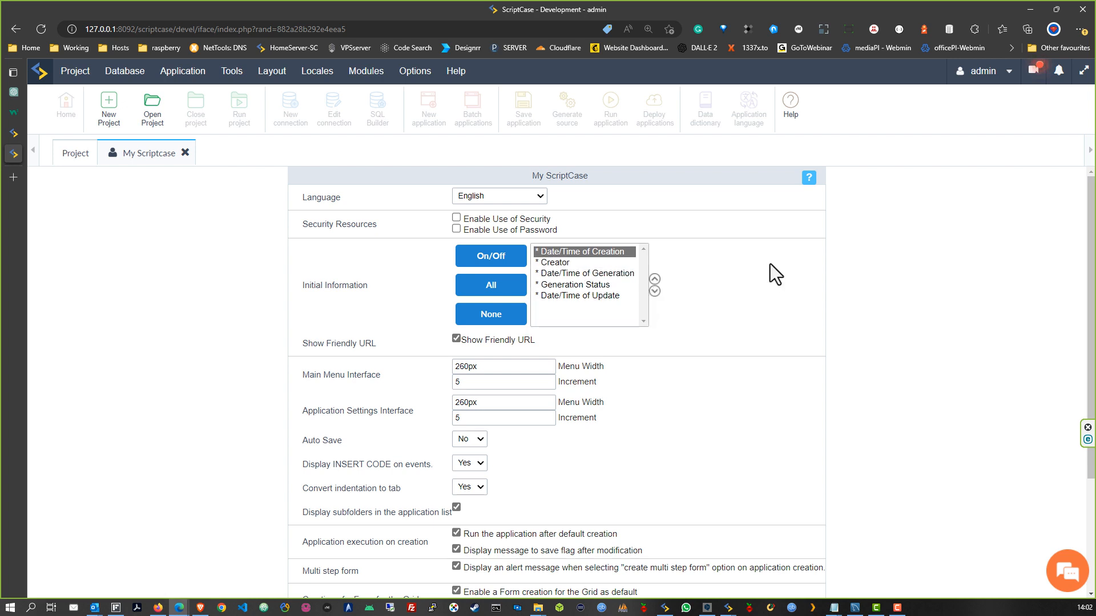
click(602, 296)
click(655, 279)
click(654, 279)
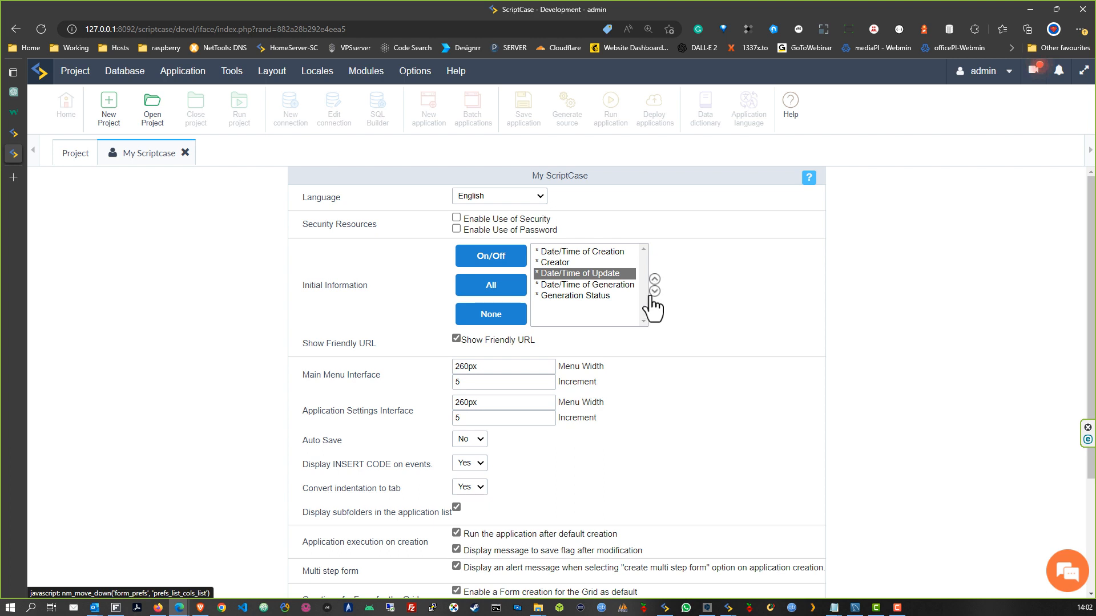
click(655, 291)
click(654, 291)
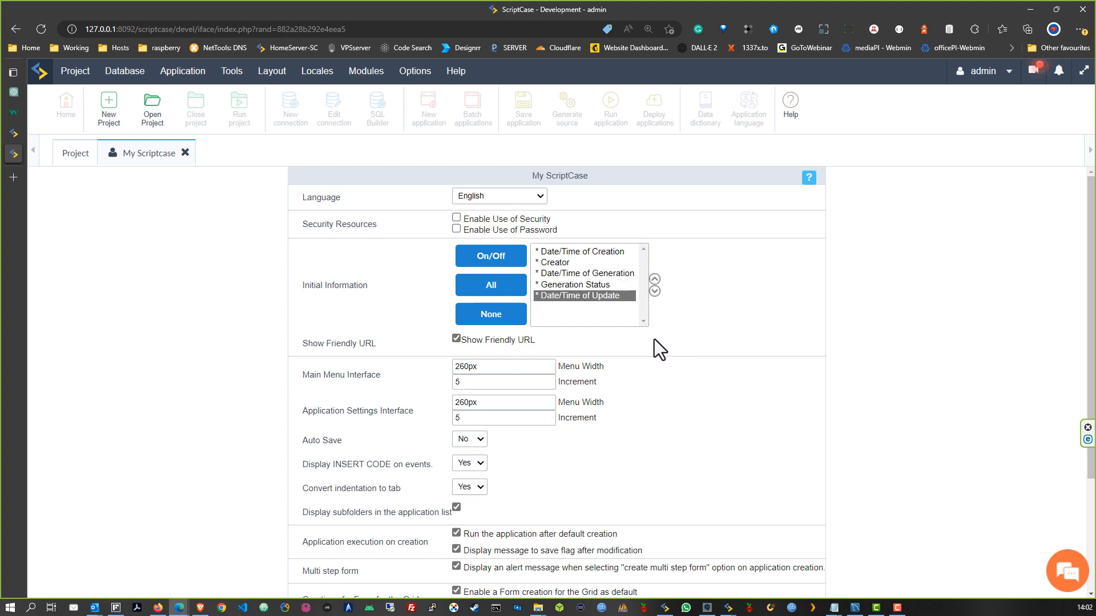
drag(303, 344, 374, 344)
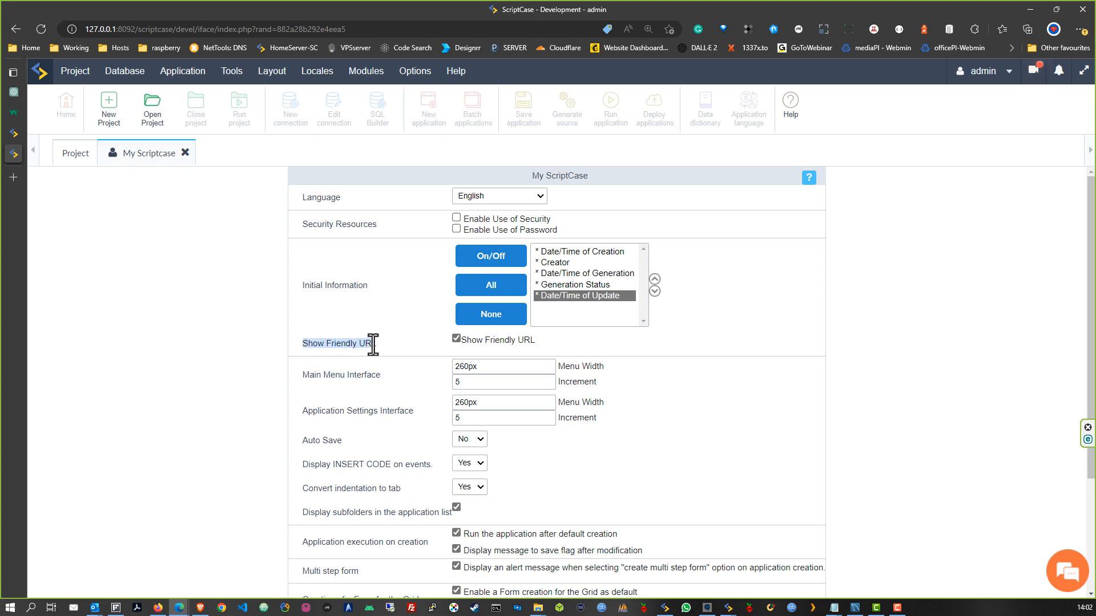
click(413, 350)
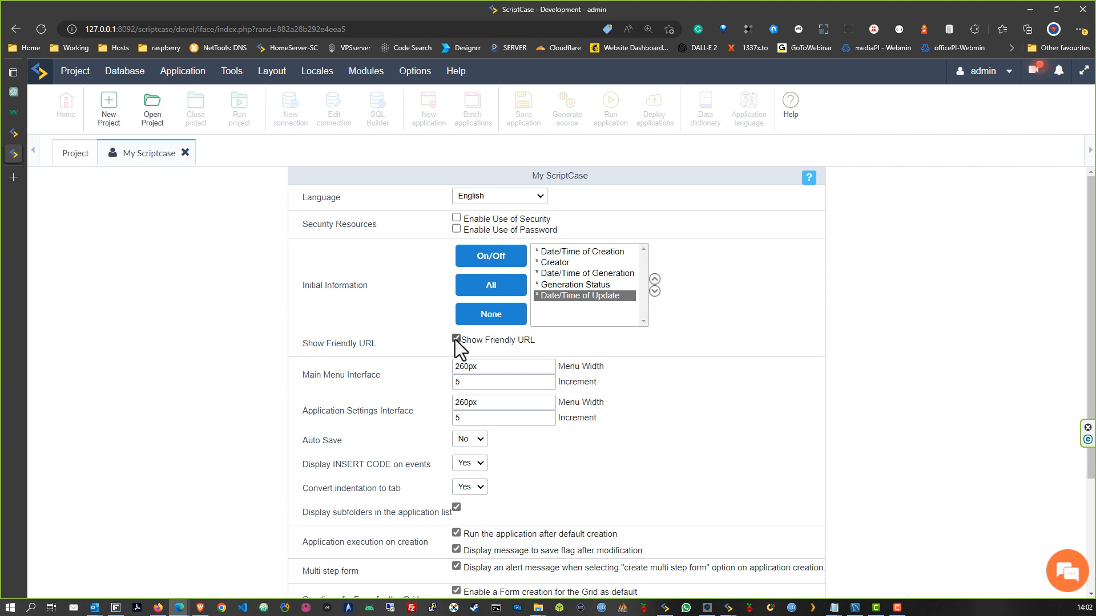
drag(542, 340, 465, 341)
click(540, 346)
scroll(577, 341, down, 2)
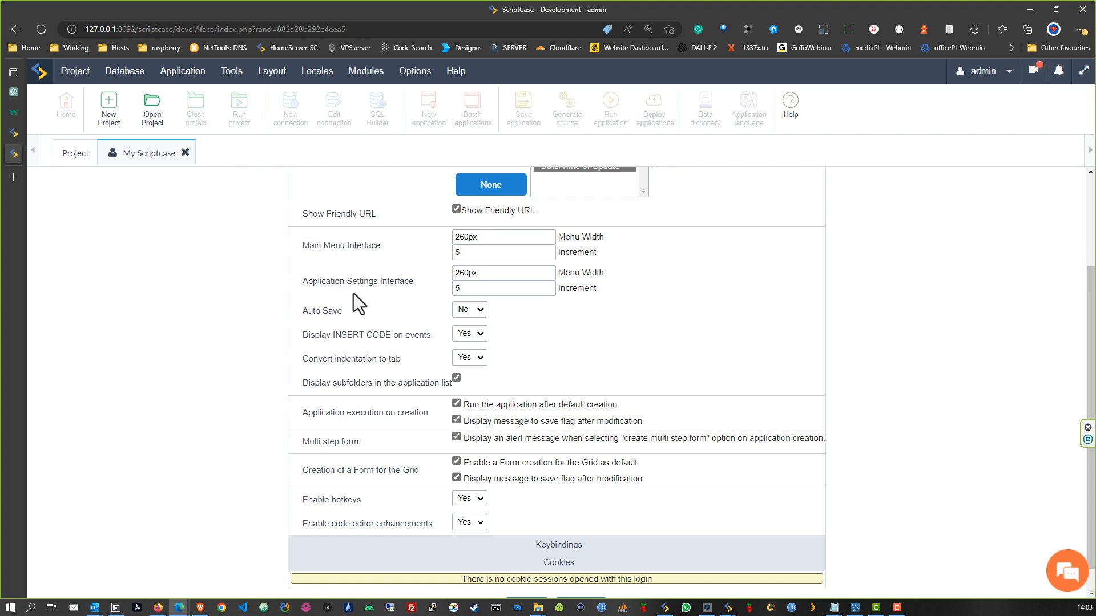
Change the Auto Save option from No to Yes
drag(342, 311, 301, 311)
click(477, 310)
click(477, 324)
scroll(544, 344, down, 1)
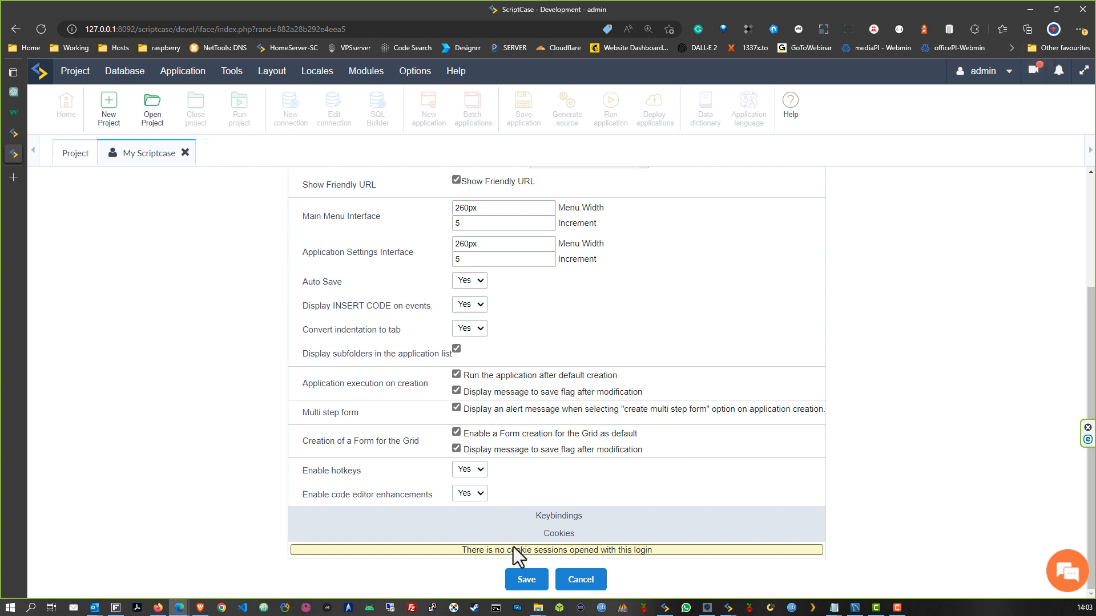
Save the preferences and choose "Ok, I'll do that later..." instead of logging out
click(526, 581)
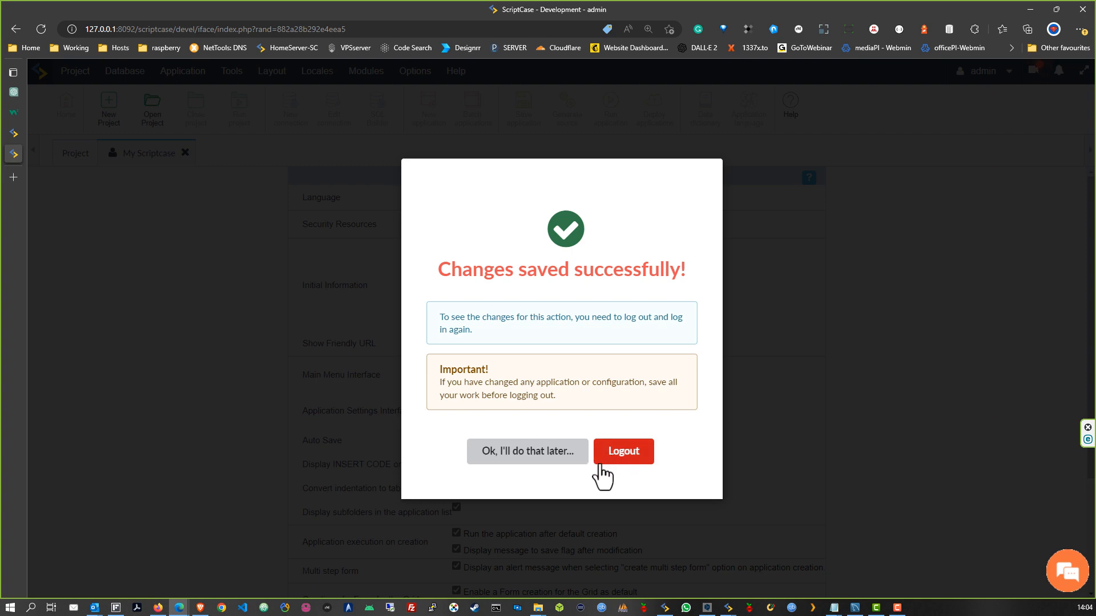
click(546, 452)
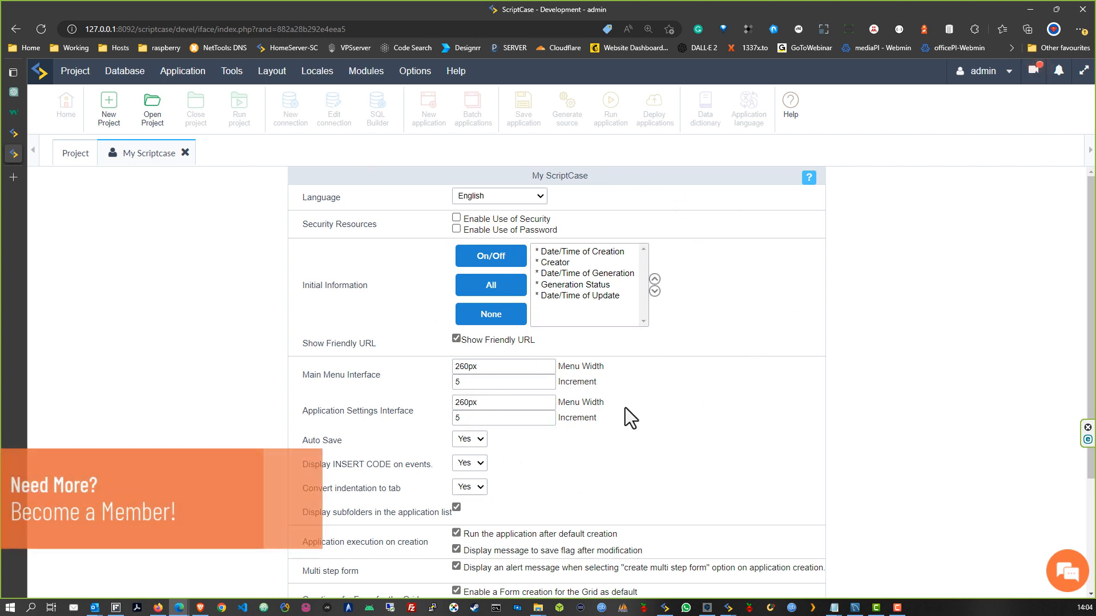
Close the My Scriptcase tab and open the Options > Settings pages
click(185, 153)
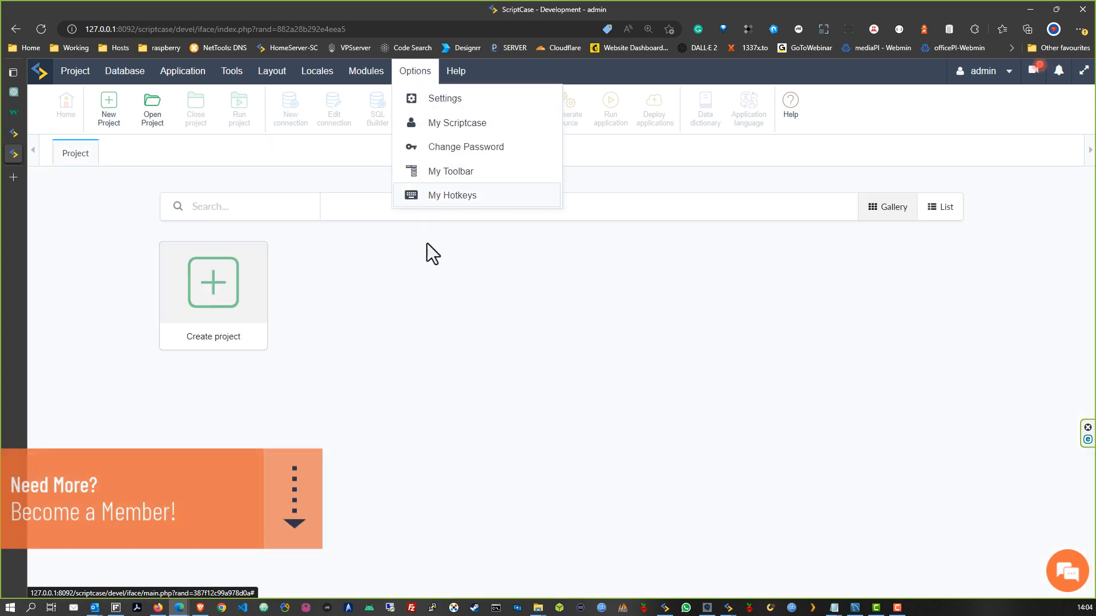
mouse_move(414, 73)
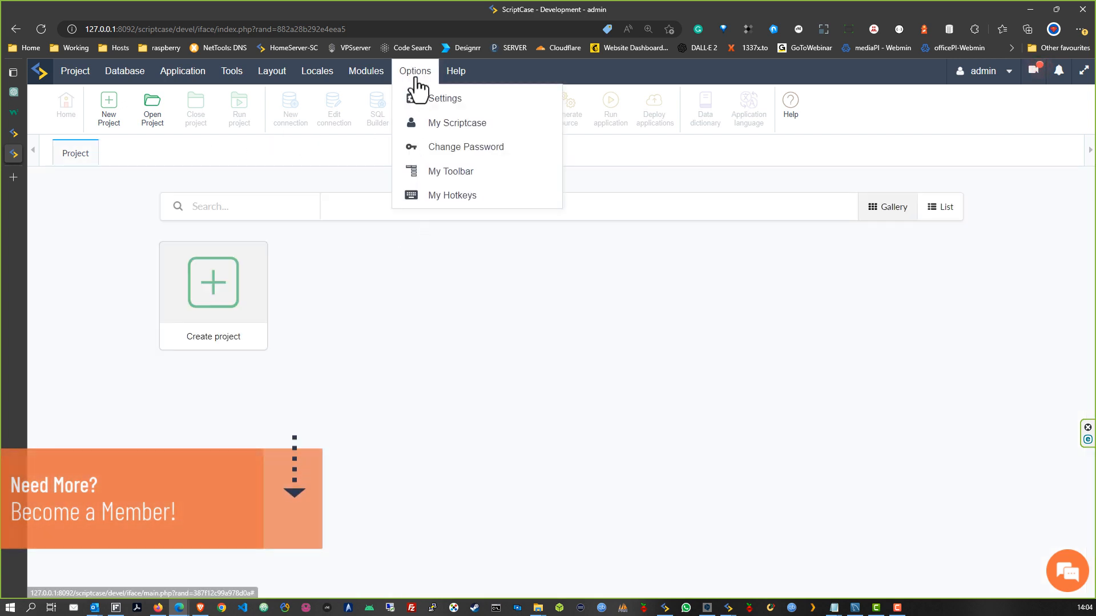
click(428, 100)
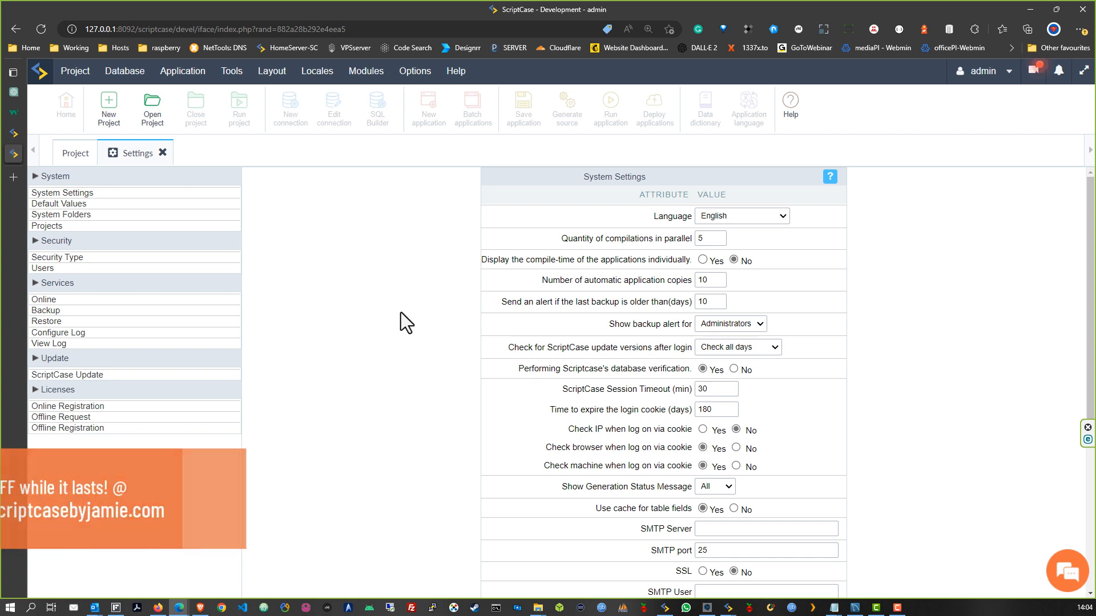
Inspect the SMTP Server, port 25, User, Password and E-Mail fields, all left unchanged
scroll(622, 325, down, 5)
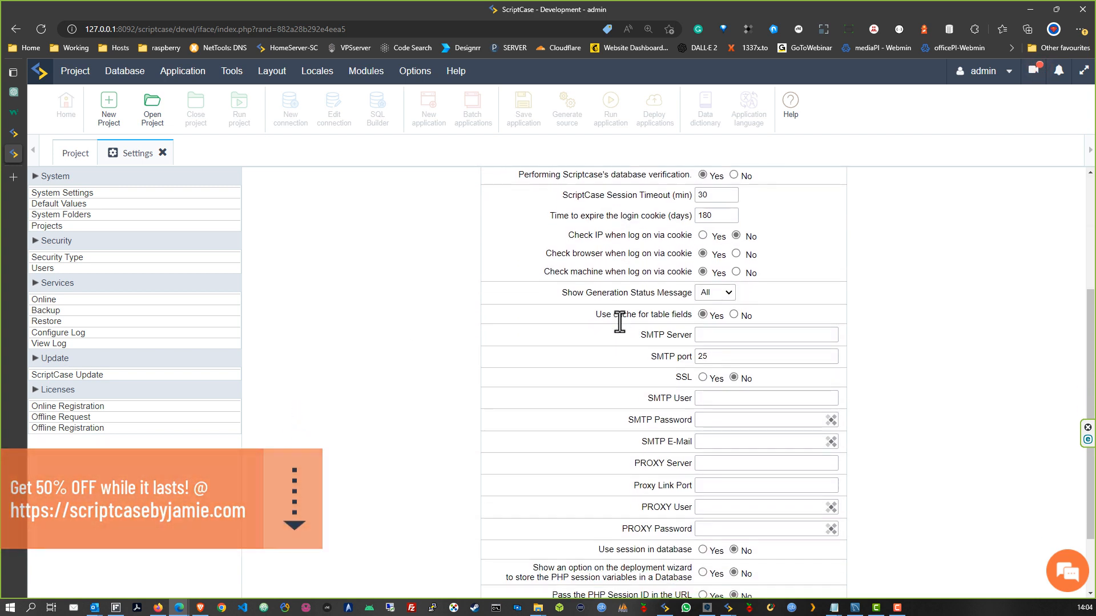
click(744, 336)
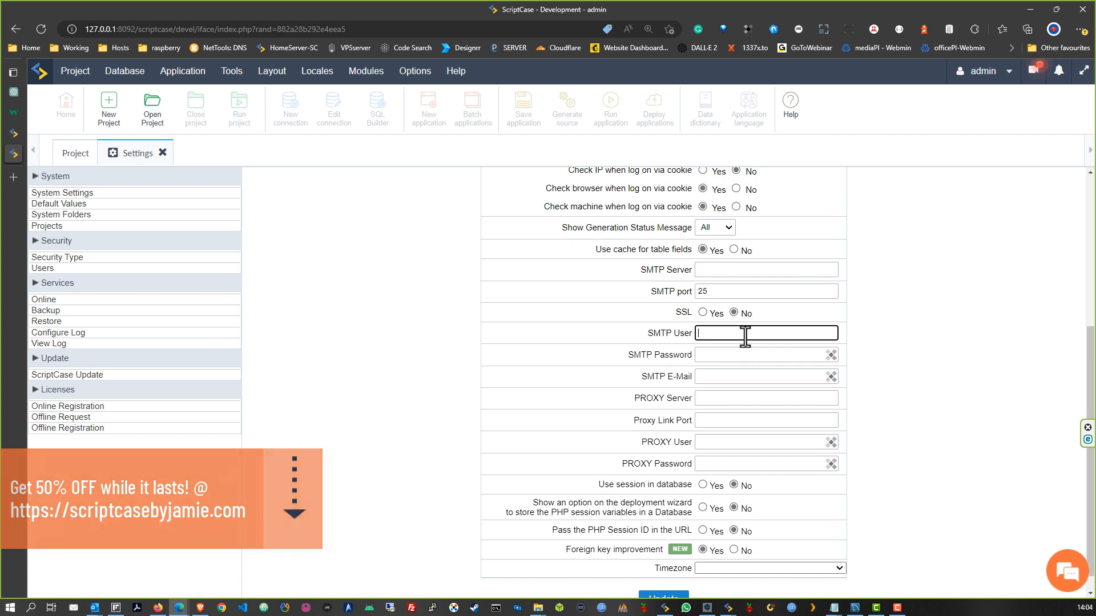
click(742, 271)
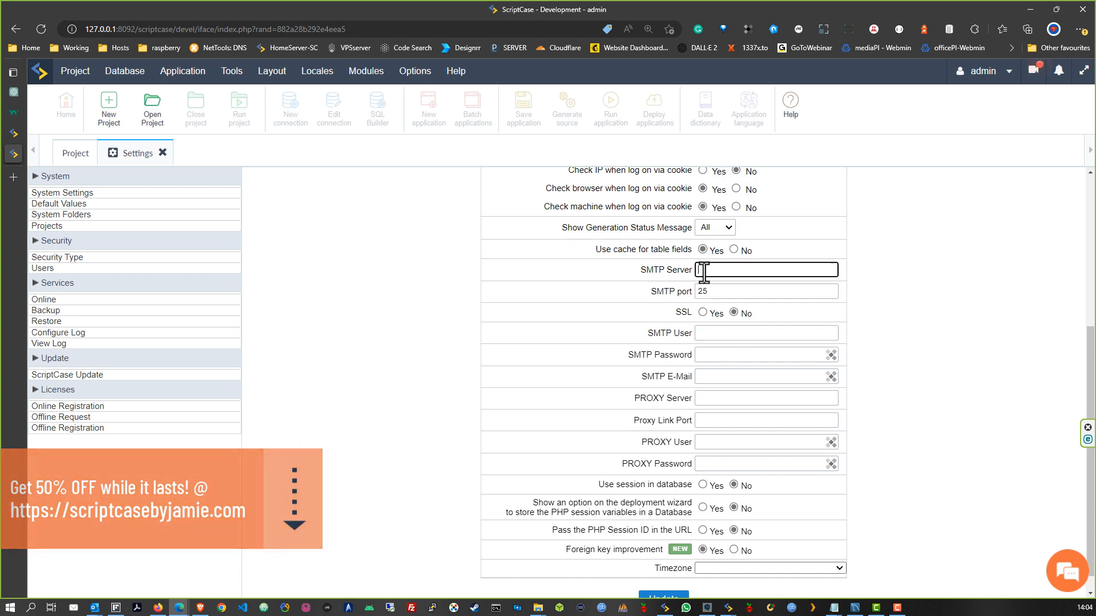
click(748, 292)
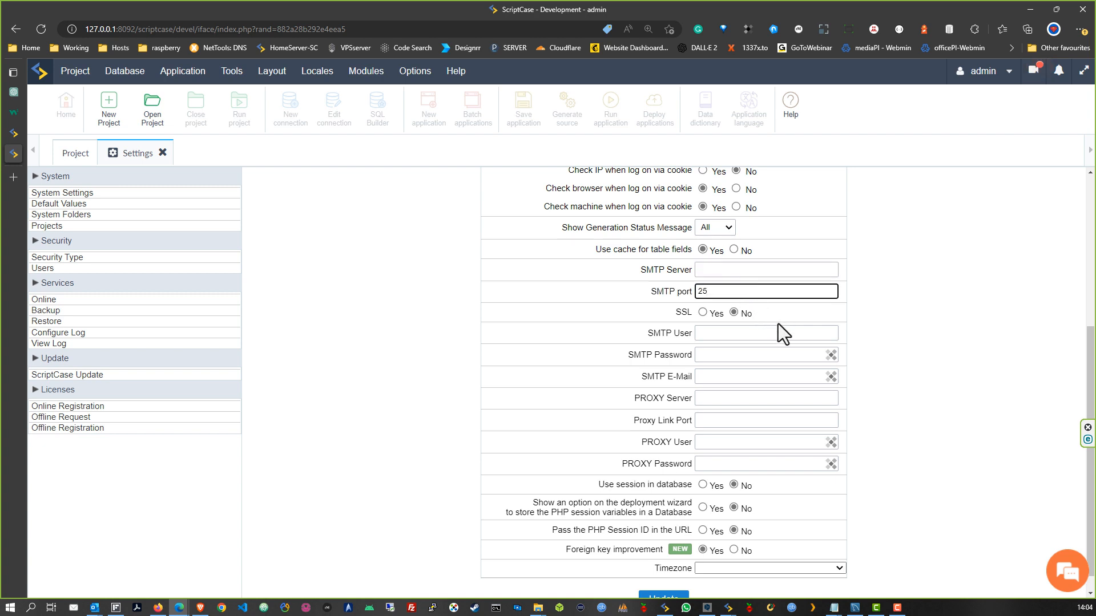
click(721, 334)
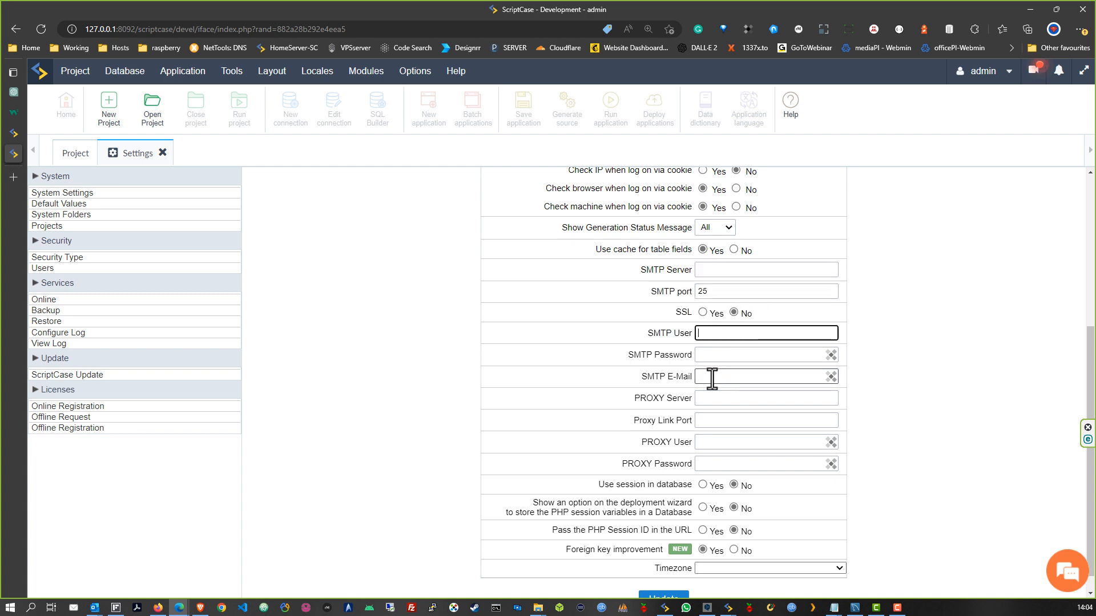
click(711, 379)
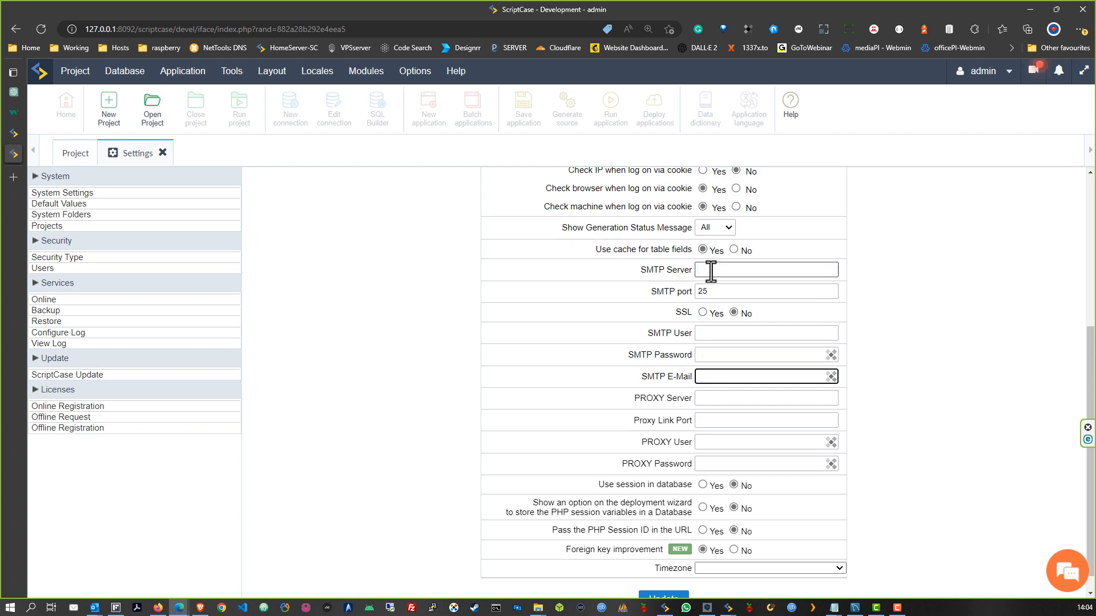
click(712, 268)
click(713, 332)
click(716, 353)
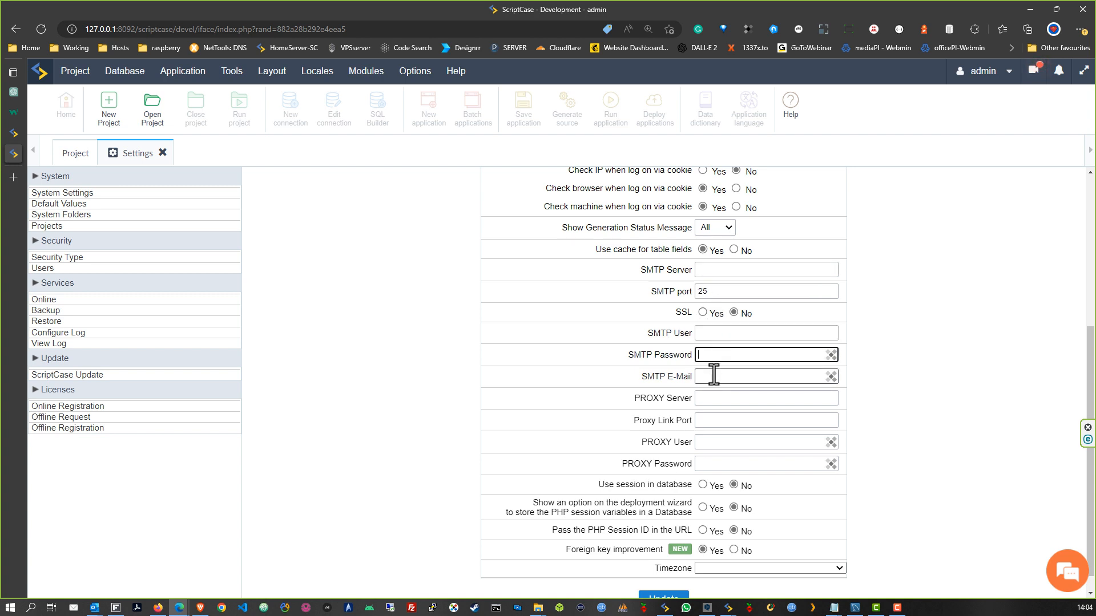
click(714, 375)
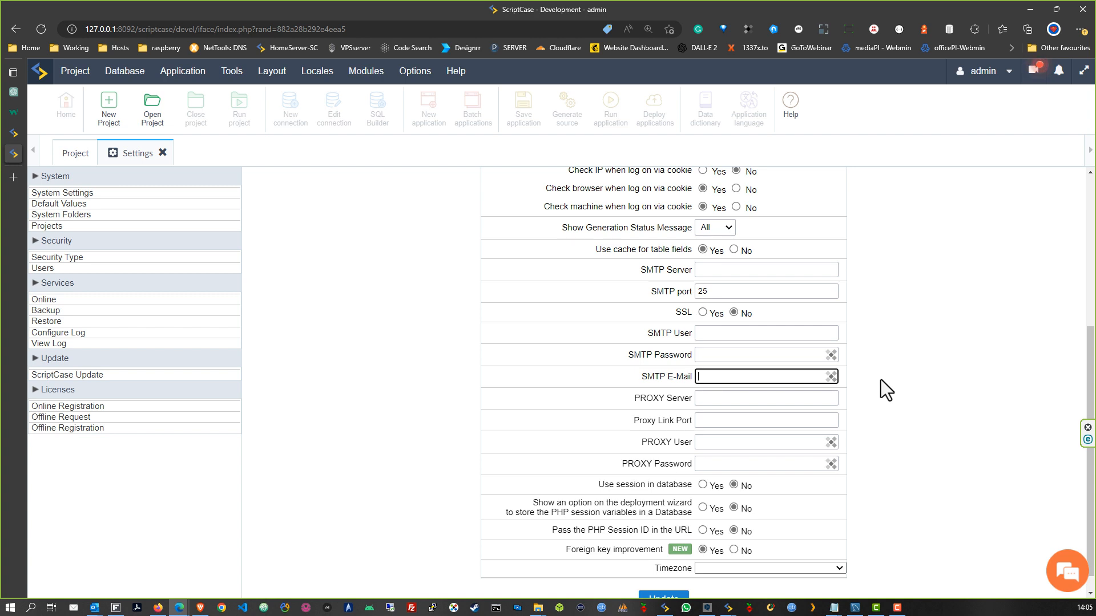
click(727, 351)
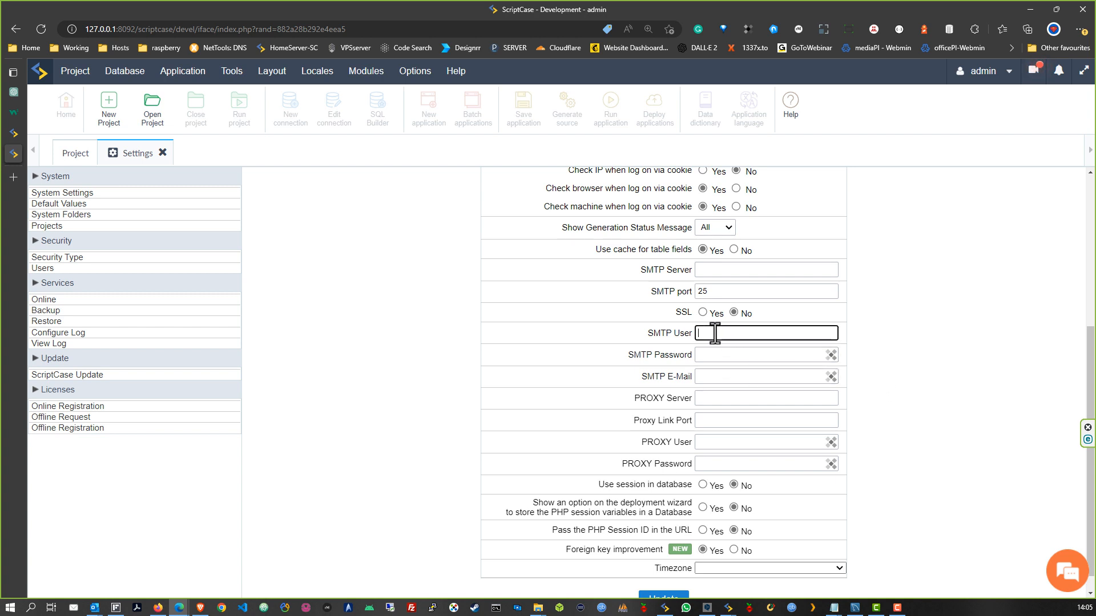
click(716, 379)
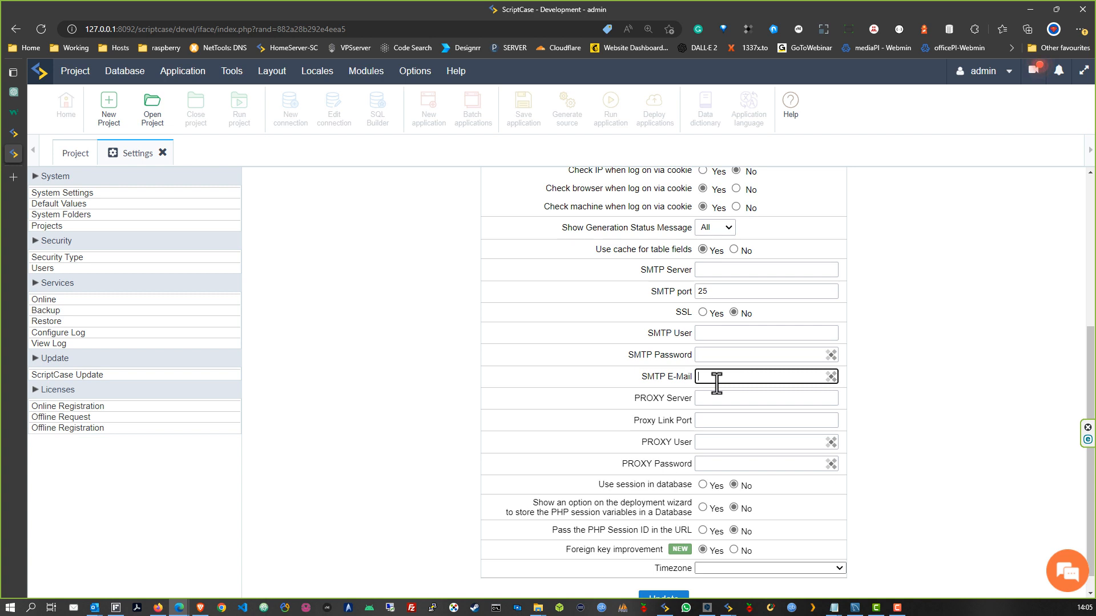
Review the session-in-database, deployment session, PHP Session ID and foreign key options
scroll(804, 471, down, 1)
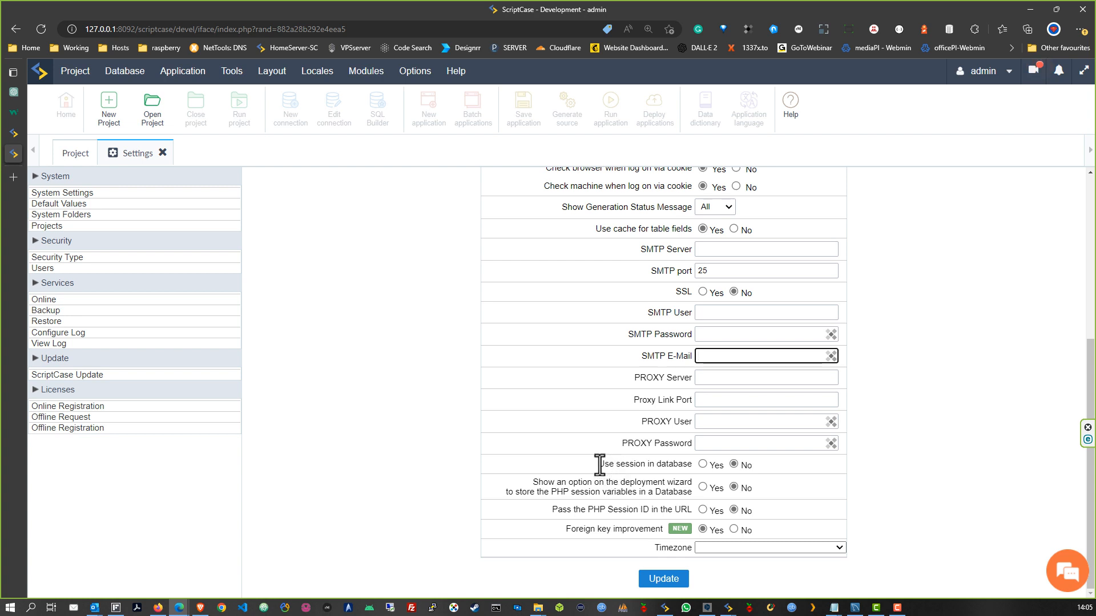
drag(597, 463, 688, 465)
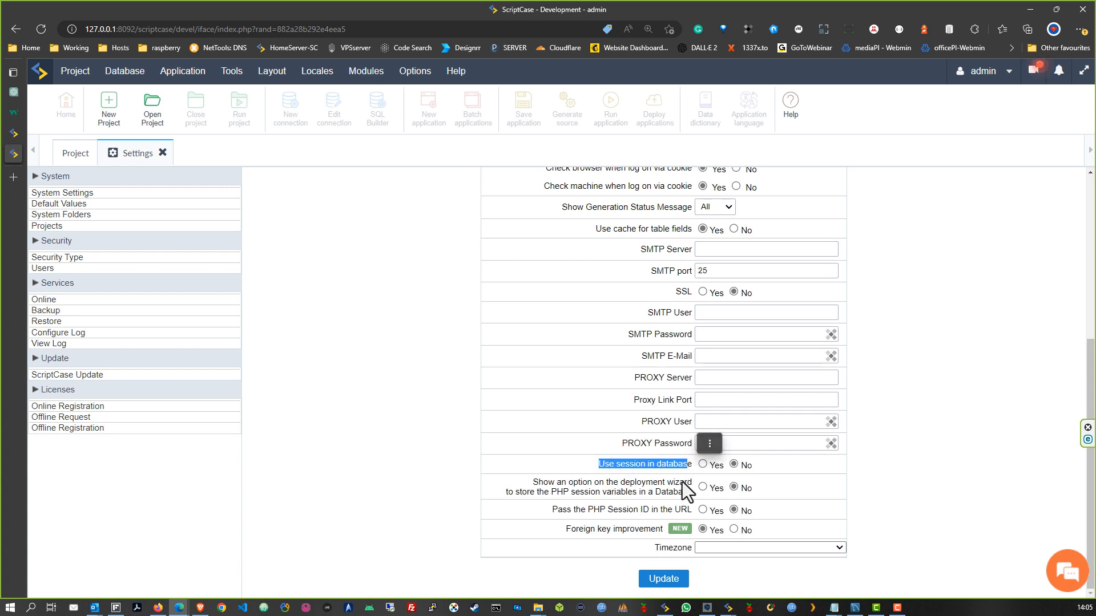
click(662, 492)
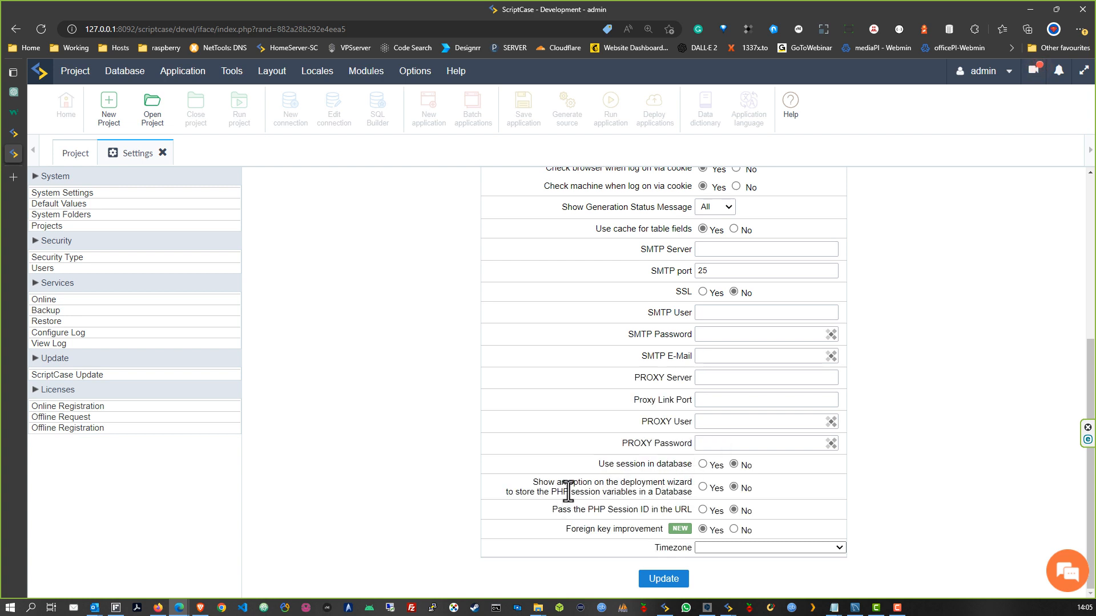
drag(532, 482, 652, 490)
click(645, 505)
drag(556, 509, 645, 509)
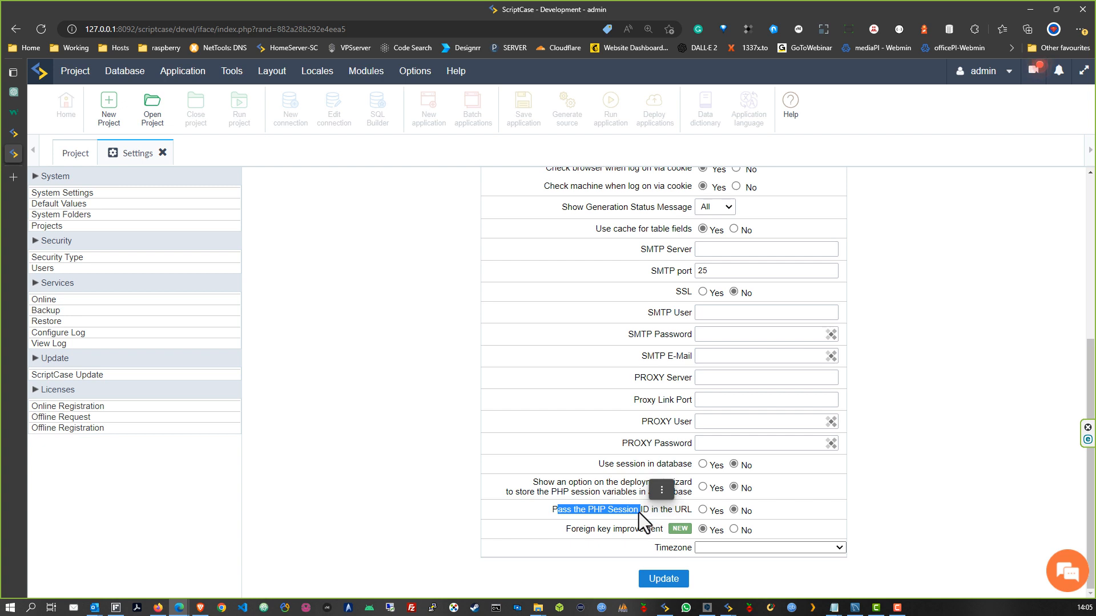
click(633, 514)
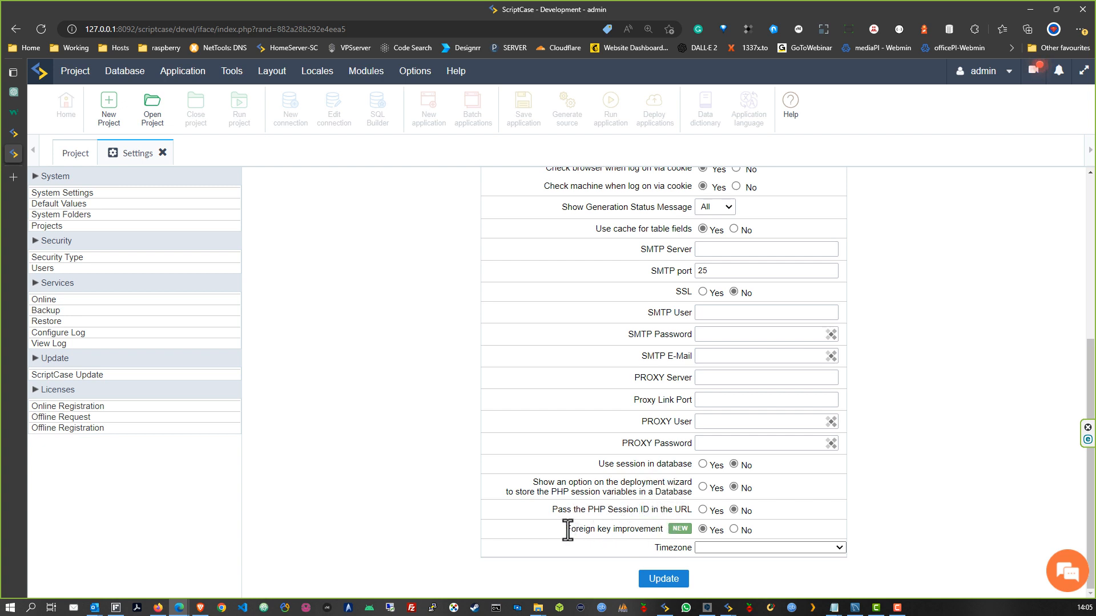
drag(565, 528, 626, 527)
click(642, 532)
Set the Timezone to Europe/Lisbon and update the system settings
click(838, 547)
scroll(800, 439, down, 10)
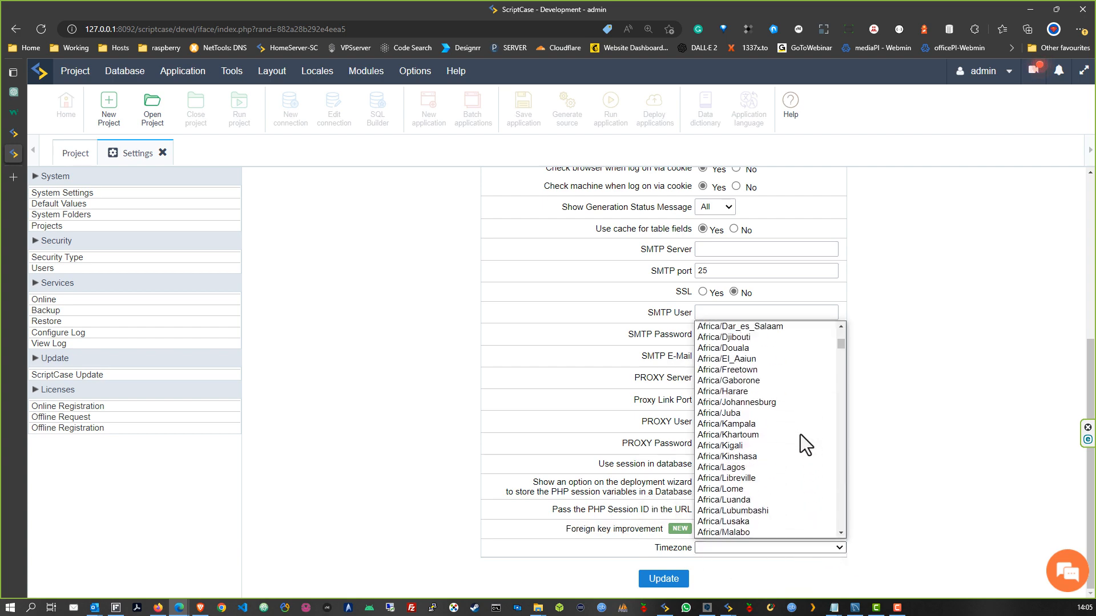
scroll(800, 437, down, 20)
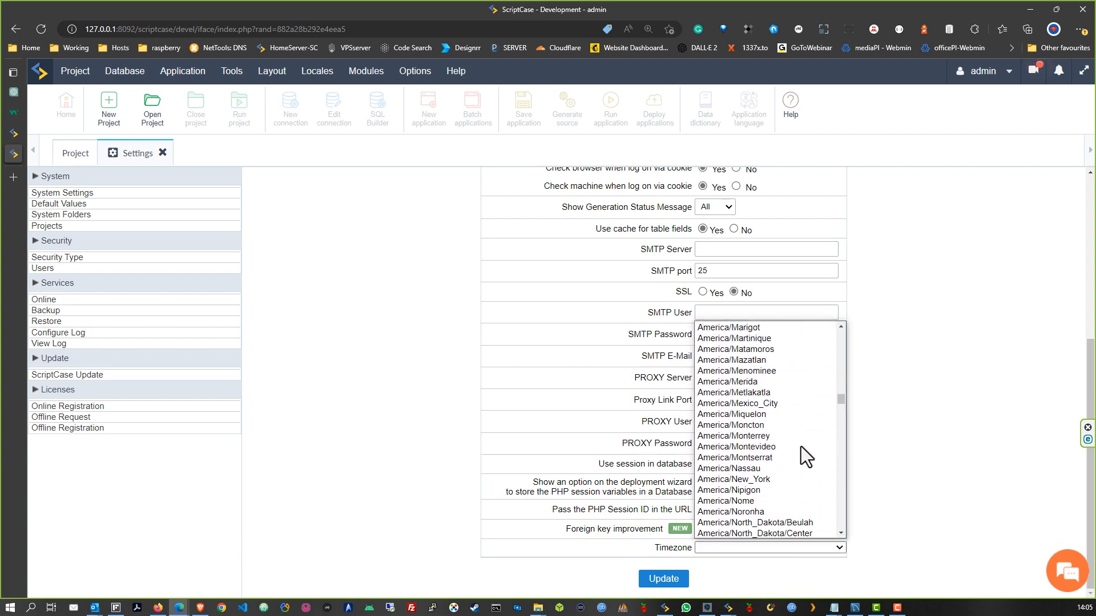
scroll(806, 429, down, 20)
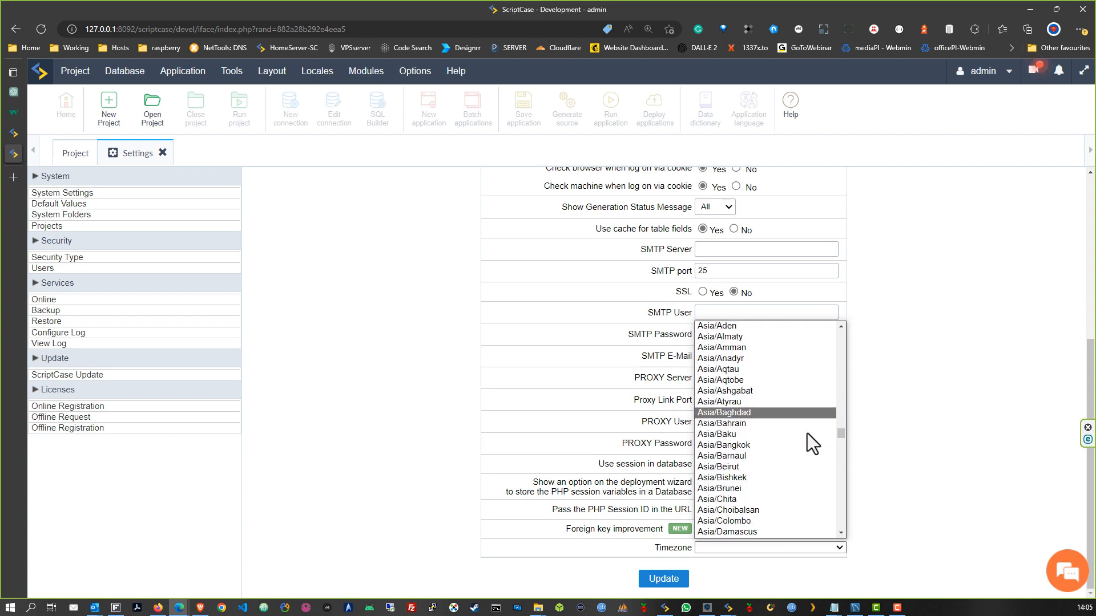
scroll(806, 440, down, 20)
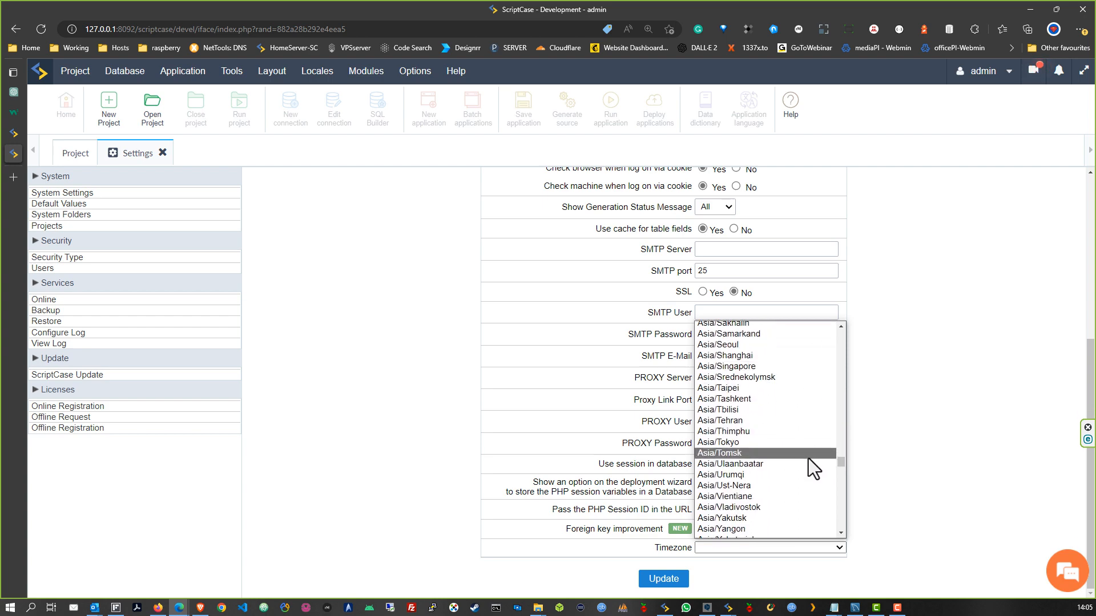
scroll(796, 466, down, 20)
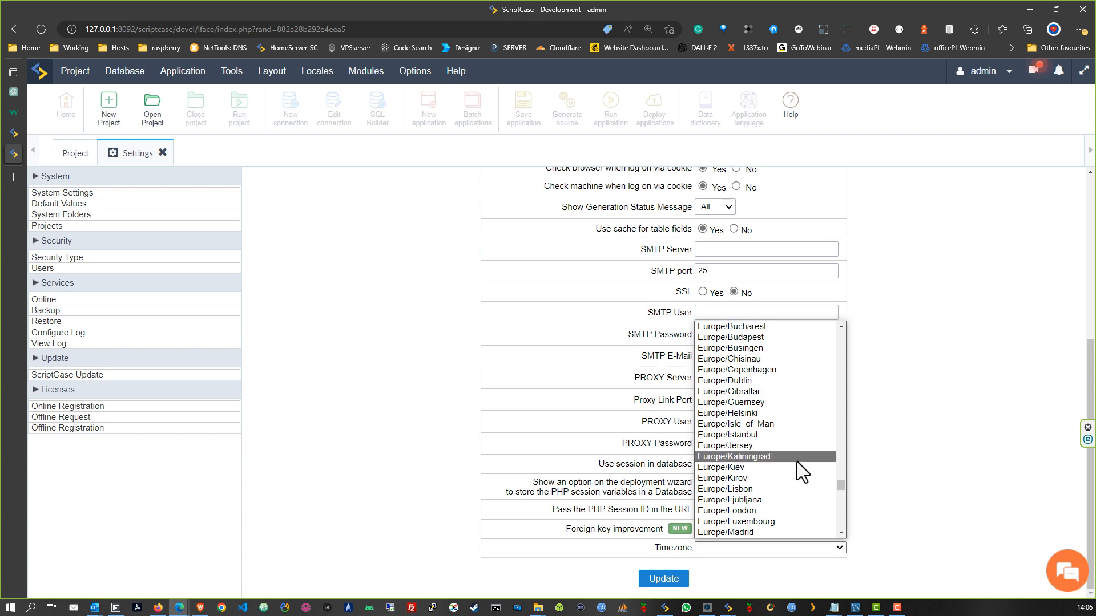
click(757, 489)
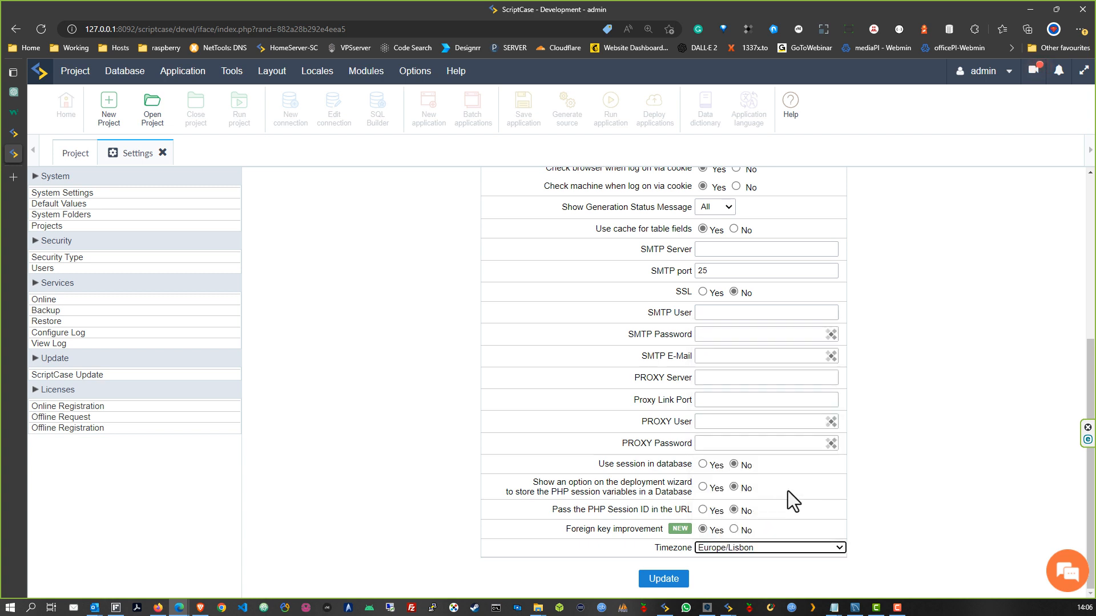
click(663, 578)
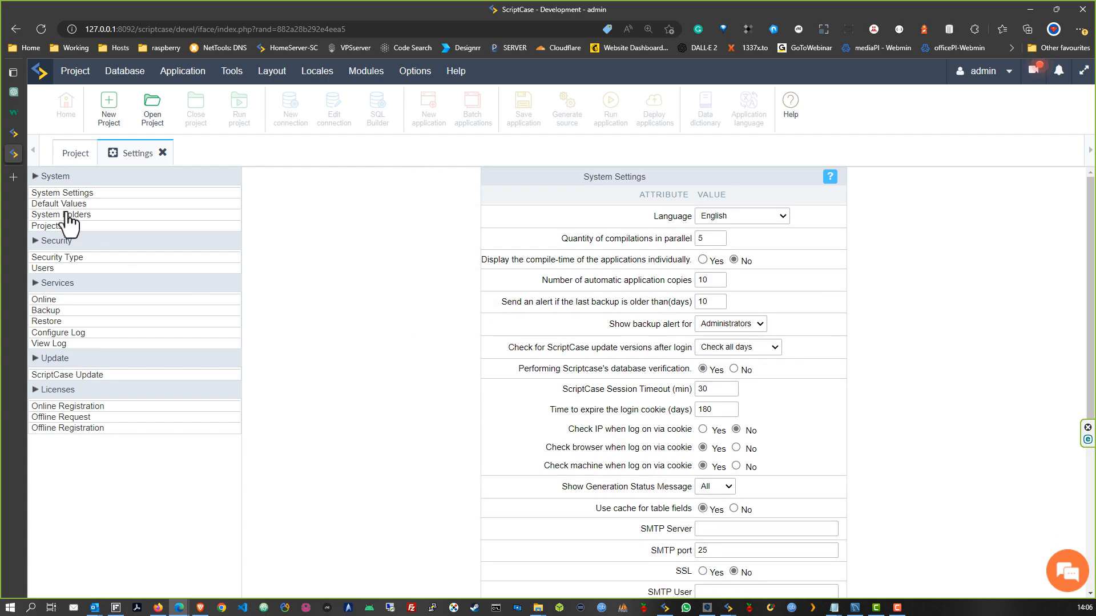
Browse Default Values and the System Folders paths (document root, images), ending on Projects
click(57, 205)
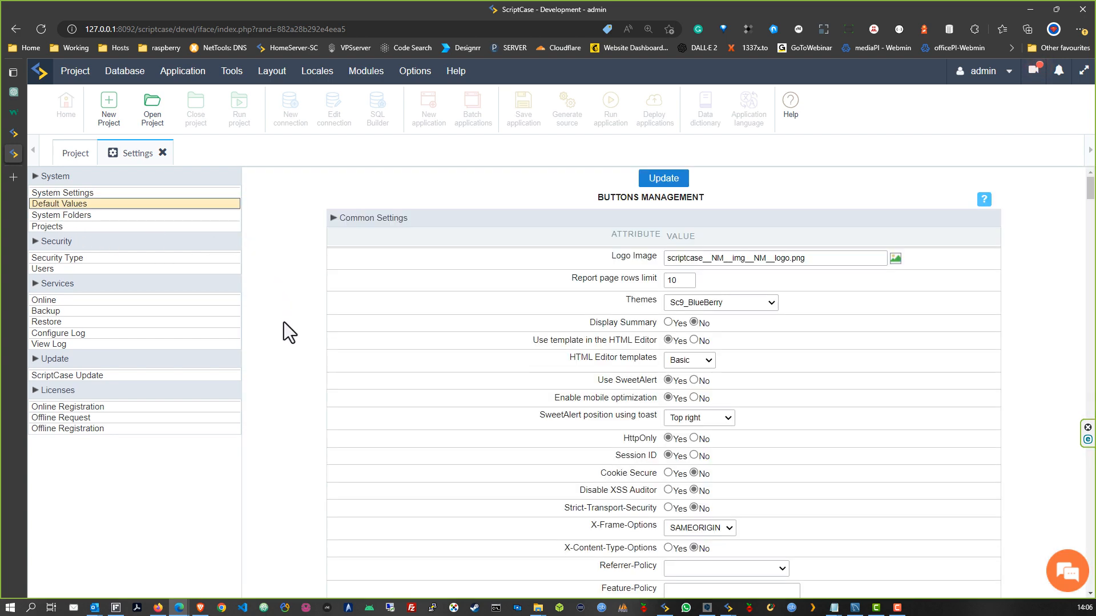
scroll(282, 328, down, 7)
scroll(282, 327, up, 8)
click(97, 216)
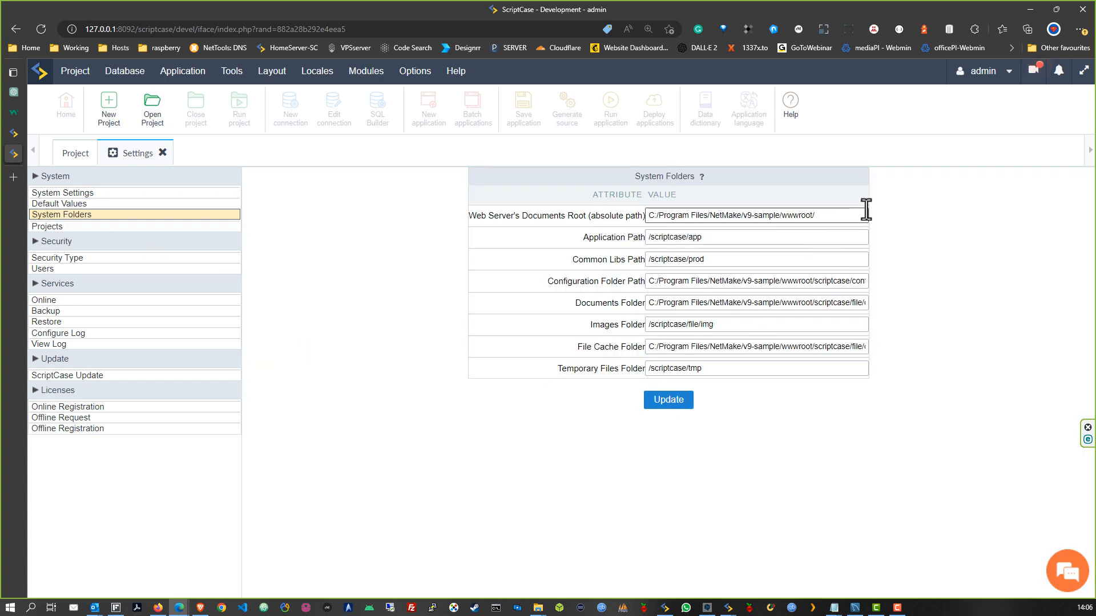
click(832, 216)
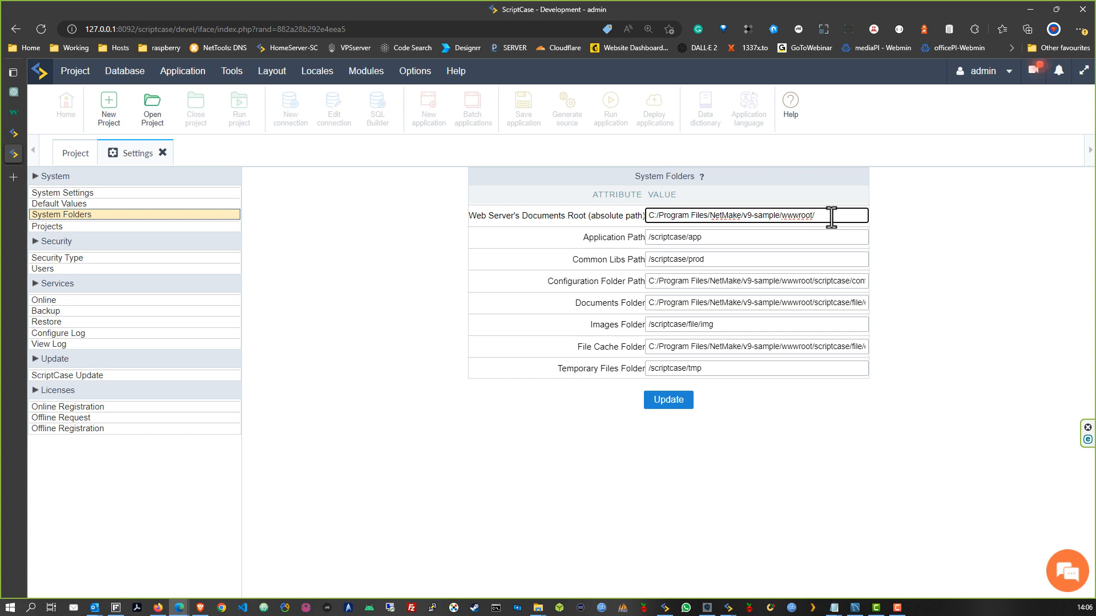
click(735, 327)
click(768, 379)
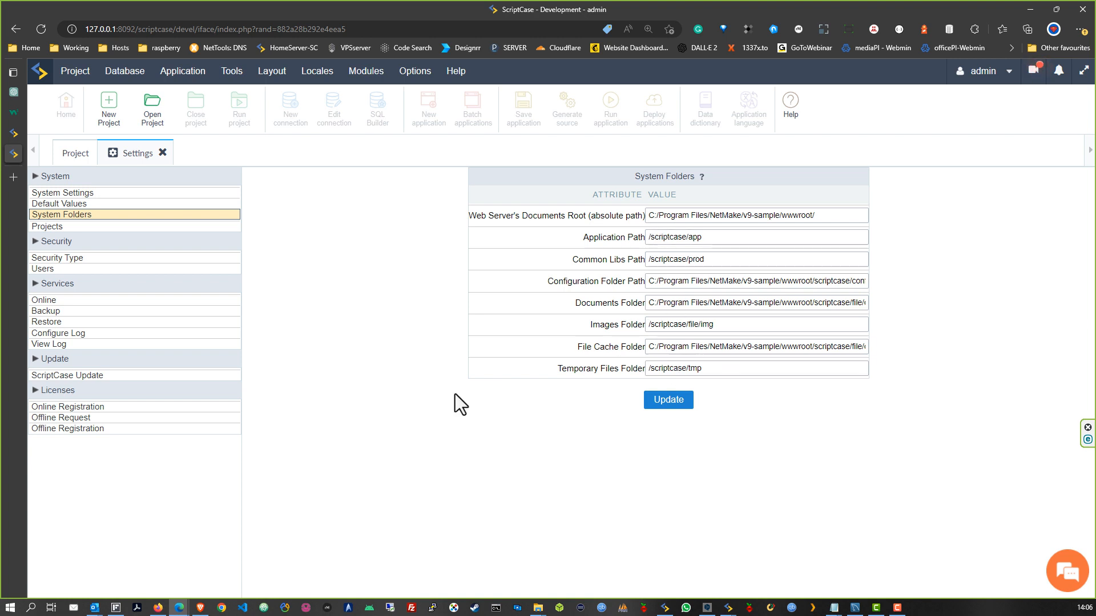
click(43, 227)
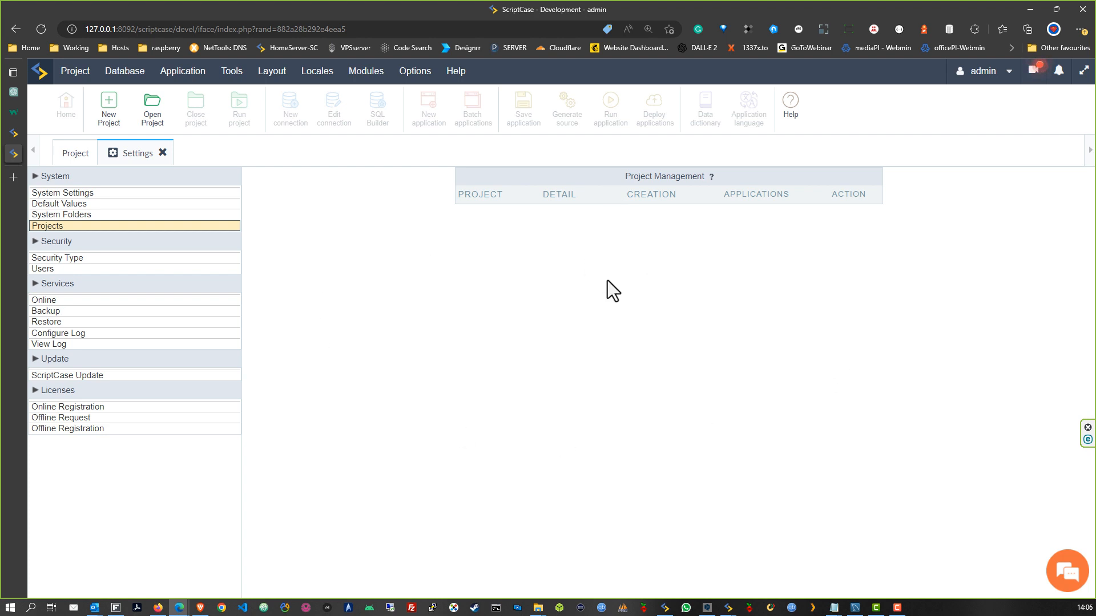
Set the security type back to Scriptcase and display the Users management list
click(53, 262)
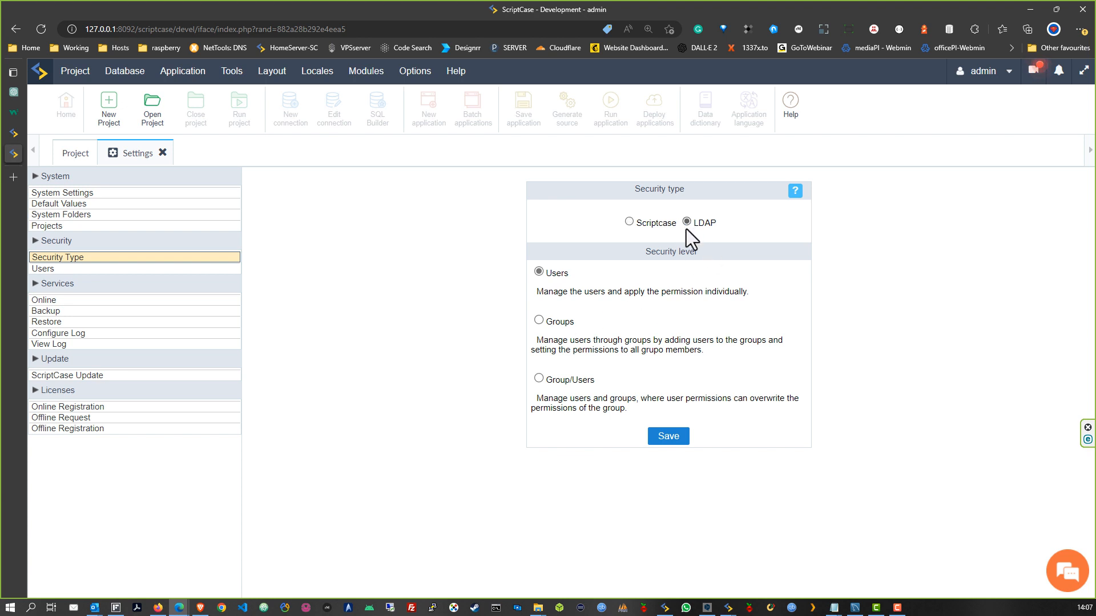
click(629, 221)
click(51, 269)
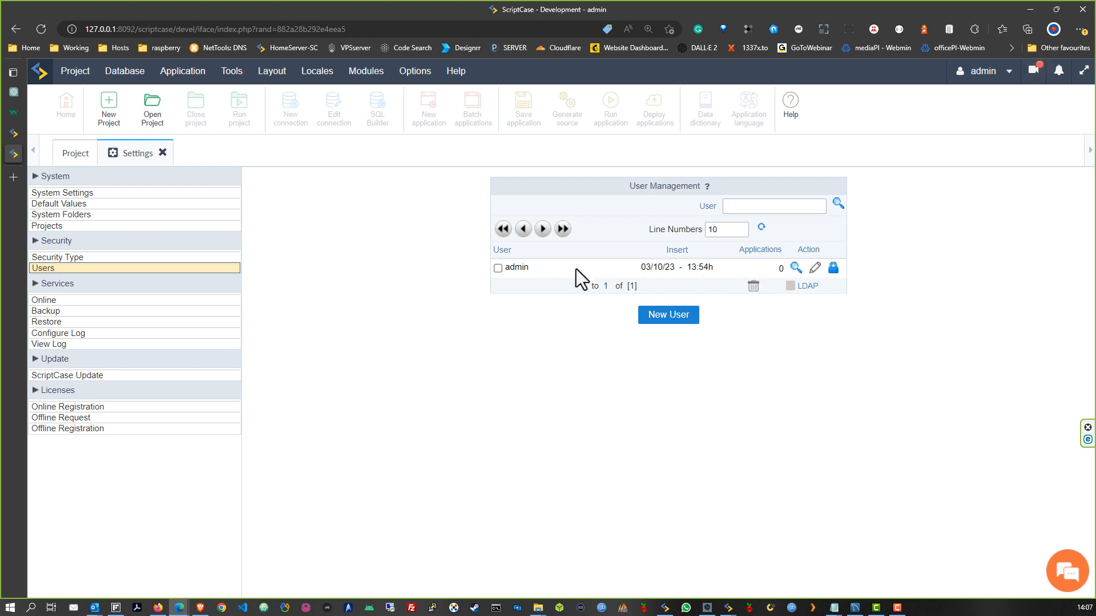
click(989, 71)
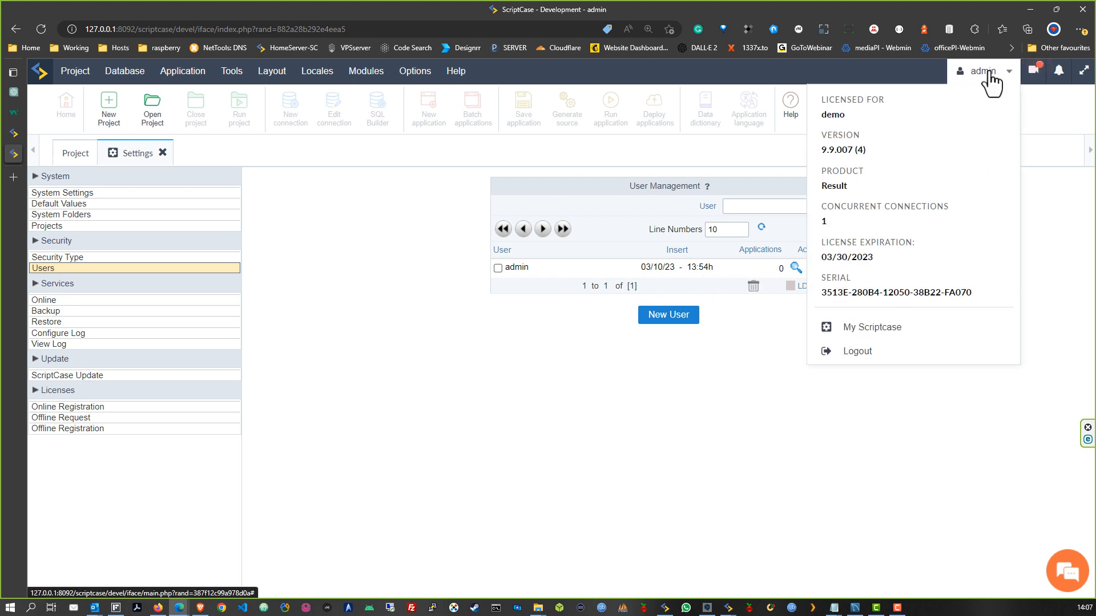
drag(820, 207, 950, 205)
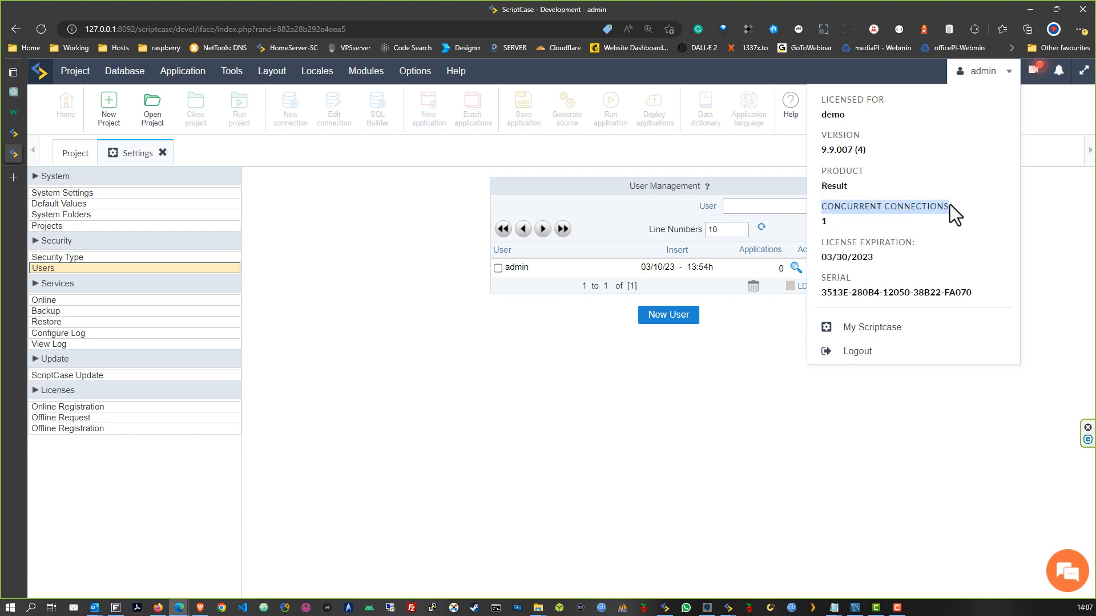
mouse_move(992, 84)
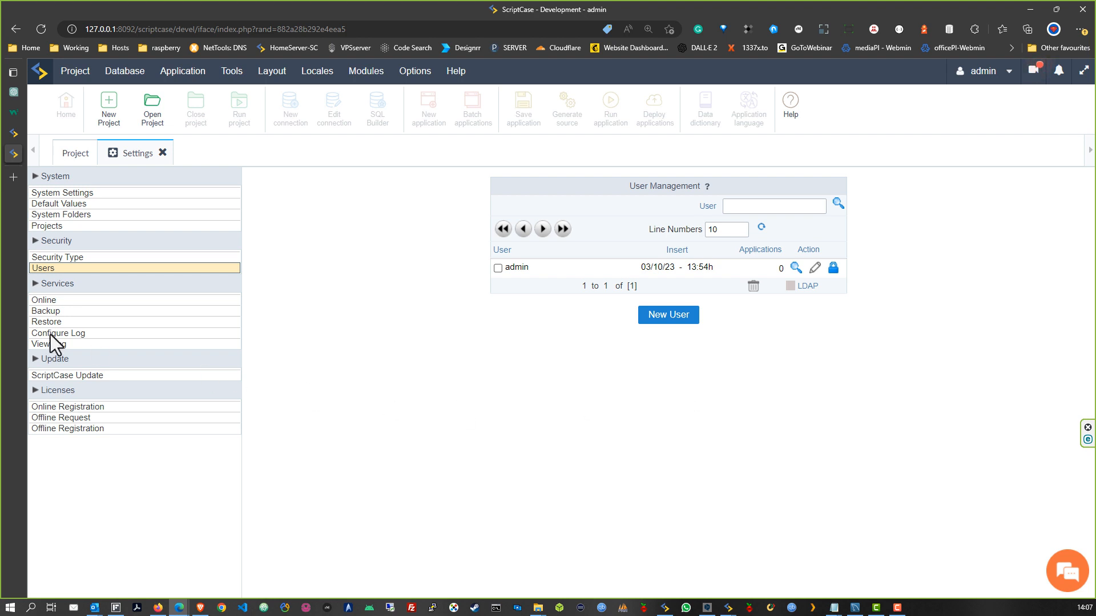
View the Online users list, highlighting the admin's active session row
click(46, 301)
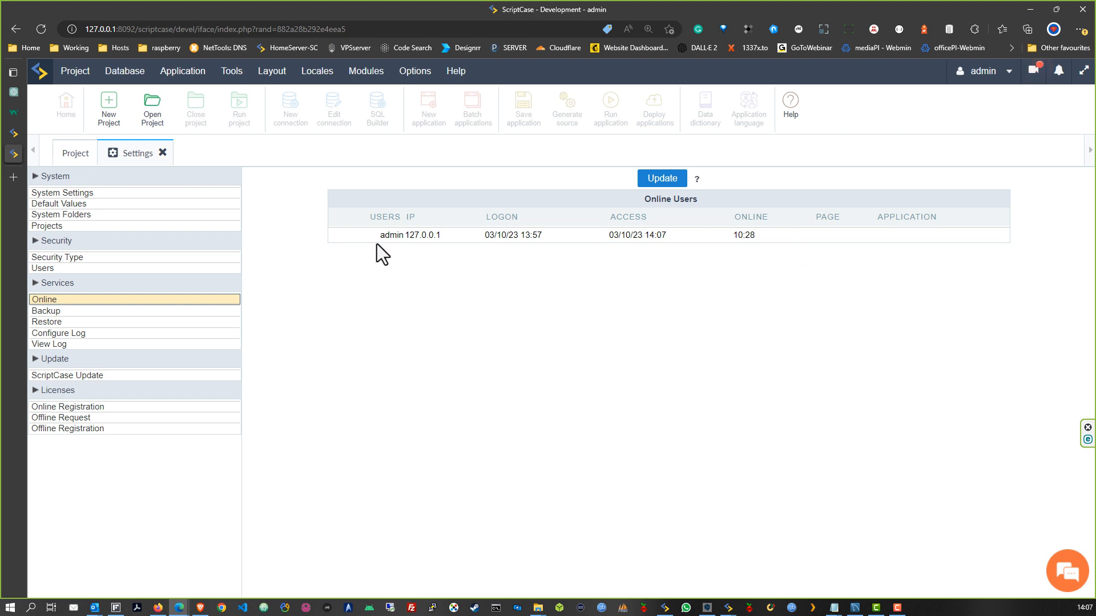
drag(379, 238, 748, 241)
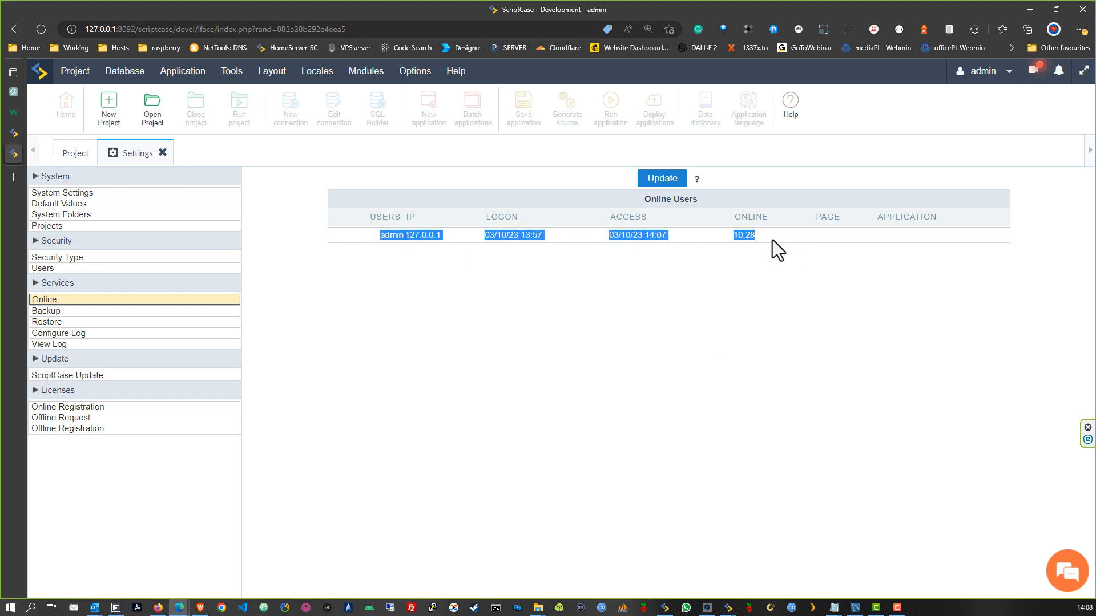
click(765, 311)
Review the Backup, Restore, Configure Log and View Log pages, finishing on ScriptCase Update
click(33, 310)
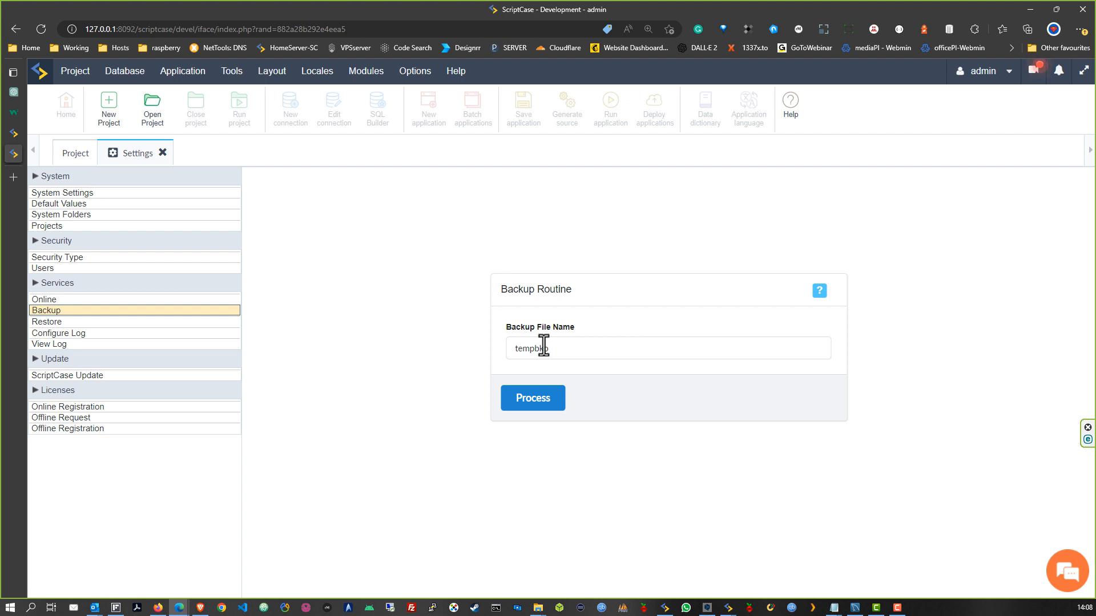
click(48, 322)
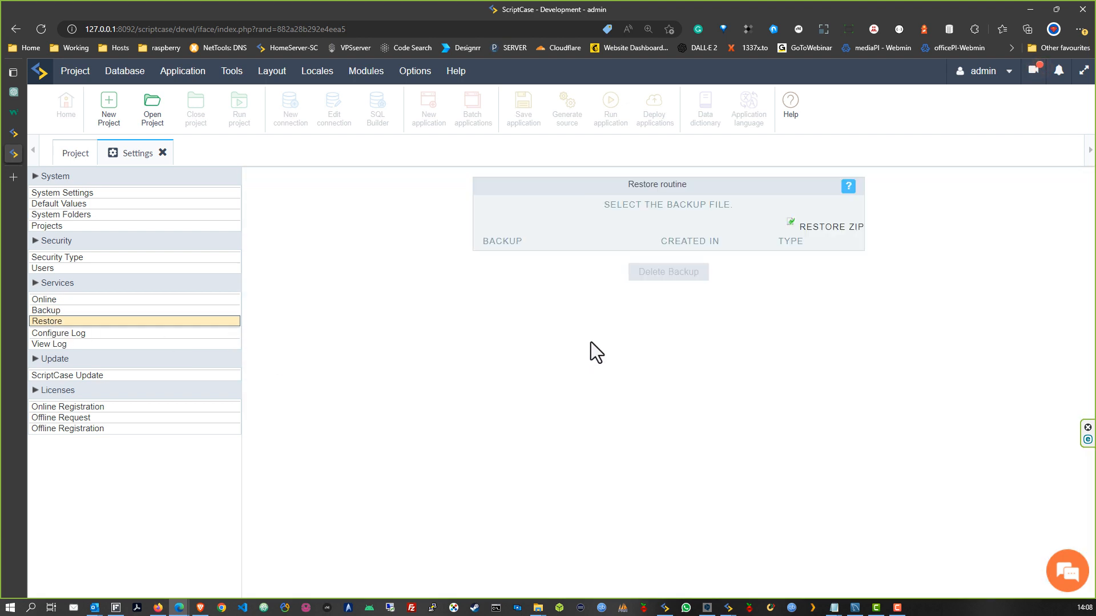
click(77, 331)
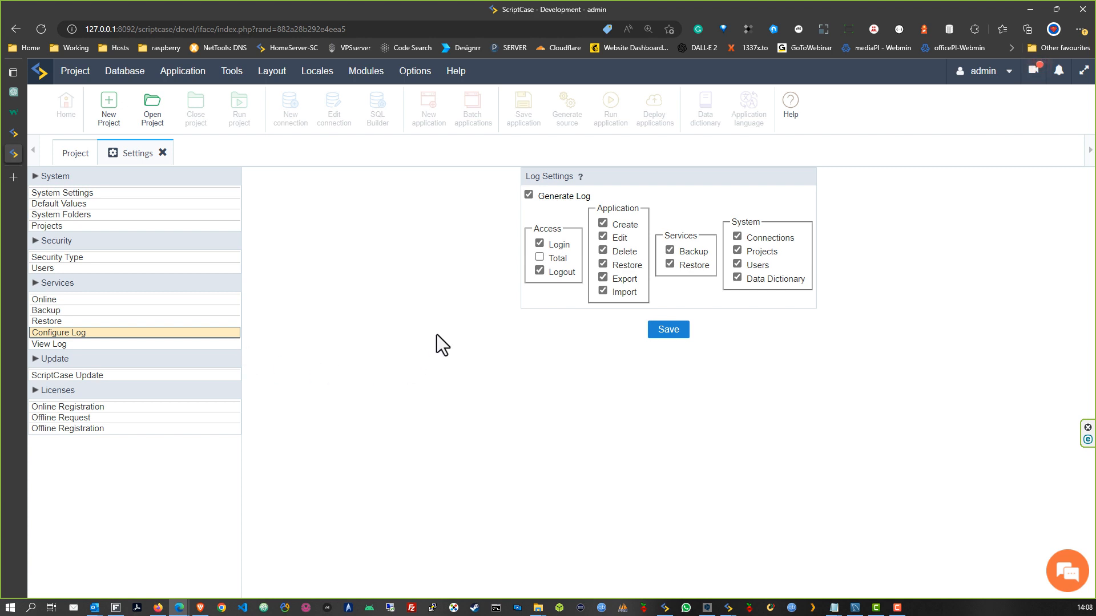
click(52, 345)
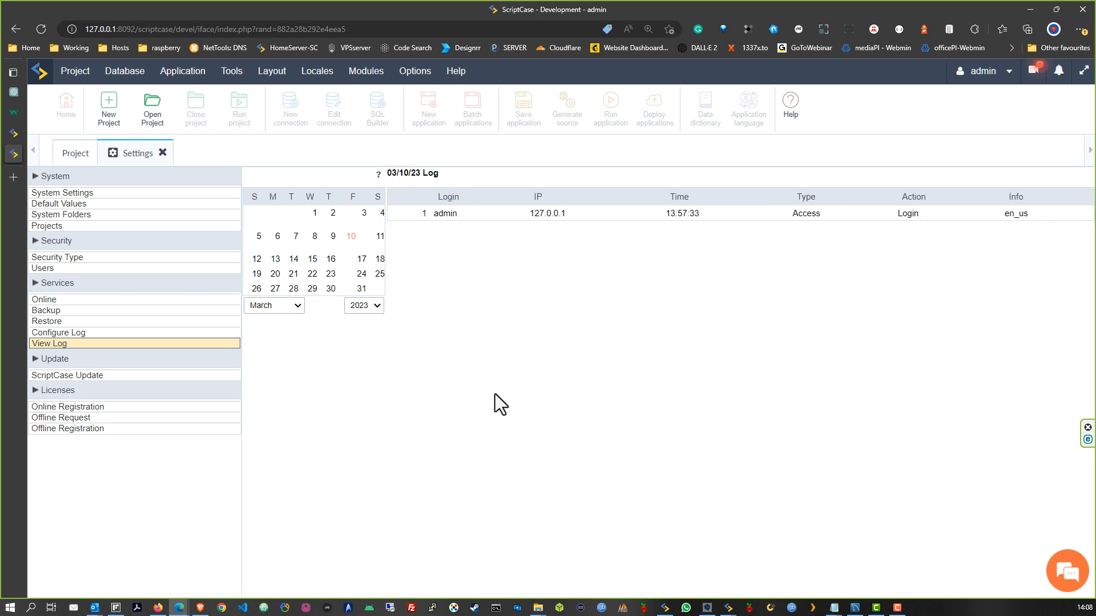
click(62, 379)
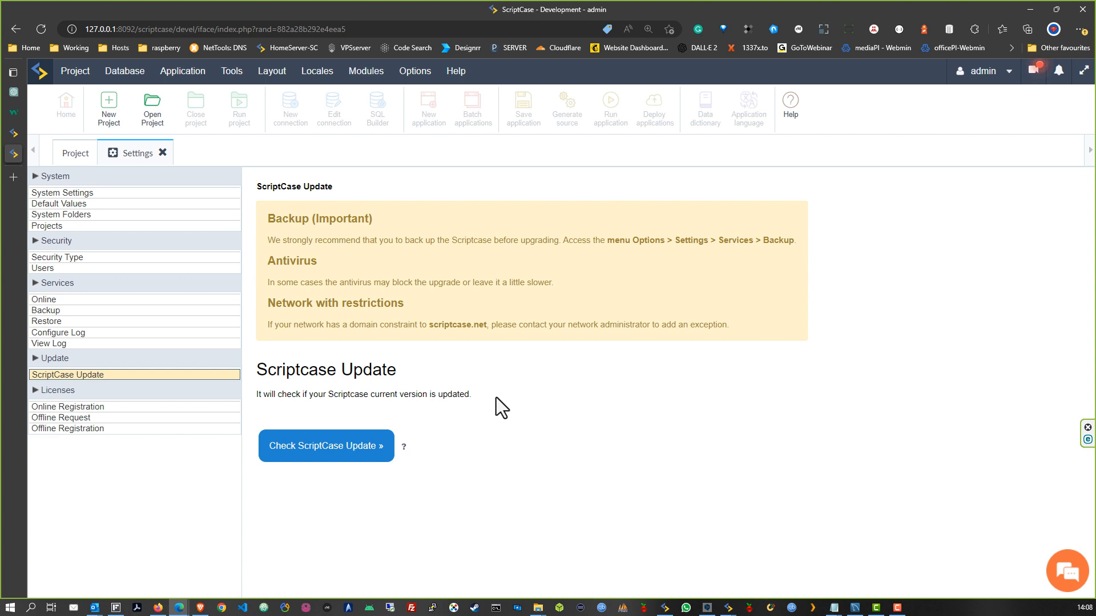
Search for updates, then download and install all 219 and acknowledge the success notice
click(330, 451)
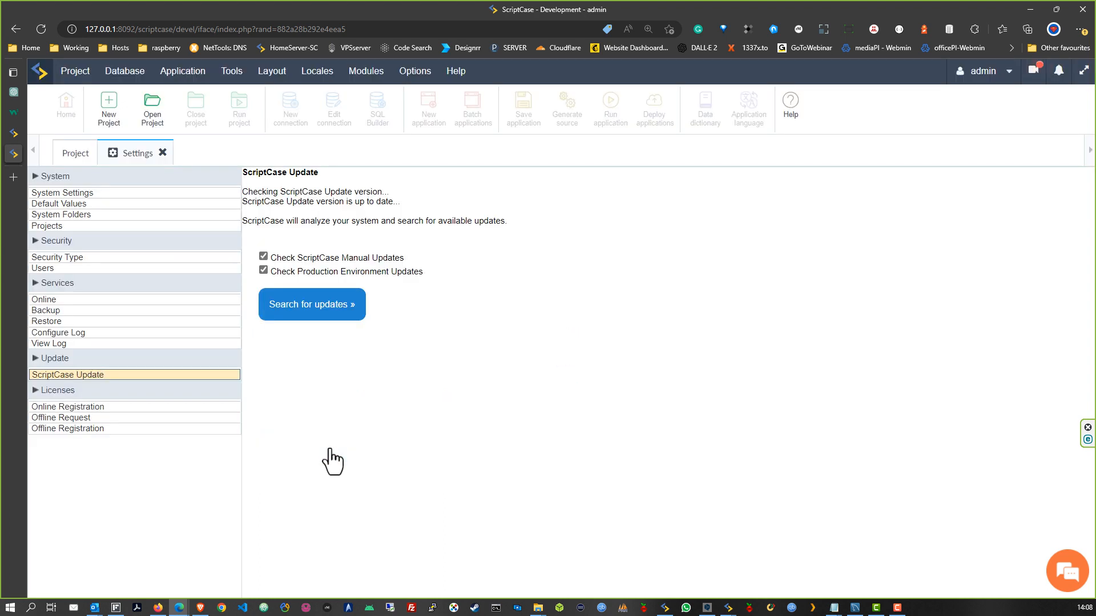
click(297, 319)
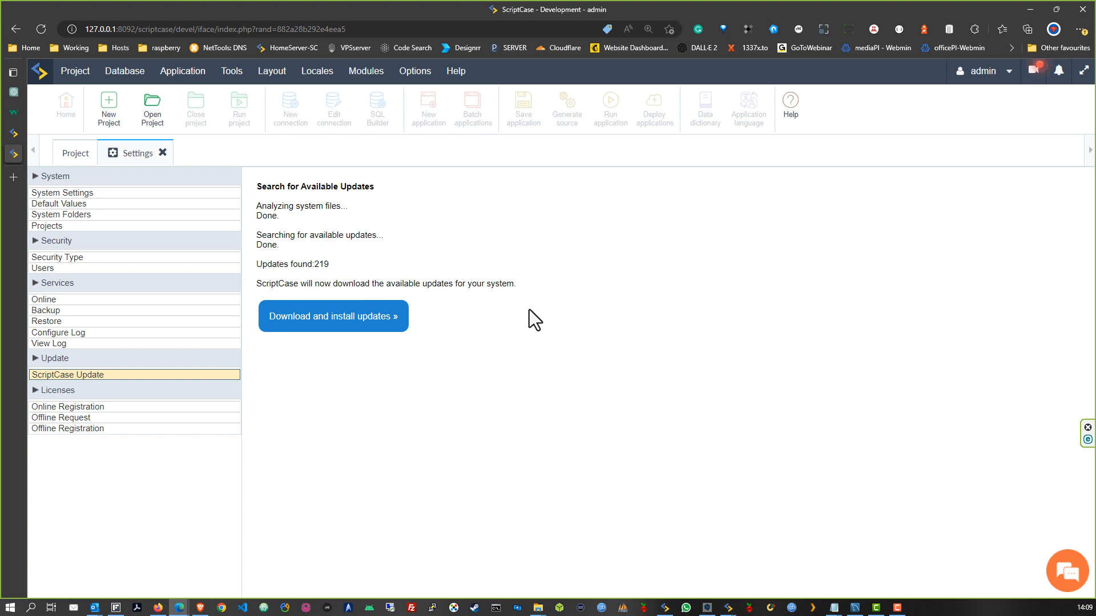
drag(523, 285, 257, 200)
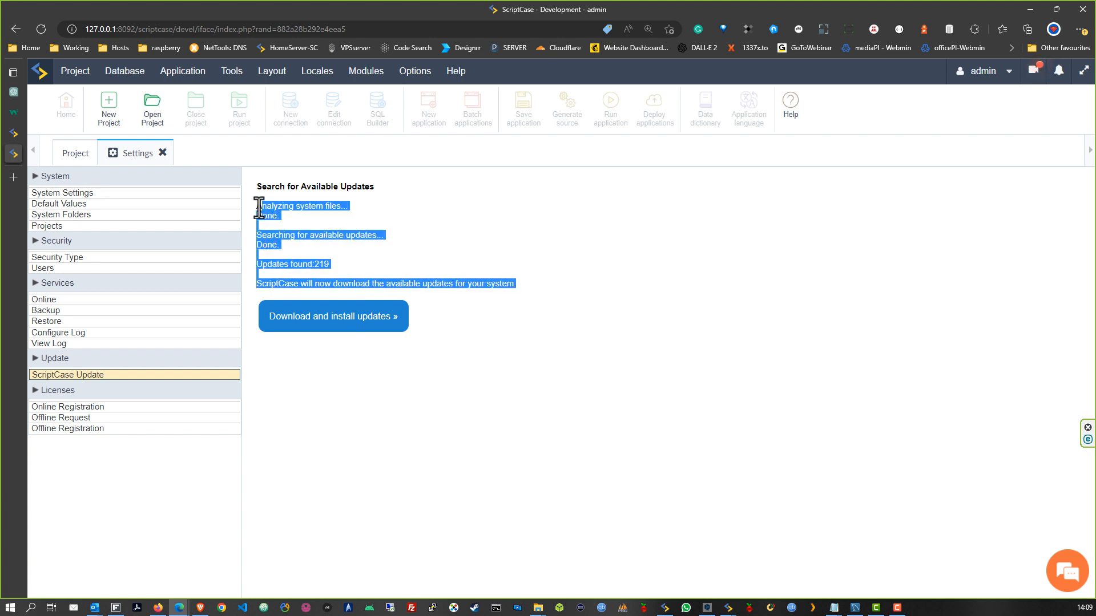
click(326, 261)
double_click(322, 264)
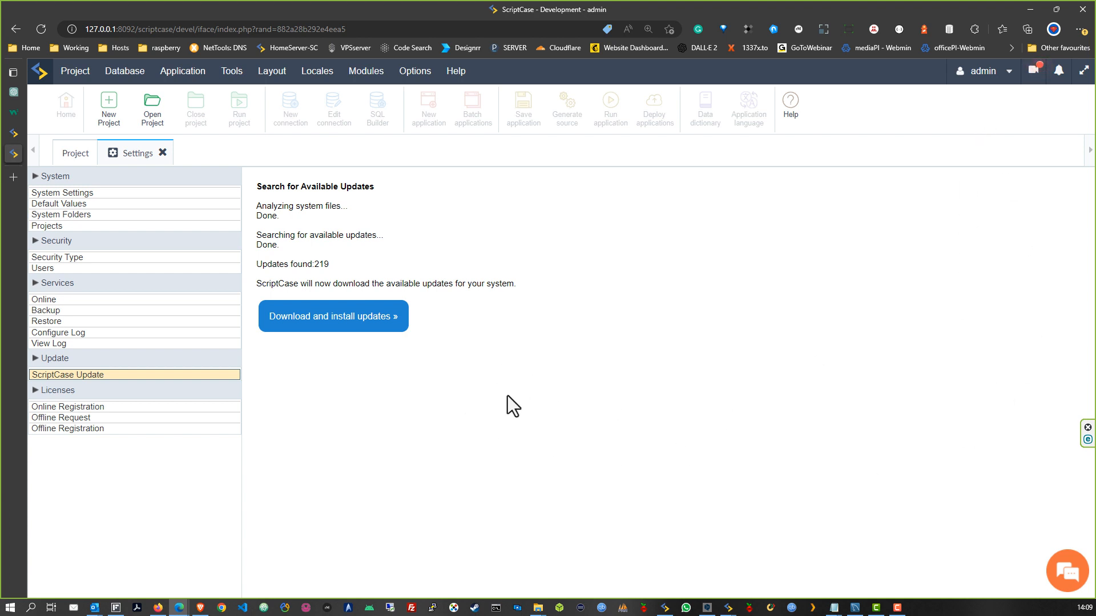
click(301, 317)
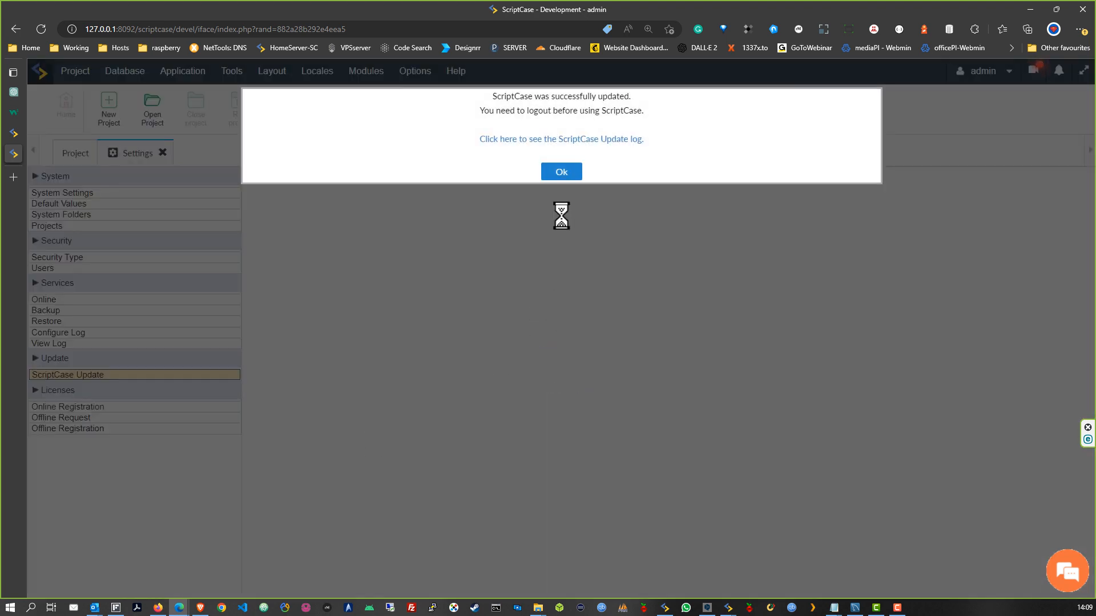
click(564, 173)
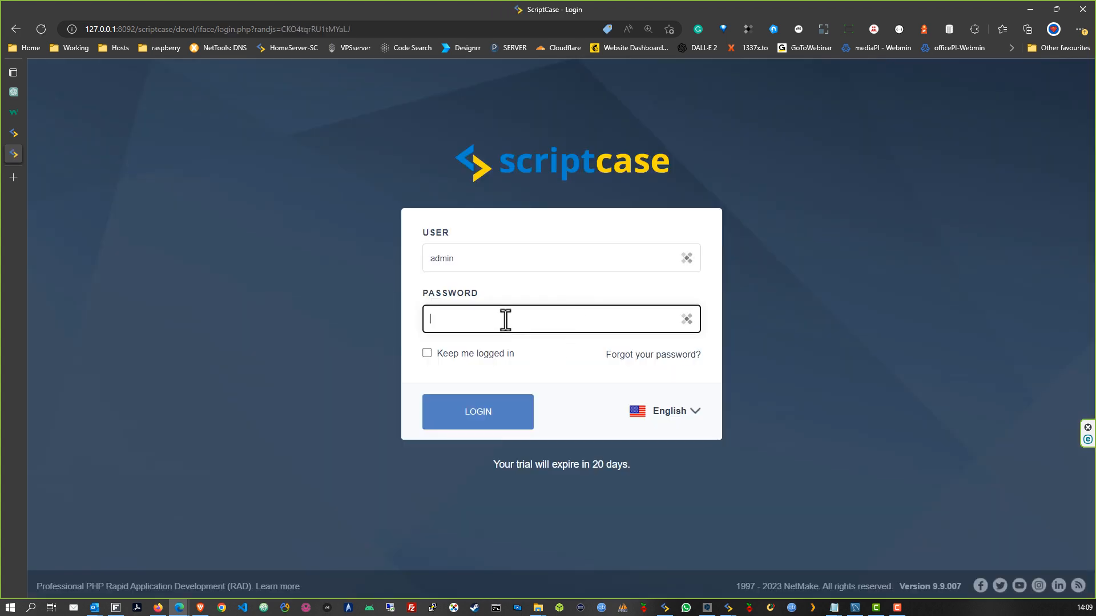
Sign back in as admin with the admin password after the update
text(ad)
key(Return)
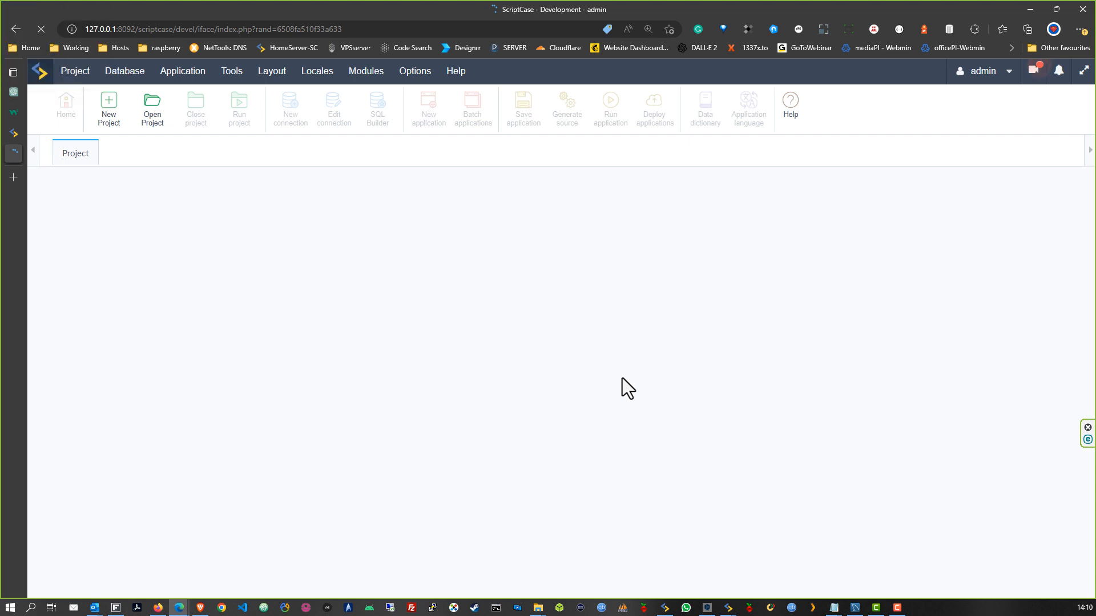
click(421, 80)
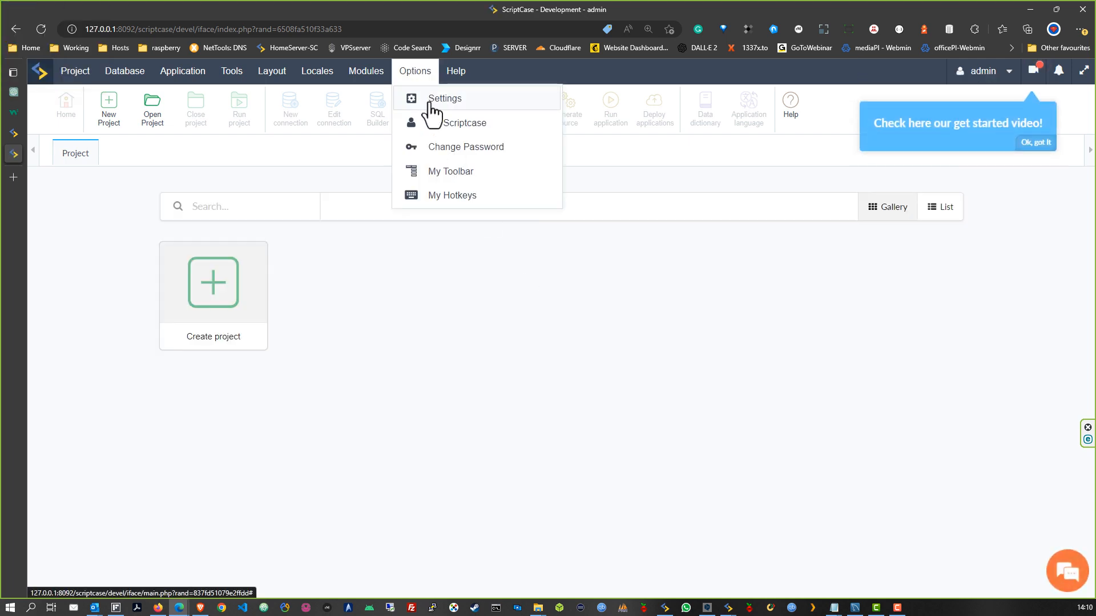
Open Licenses > Online Registration in Settings and enter the licence owner's user name
click(429, 101)
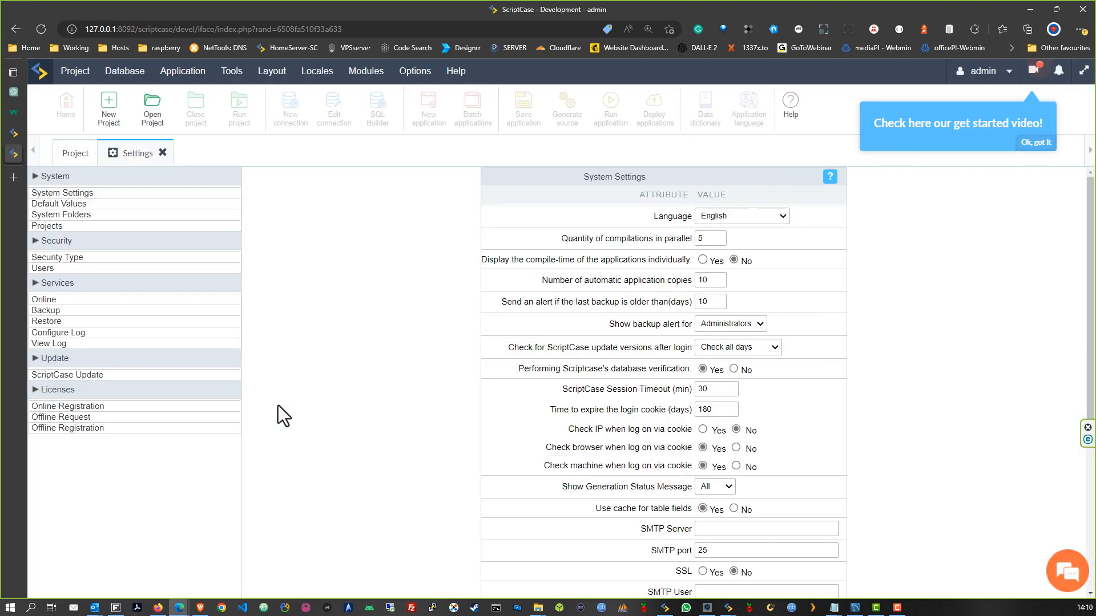
click(57, 407)
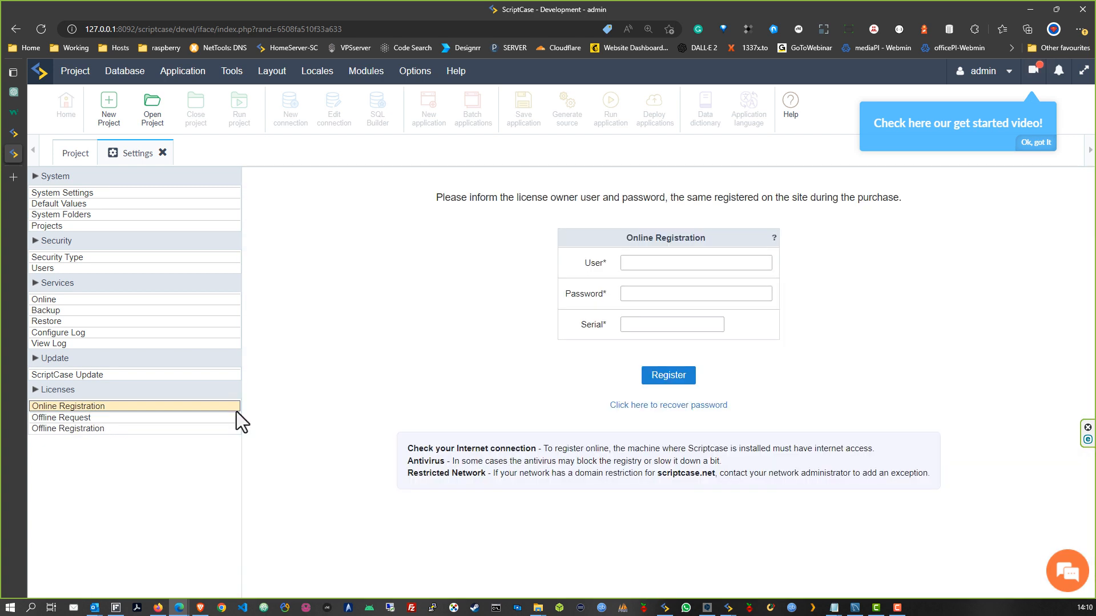
click(681, 264)
text(jamilo)
key(Tab)
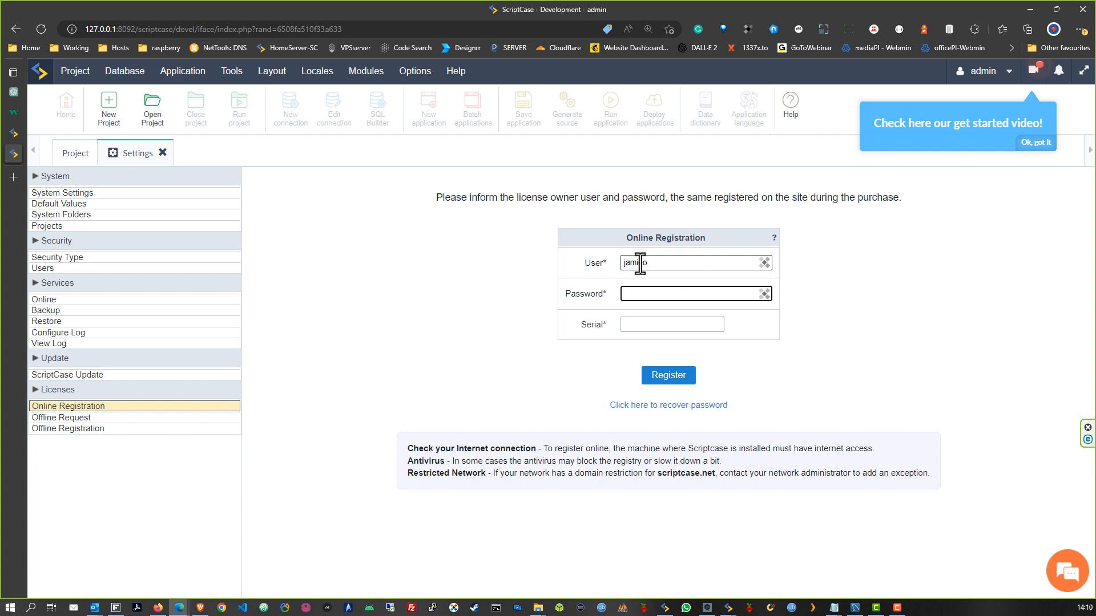
Paste in the licence account password and the licence serial number
key(alt+Tab)
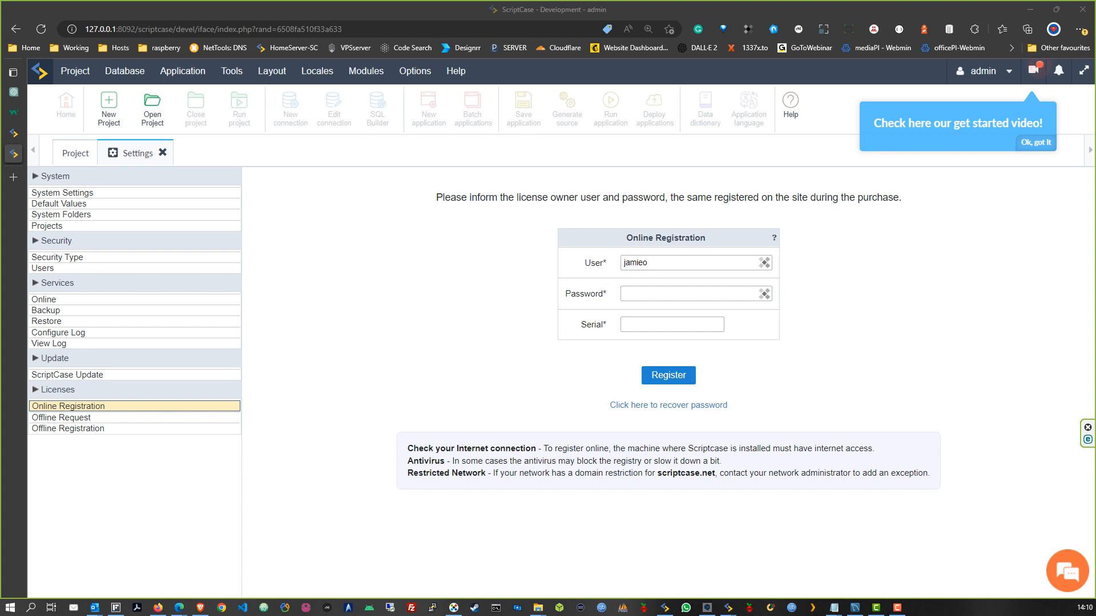
key(alt+Tab)
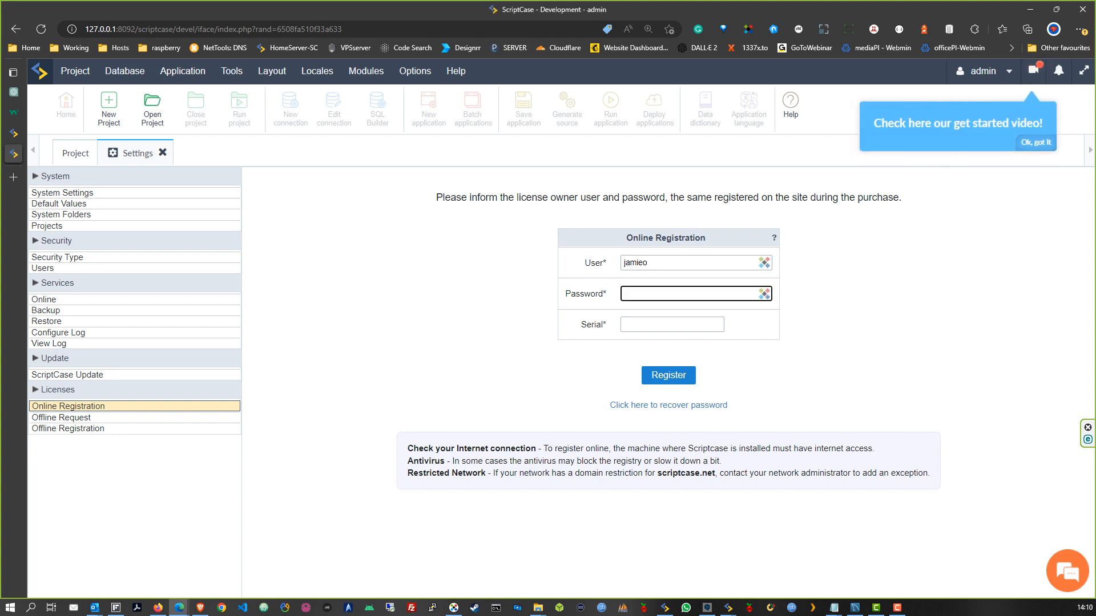
key(alt+Tab)
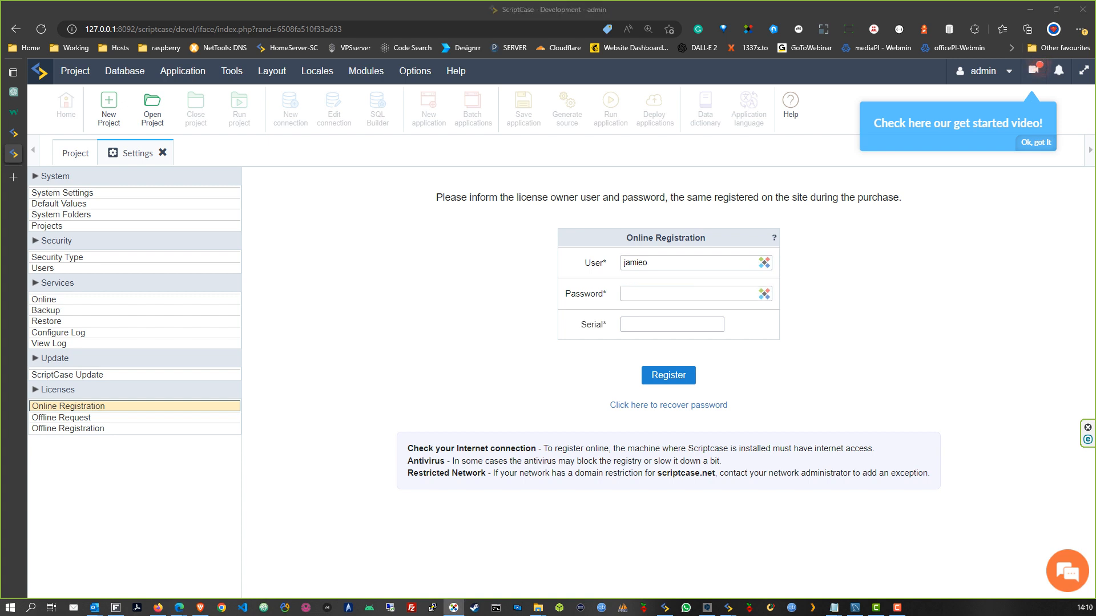
click(638, 297)
key(ctrl+v)
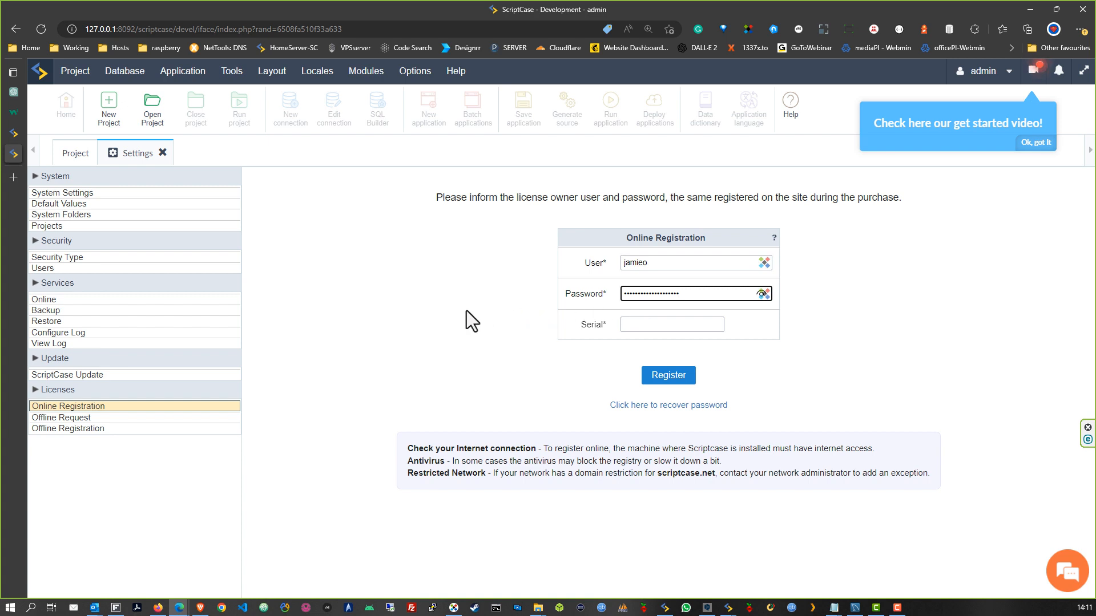
click(469, 309)
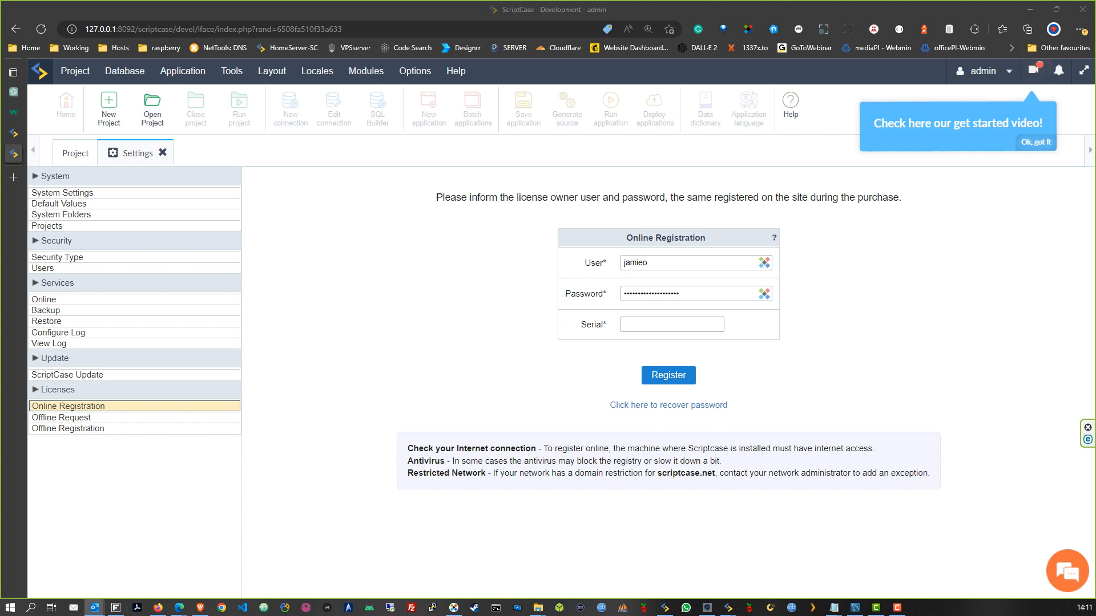
click(688, 323)
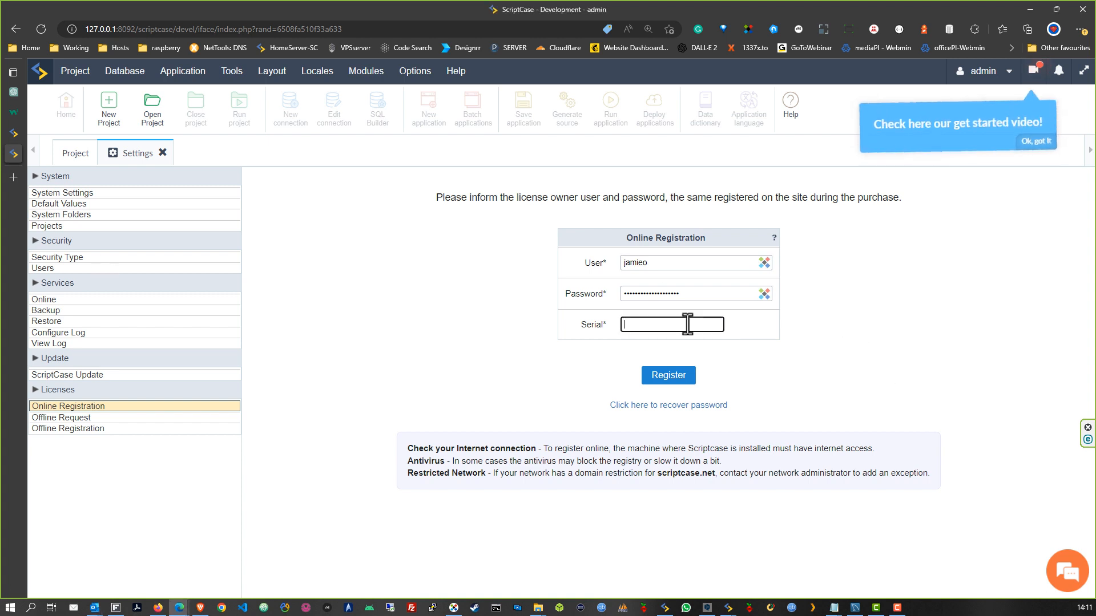
key(ctrl+v)
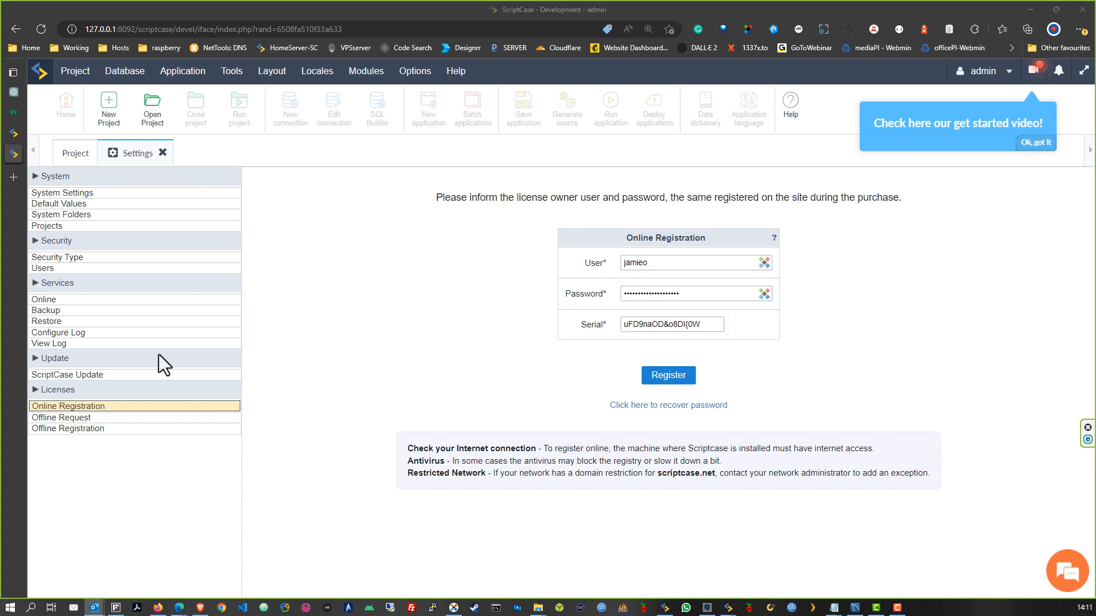
drag(703, 327, 447, 361)
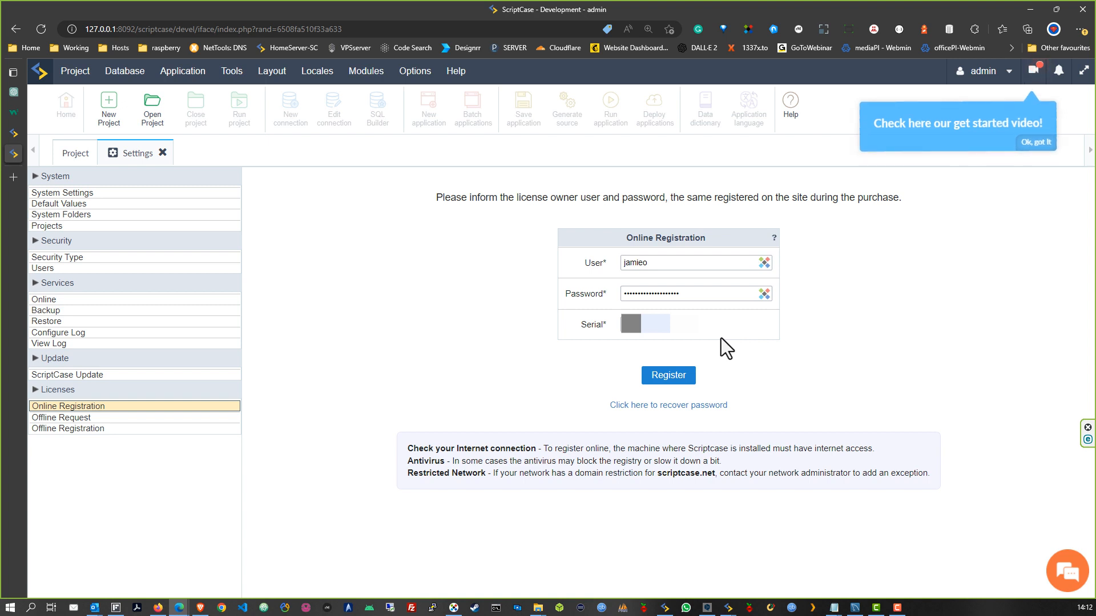
Register the licence online, confirm it, and log back in as admin
click(670, 378)
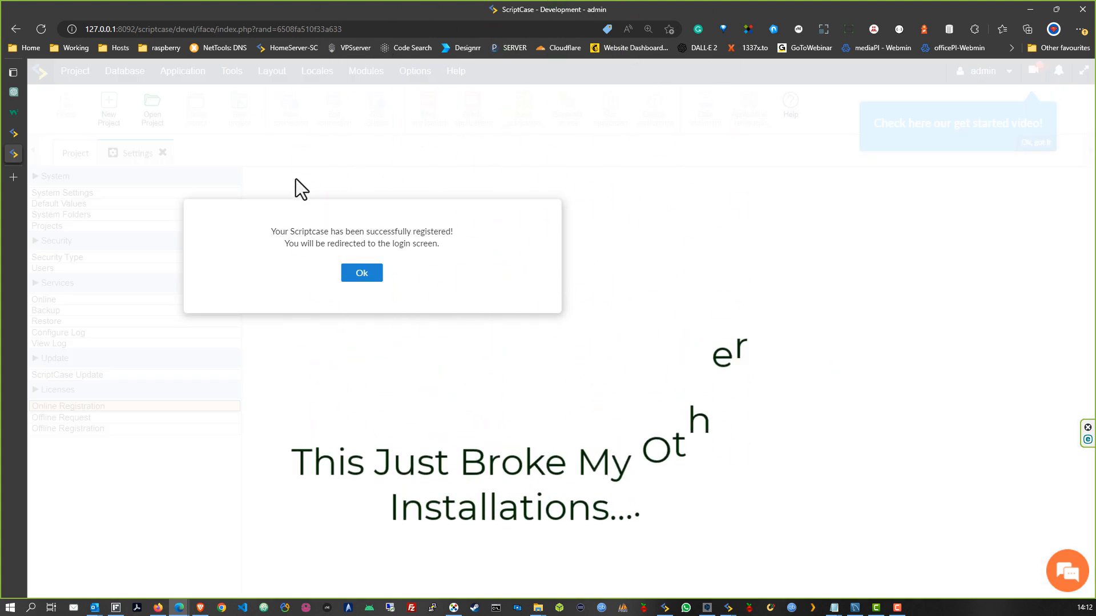
click(362, 274)
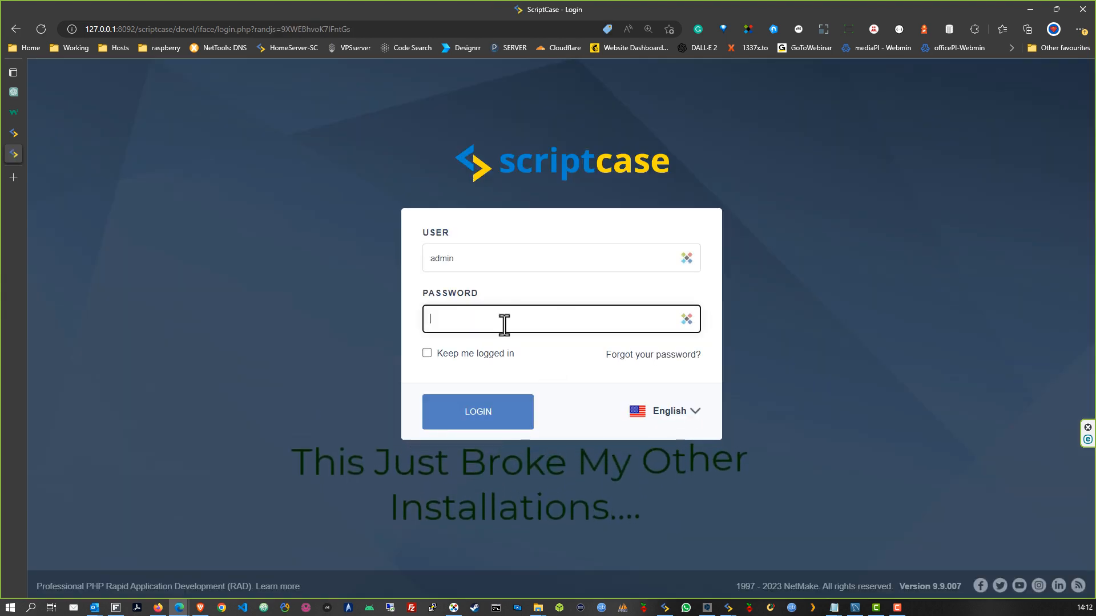
text(•••••)
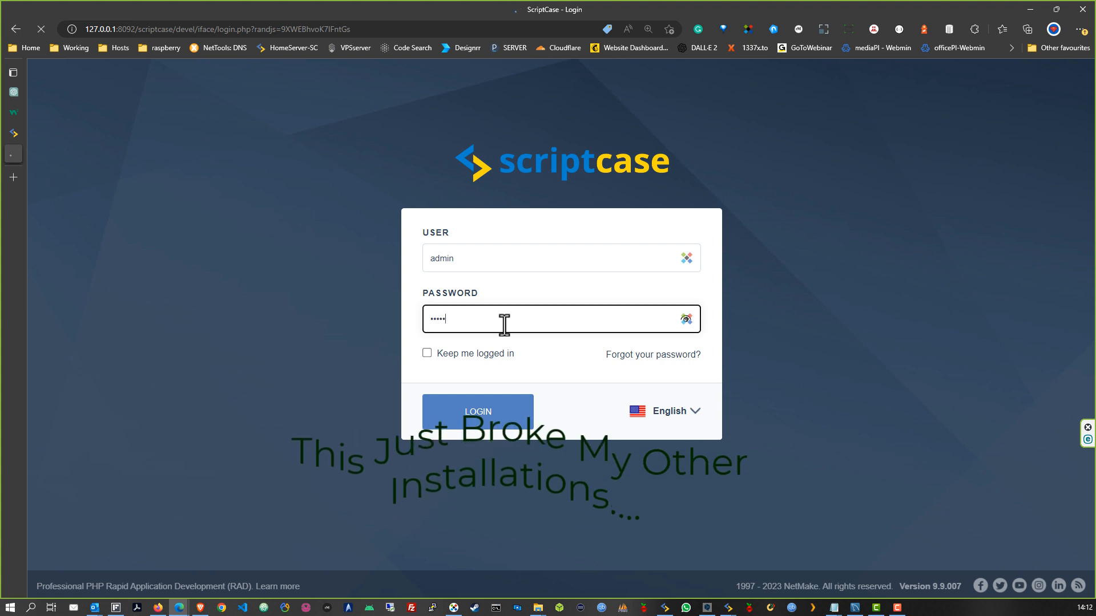
key(Return)
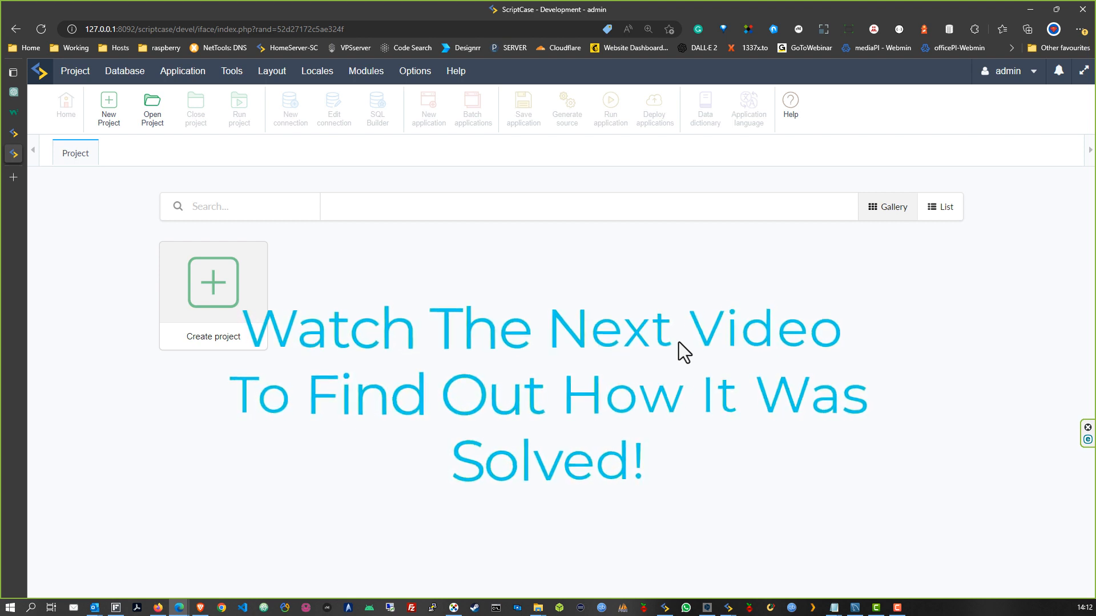
Reopen Settings on the Licenses > Online Registration page
click(413, 79)
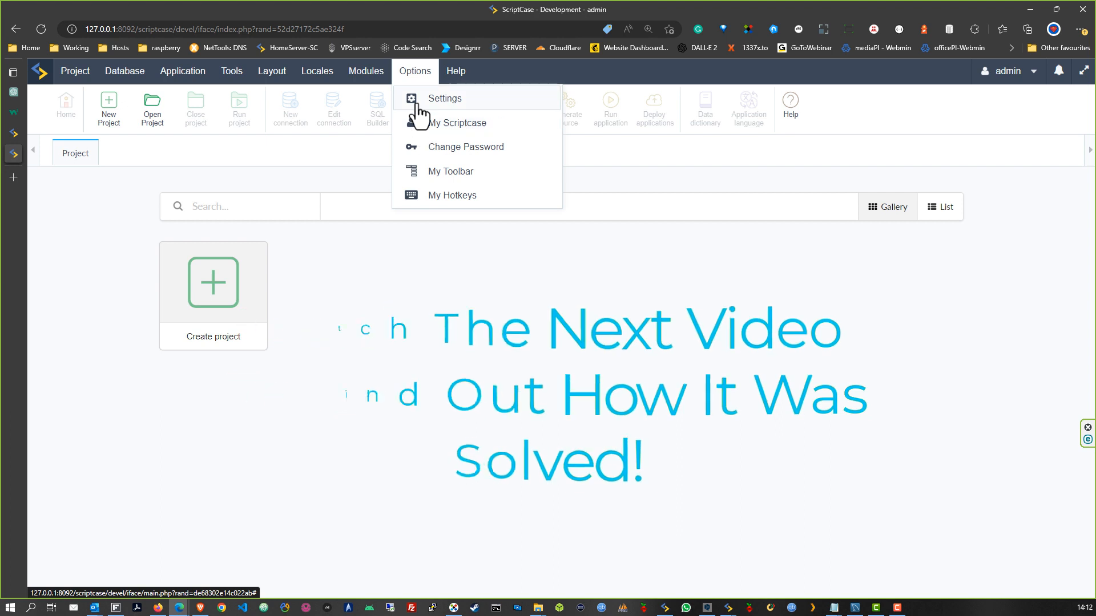
click(421, 101)
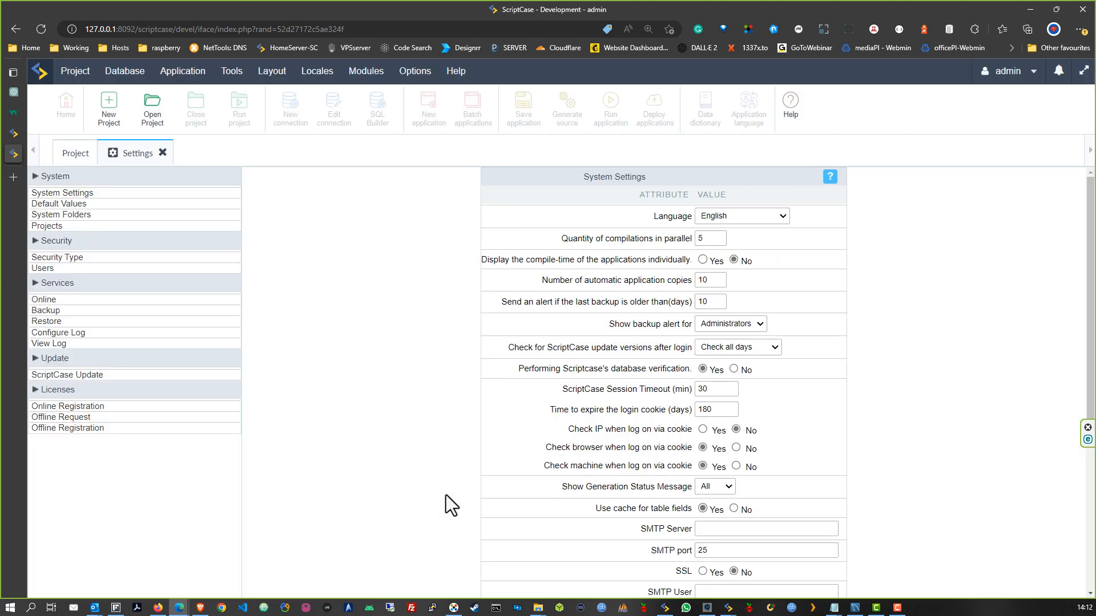
click(68, 406)
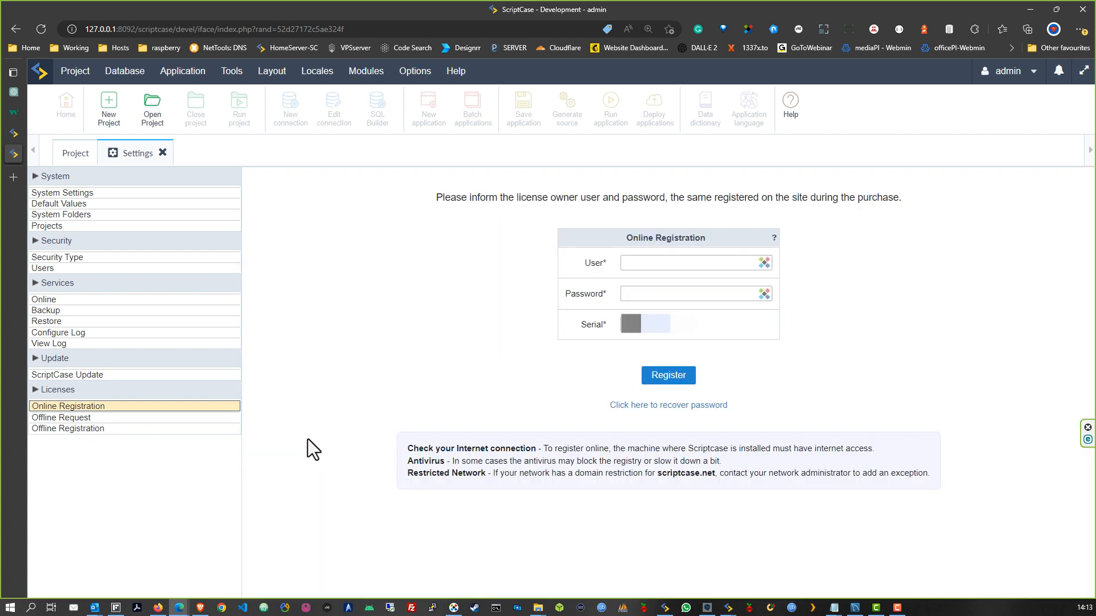
Review the Offline Request and Offline Registration forms, then return to Online Registration
click(63, 419)
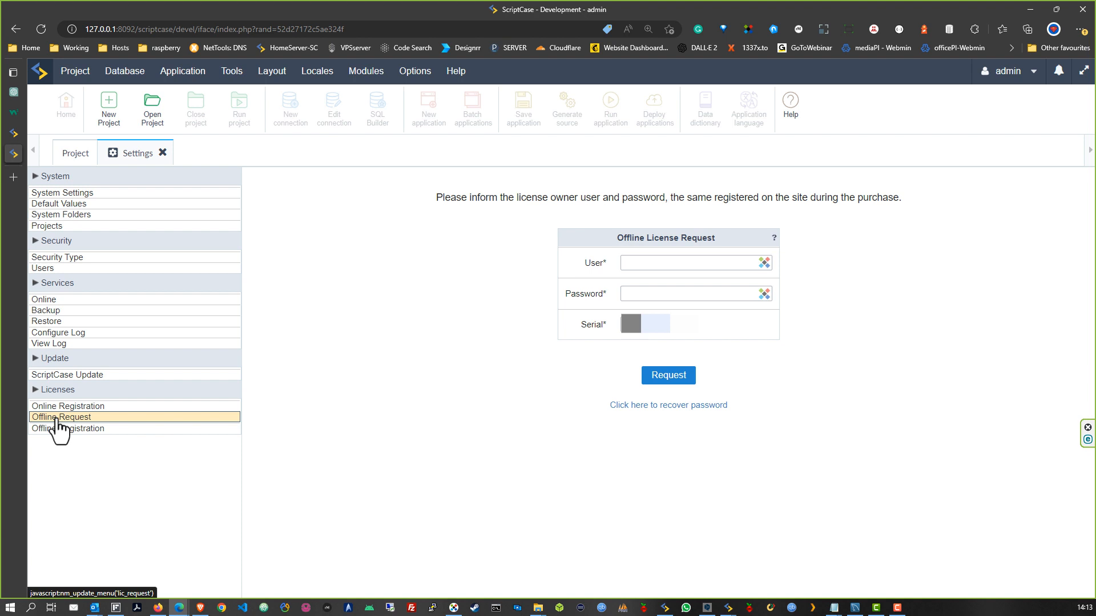
click(656, 265)
click(646, 294)
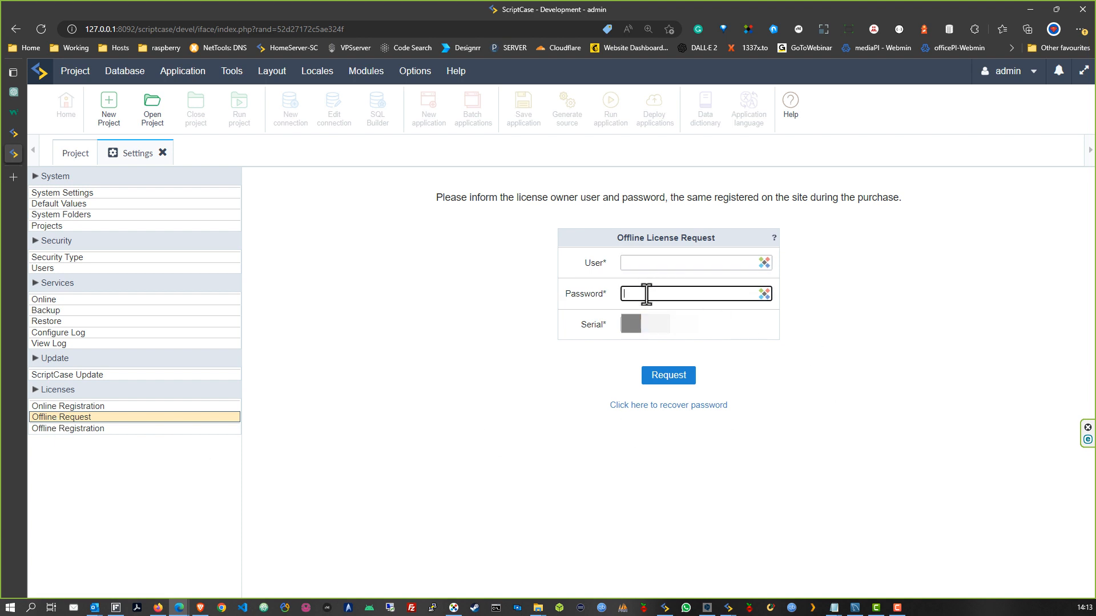
click(709, 336)
click(68, 428)
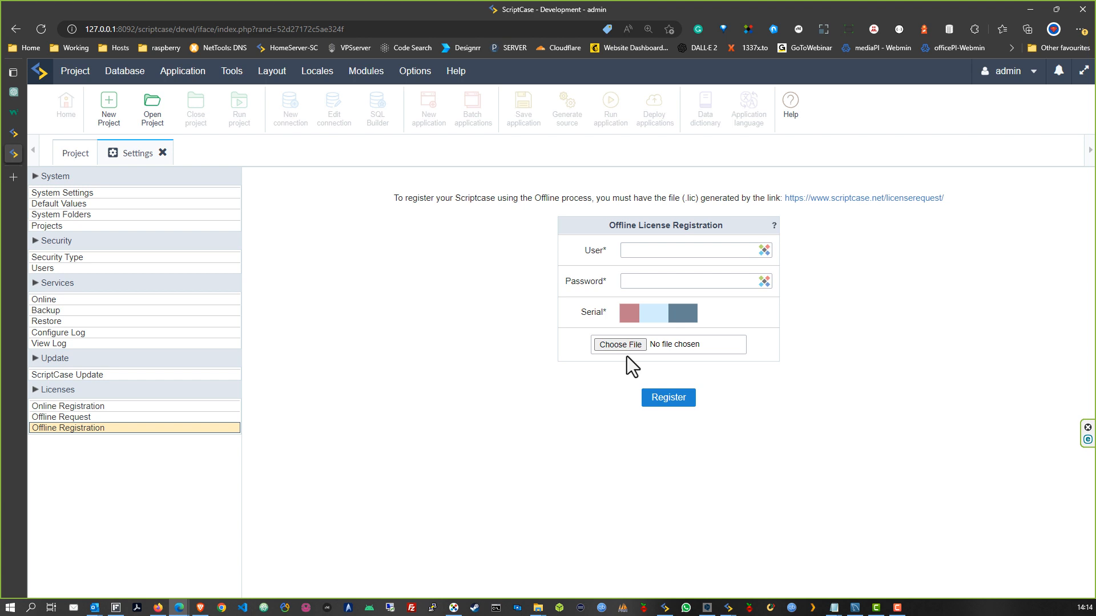
click(68, 407)
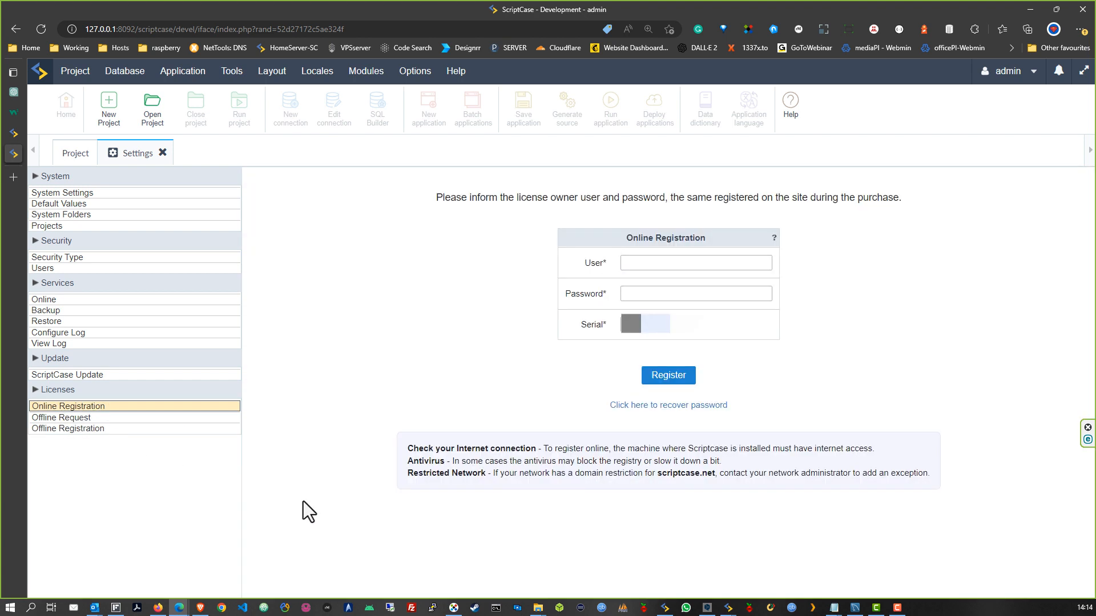